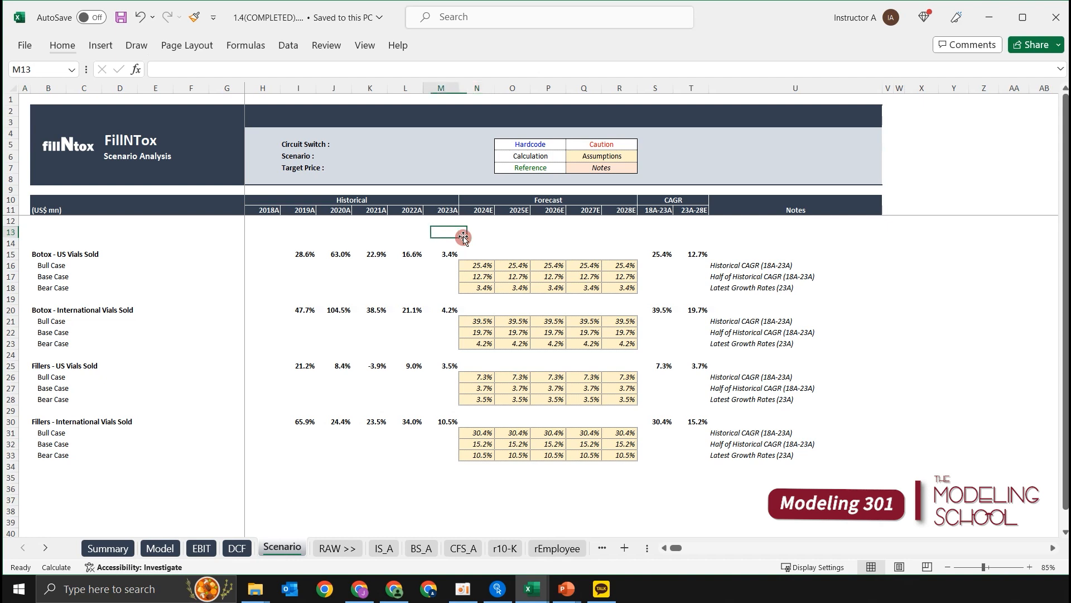
# Examine the blank 2024E–2028E forecast cells in the Botox - US Vials Sold row
pyautogui.press('Right')
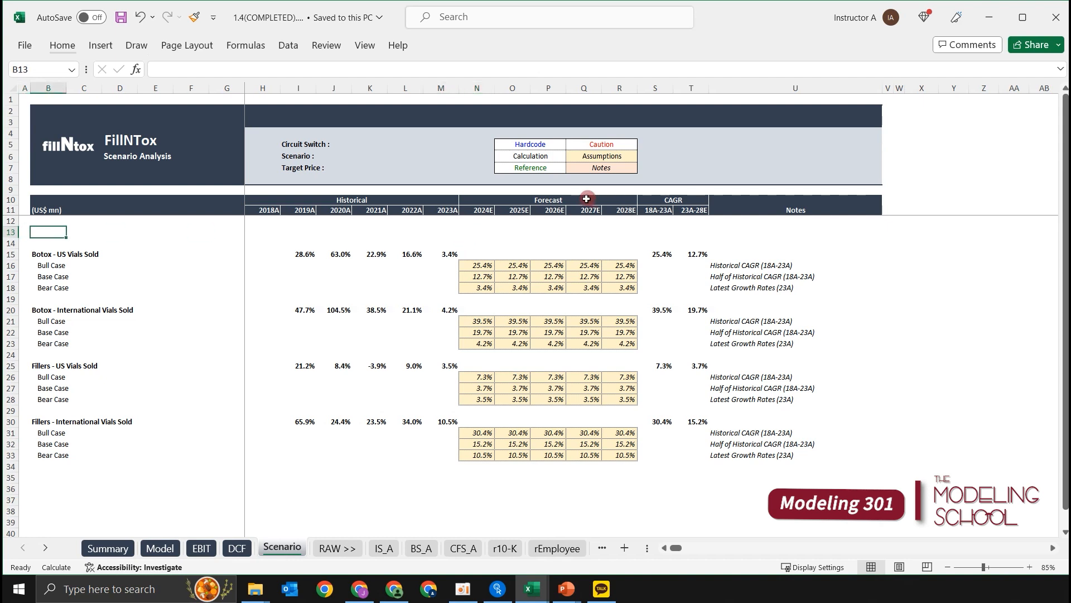
pyautogui.click(454, 254)
pyautogui.click(545, 253)
pyautogui.press('Left')
pyautogui.press('Left')
pyautogui.hotkey('shift', 'Right')
pyautogui.hotkey('shift', 'Right')
pyautogui.hotkey('shift', 'Right')
pyautogui.hotkey('shift', 'Right')
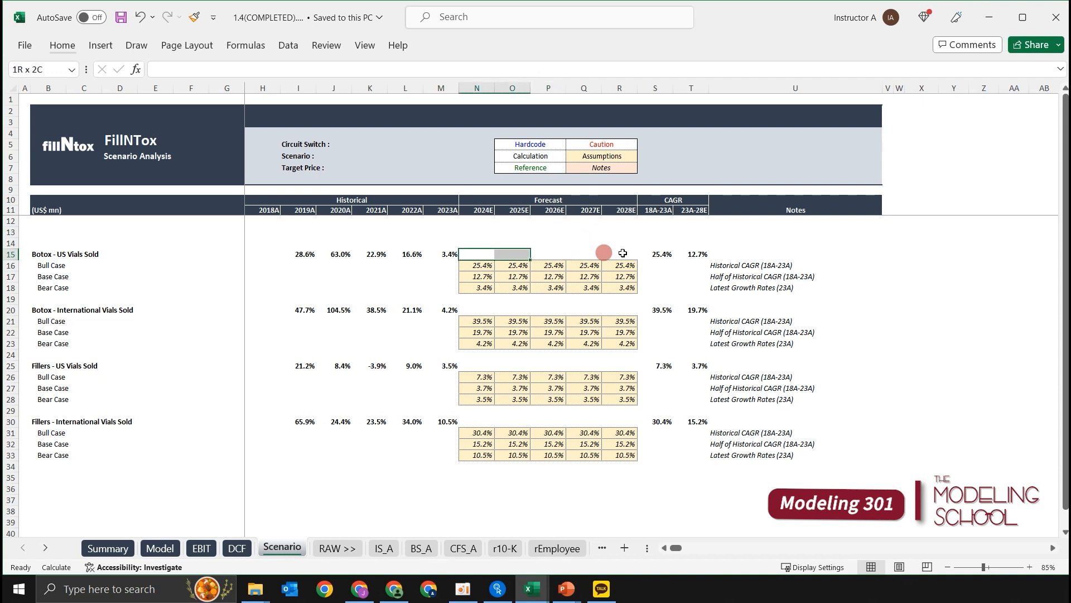
pyautogui.hotkey('shift', 'space')
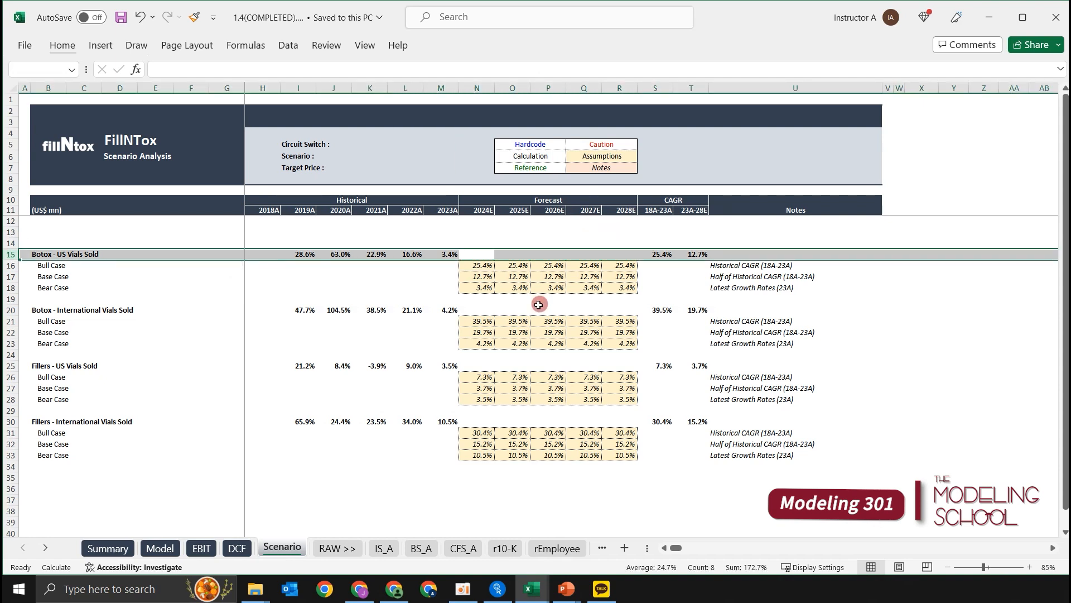
pyautogui.click(480, 255)
pyautogui.hotkey('shift', 'Right')
pyautogui.hotkey('shift', 'Right')
pyautogui.hotkey('shift', 'Right')
pyautogui.hotkey('shift', 'Right')
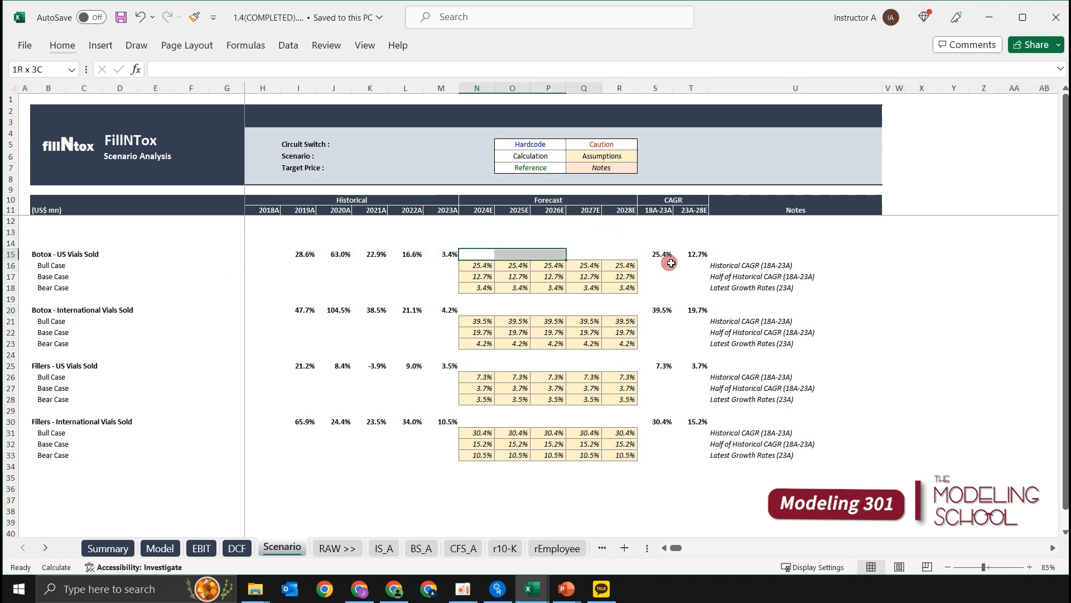
# Examine the blank 2024E–2028E forecast cells in the Botox - International, Fillers - US and Fillers - International header rows
pyautogui.press('Down')
pyautogui.press('Down')
pyautogui.press('Down')
pyautogui.press('Down')
pyautogui.press('Down')
pyautogui.hotkey('shift', 'Right')
pyautogui.hotkey('shift', 'Right')
pyautogui.hotkey('shift', 'Right')
pyautogui.hotkey('shift', 'Right')
pyautogui.press('Down')
pyautogui.press('Down')
pyautogui.press('Down')
pyautogui.press('Down')
pyautogui.press('Down')
pyautogui.hotkey('shift', 'Right')
pyautogui.hotkey('shift', 'Right')
pyautogui.hotkey('shift', 'Right')
pyautogui.hotkey('shift', 'Right')
pyautogui.press('Down')
pyautogui.press('Down')
pyautogui.press('Down')
pyautogui.press('Down')
pyautogui.press('Down')
pyautogui.hotkey('shift', 'Right')
pyautogui.hotkey('shift', 'Right')
pyautogui.hotkey('shift', 'Right')
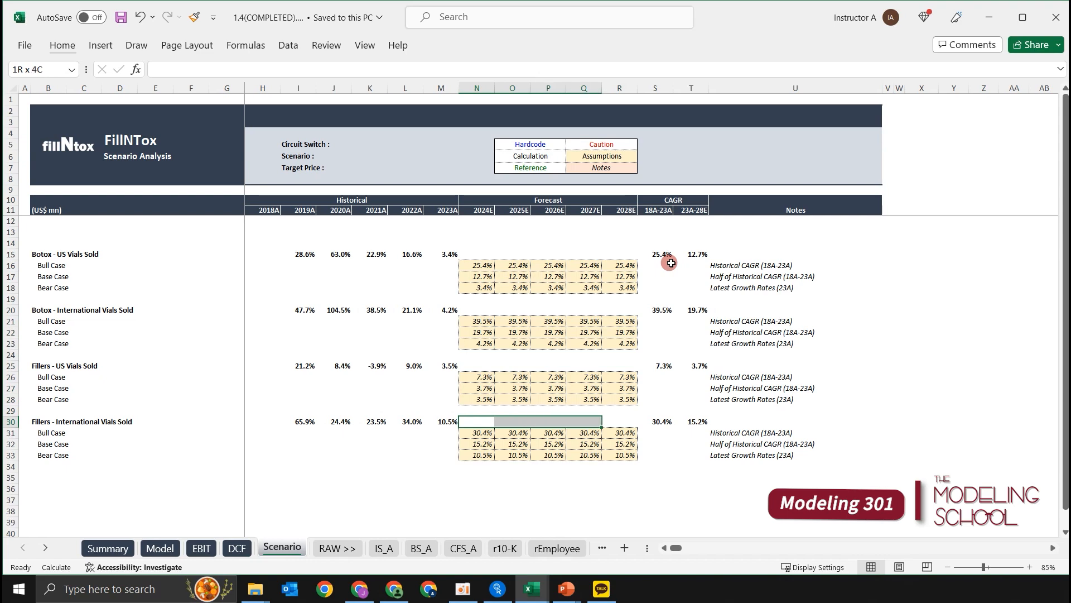
pyautogui.hotkey('shift', 'Left')
pyautogui.hotkey('shift', 'Left')
pyautogui.hotkey('shift', 'Left')
pyautogui.hotkey('shift', 'Right')
pyautogui.hotkey('shift', 'Right')
pyautogui.hotkey('shift', 'Right')
pyautogui.hotkey('shift', 'Right')
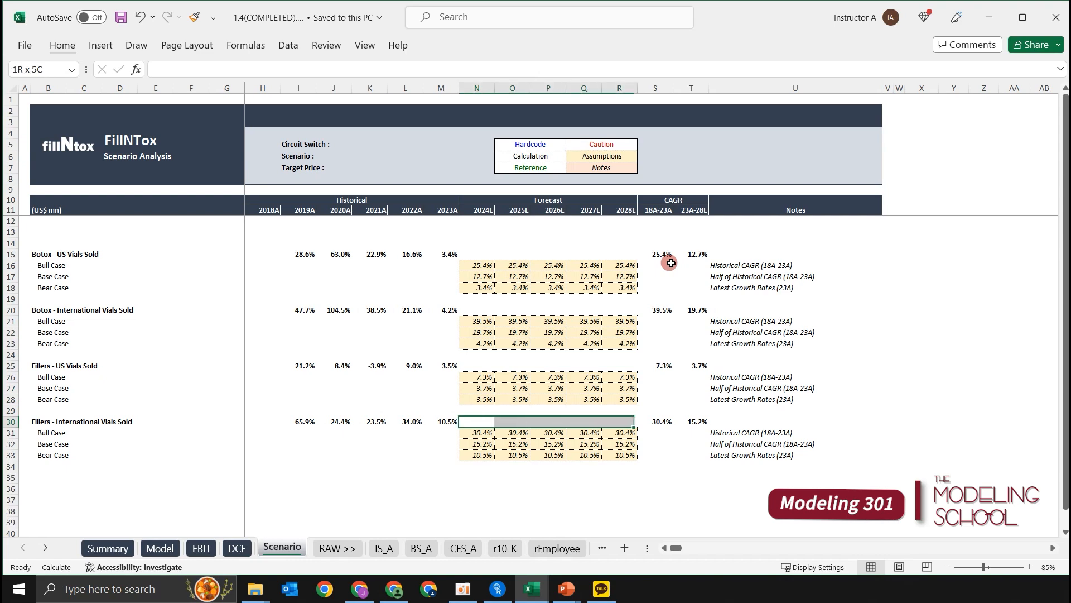
# Review the 2024E–2028E vials-sold growth assumptions in the EBIT sheet's Revenue - Analysis section and return to the Scenario sheet
pyautogui.hotkey('ctrl', 'pageup')
pyautogui.hotkey('ctrl', 'pageup')
pyautogui.scroll(-6, 671, 263)
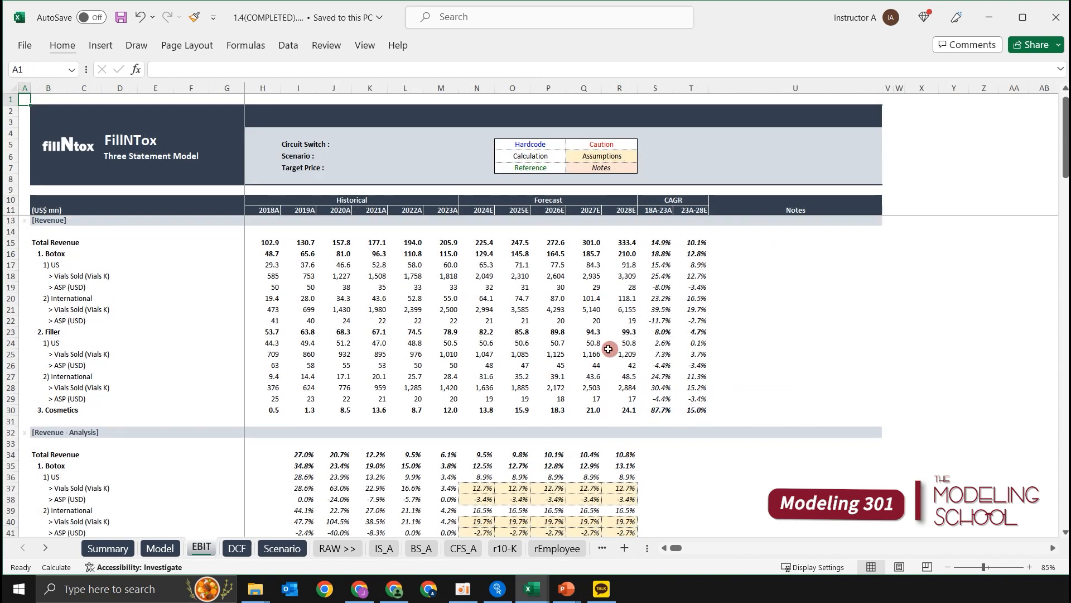
pyautogui.click(481, 311)
pyautogui.press('Up')
pyautogui.hotkey('shift', 'Right')
pyautogui.hotkey('shift', 'Right')
pyautogui.hotkey('shift', 'Right')
pyautogui.hotkey('shift', 'Right')
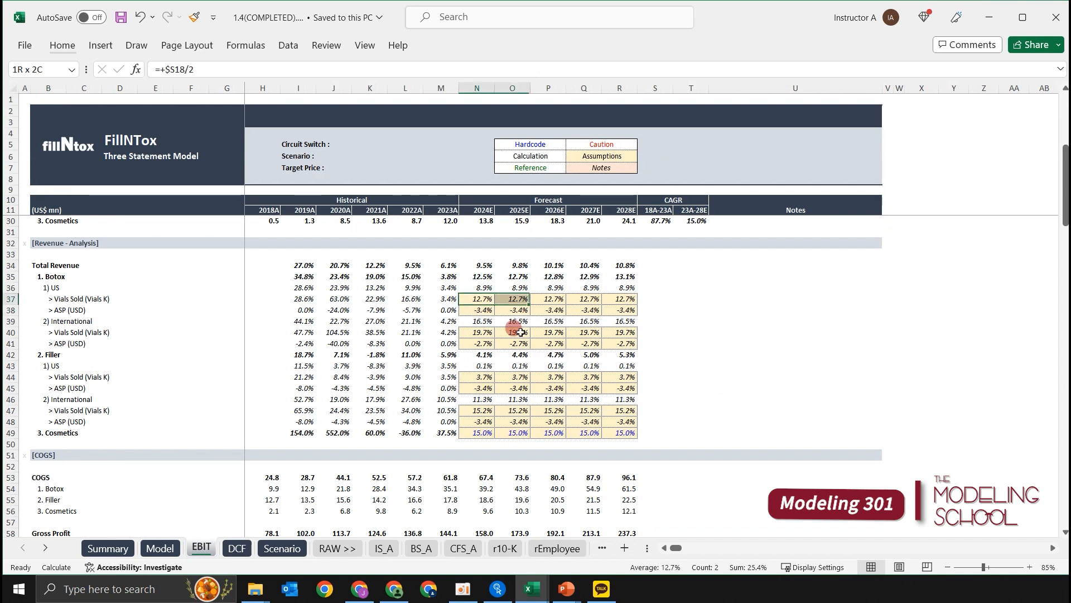
pyautogui.press('Up')
pyautogui.press('Down')
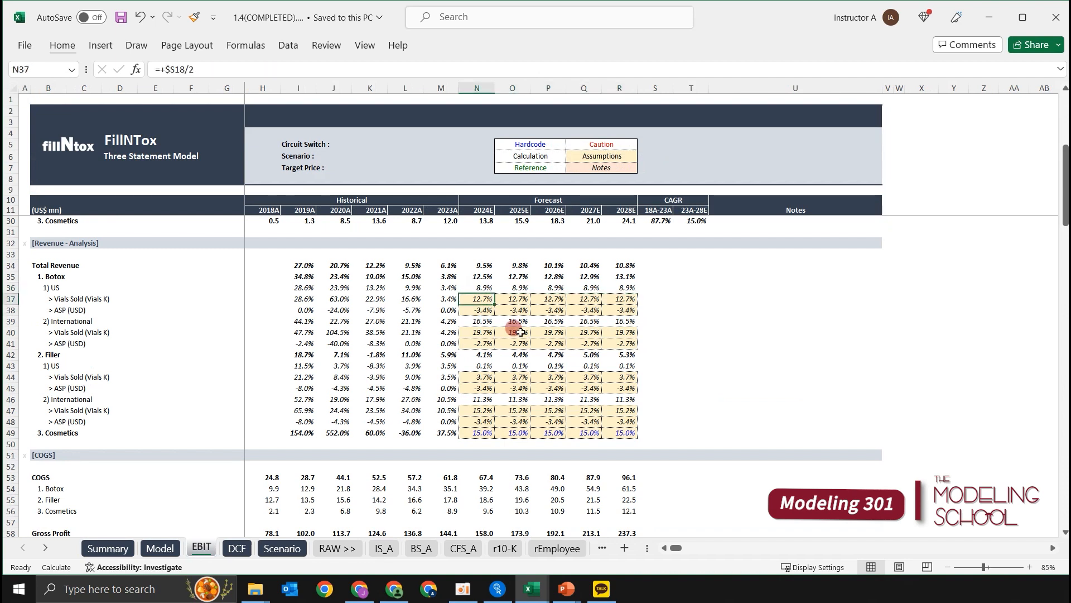
pyautogui.hotkey('shift', 'Right')
pyautogui.hotkey('shift', 'Right')
pyautogui.hotkey('shift', 'Right')
pyautogui.hotkey('shift', 'Right')
pyautogui.hotkey('shift', 'space')
pyautogui.press('Down')
pyautogui.press('Down')
pyautogui.press('Down')
pyautogui.hotkey('shift', 'space')
pyautogui.press('Down')
pyautogui.hotkey('ctrl', 'pagedown')
pyautogui.hotkey('ctrl', 'pagedown')
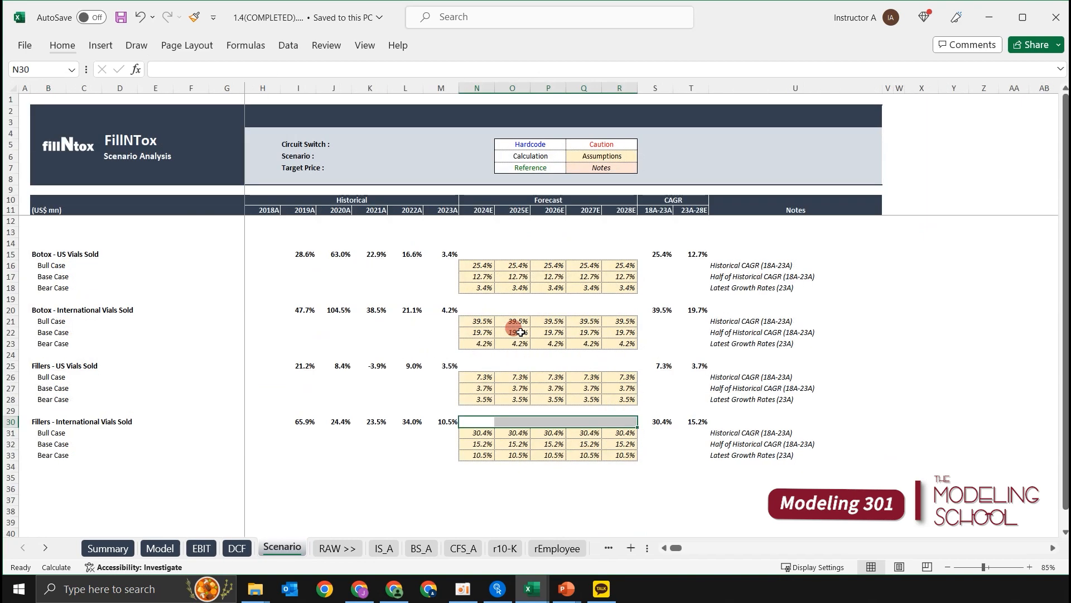
pyautogui.click(447, 252)
pyautogui.press('Right')
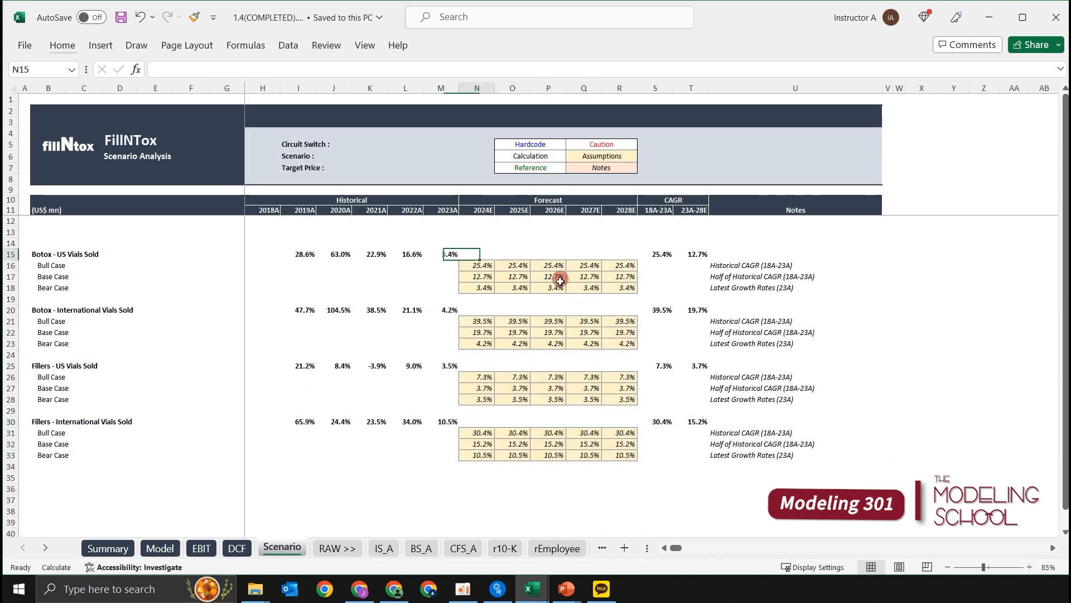
pyautogui.hotkey('shift', 'Right')
pyautogui.hotkey('shift', 'Right')
pyautogui.hotkey('shift', 'Right')
pyautogui.hotkey('shift', 'Right')
pyautogui.press('Up')
pyautogui.press('Down')
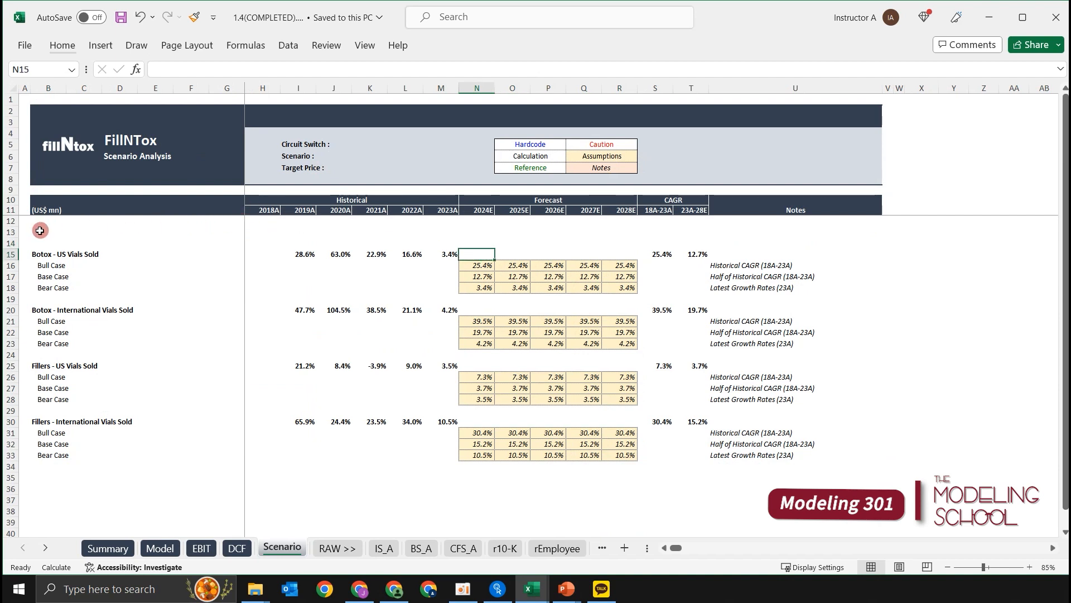
pyautogui.moveTo(40, 231); pyautogui.dragTo(152, 234)
pyautogui.click(191, 231)
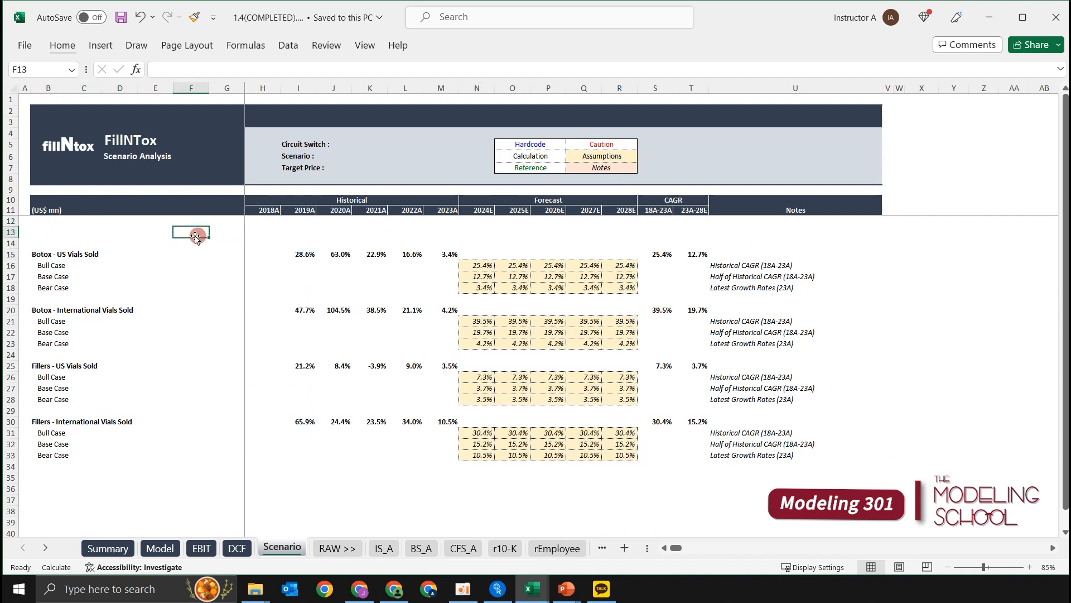
pyautogui.moveTo(47, 235); pyautogui.dragTo(227, 231)
pyautogui.click(232, 236)
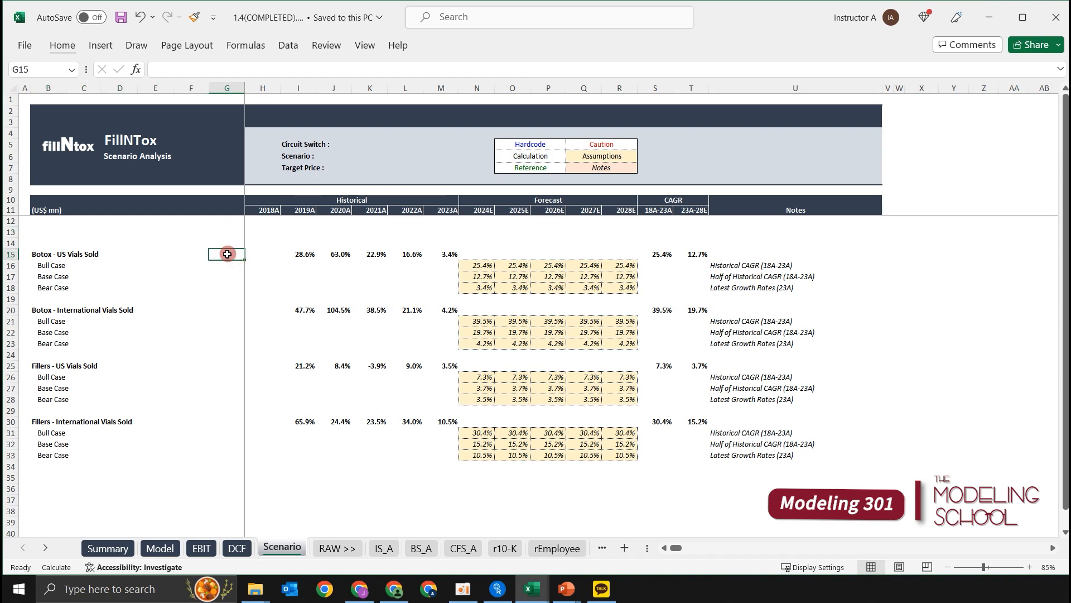
pyautogui.click(191, 231)
pyautogui.click(222, 234)
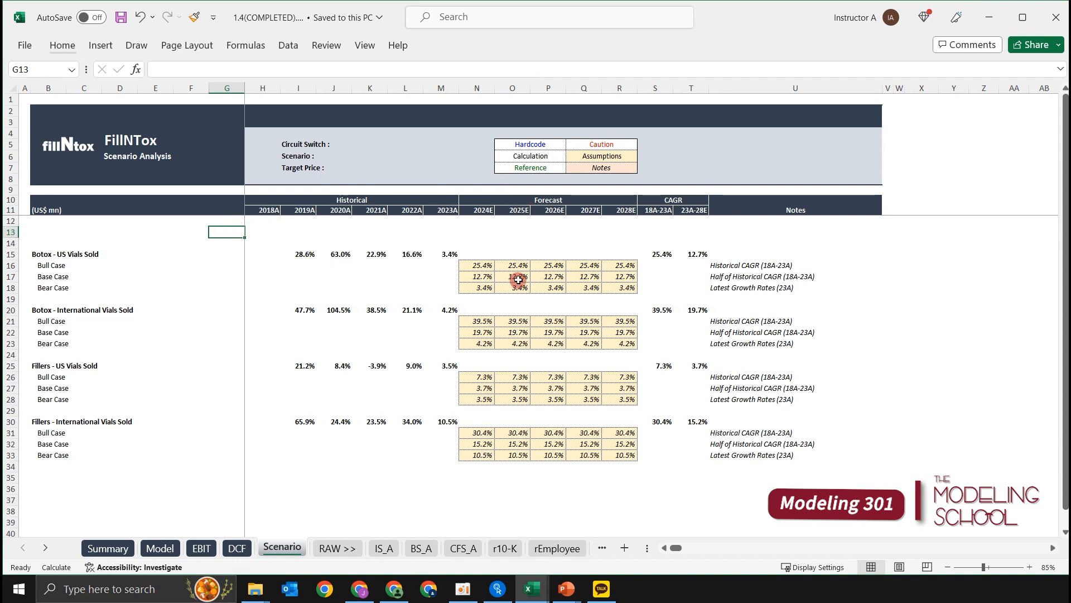
# Compare the blank forecast header rows on the Scenario sheet with the bull, base and bear case growth rates beneath them
pyautogui.moveTo(481, 255); pyautogui.dragTo(617, 254)
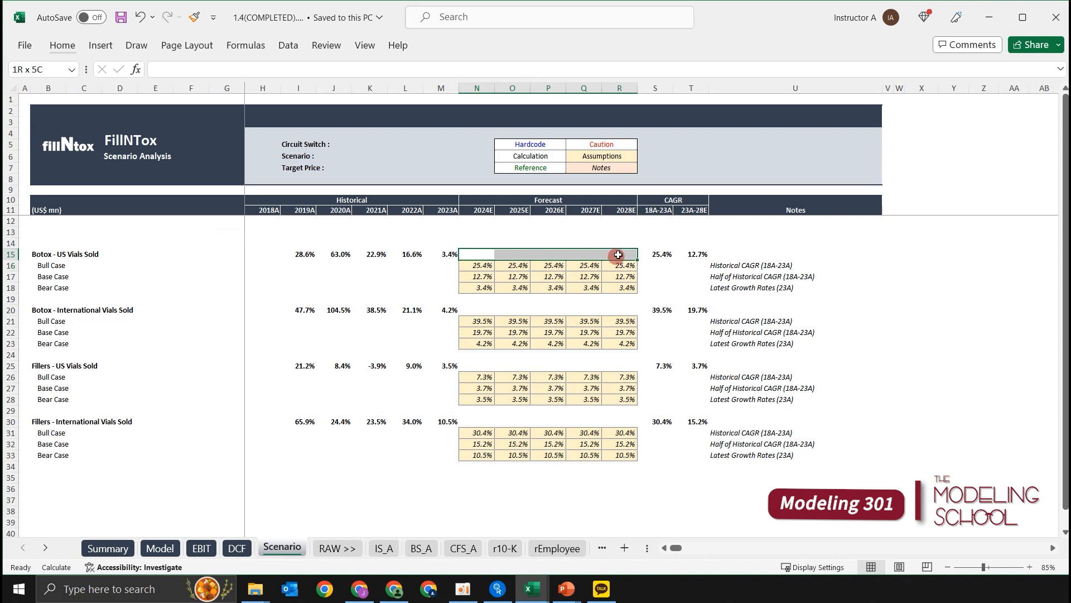
pyautogui.moveTo(481, 277); pyautogui.dragTo(640, 280)
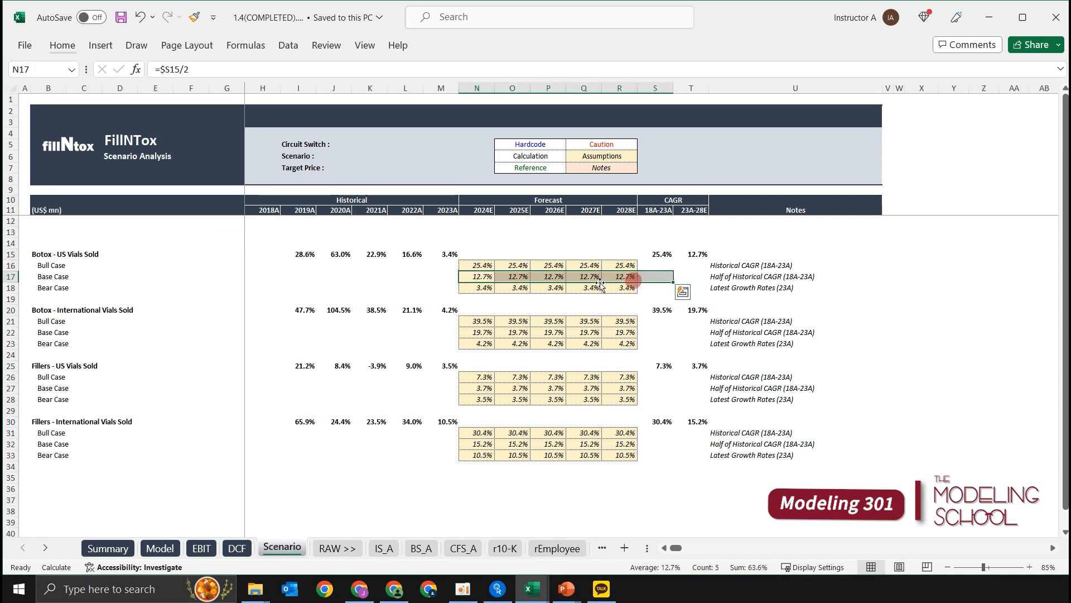
pyautogui.click(489, 288)
pyautogui.moveTo(480, 257); pyautogui.dragTo(615, 254)
pyautogui.click(554, 322)
pyautogui.click(514, 256)
pyautogui.click(481, 285)
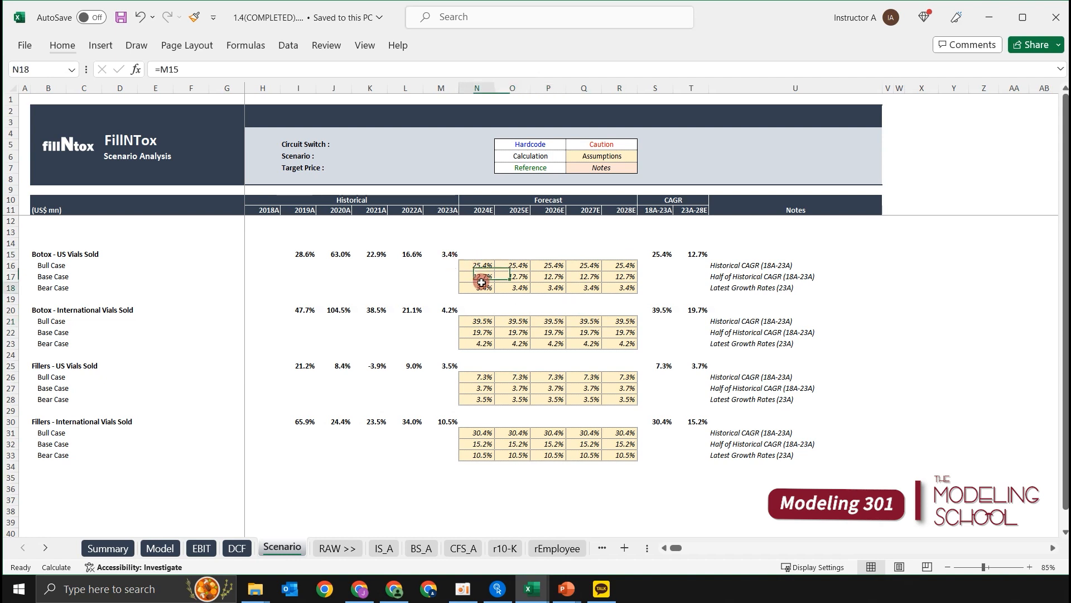
pyautogui.moveTo(482, 257); pyautogui.dragTo(625, 255)
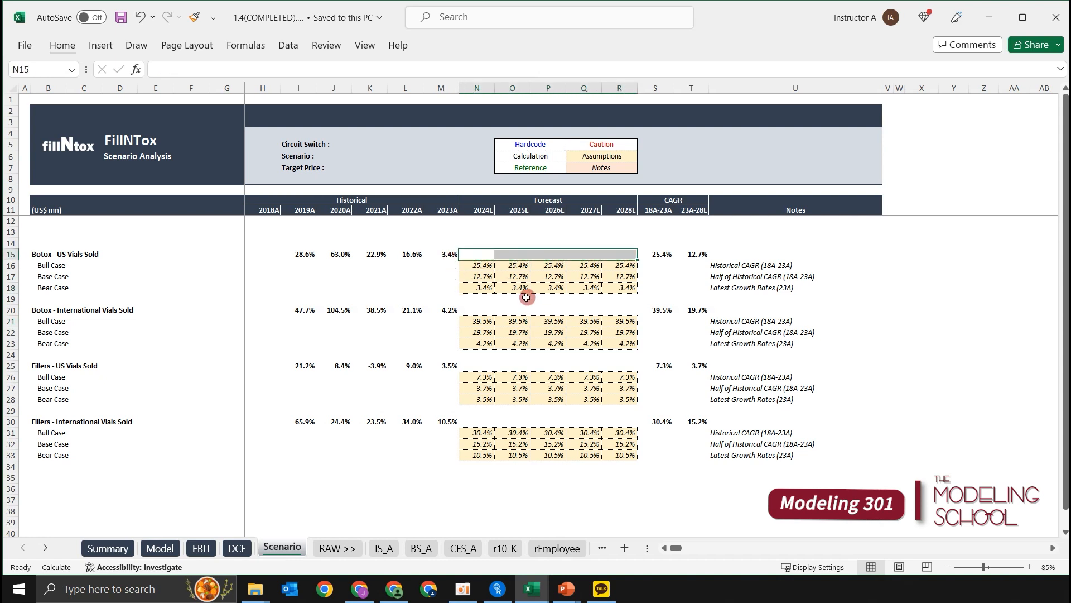
pyautogui.click(474, 323)
pyautogui.moveTo(477, 256); pyautogui.dragTo(661, 254)
pyautogui.moveTo(486, 308); pyautogui.dragTo(641, 301)
pyautogui.moveTo(485, 363); pyautogui.dragTo(640, 364)
pyautogui.click(552, 419)
pyautogui.click(482, 331)
pyautogui.click(474, 286)
# Enter the label "Revenue Scenario :" in cell B13
pyautogui.click(481, 232)
pyautogui.press('Left')
pyautogui.press('Left')
pyautogui.press('Left')
pyautogui.press('Left')
pyautogui.press('Left')
pyautogui.press('Left')
pyautogui.press('Left')
pyautogui.press('Left')
pyautogui.press('Left')
pyautogui.press('Left')
pyautogui.press('Left')
pyautogui.press('Left')
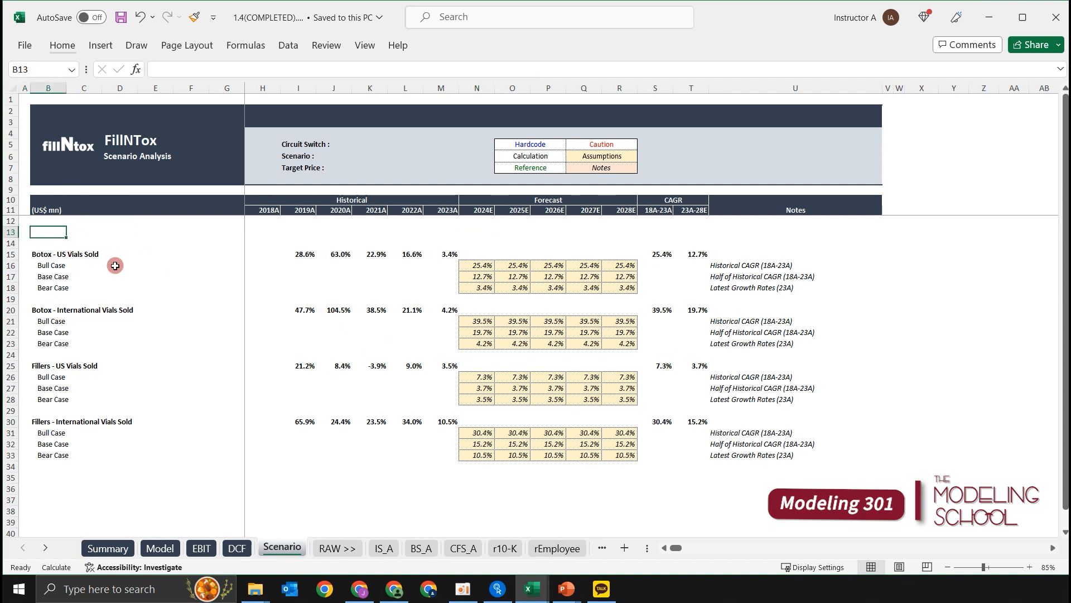
pyautogui.write('Re')
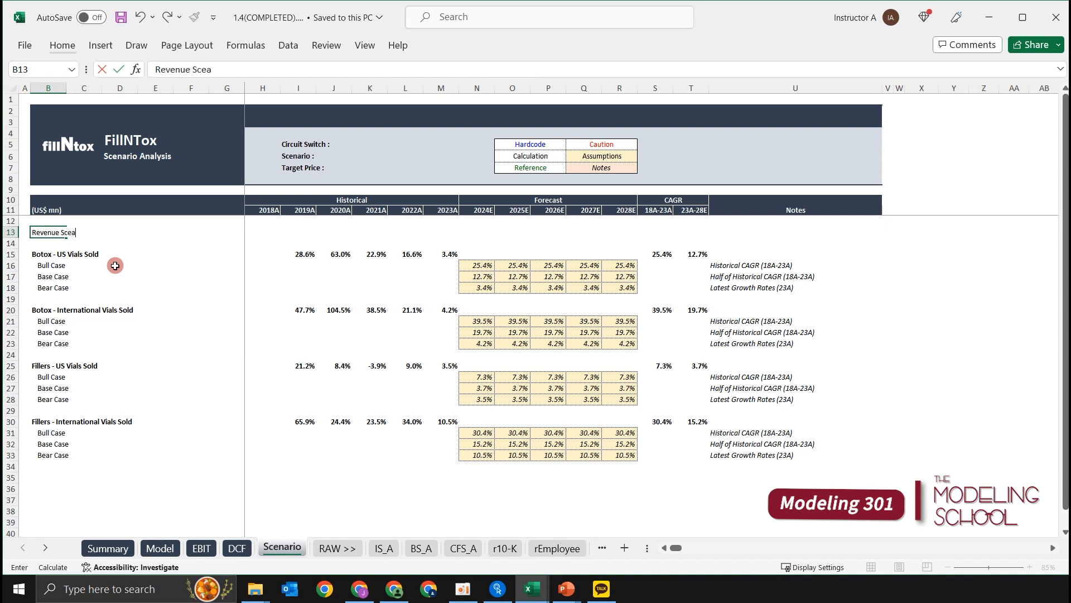
pyautogui.write('venue Scenario')
pyautogui.press('Return')
pyautogui.press('Up')
pyautogui.press('F2')
pyautogui.write(':')
pyautogui.press('Return')
pyautogui.press('Up')
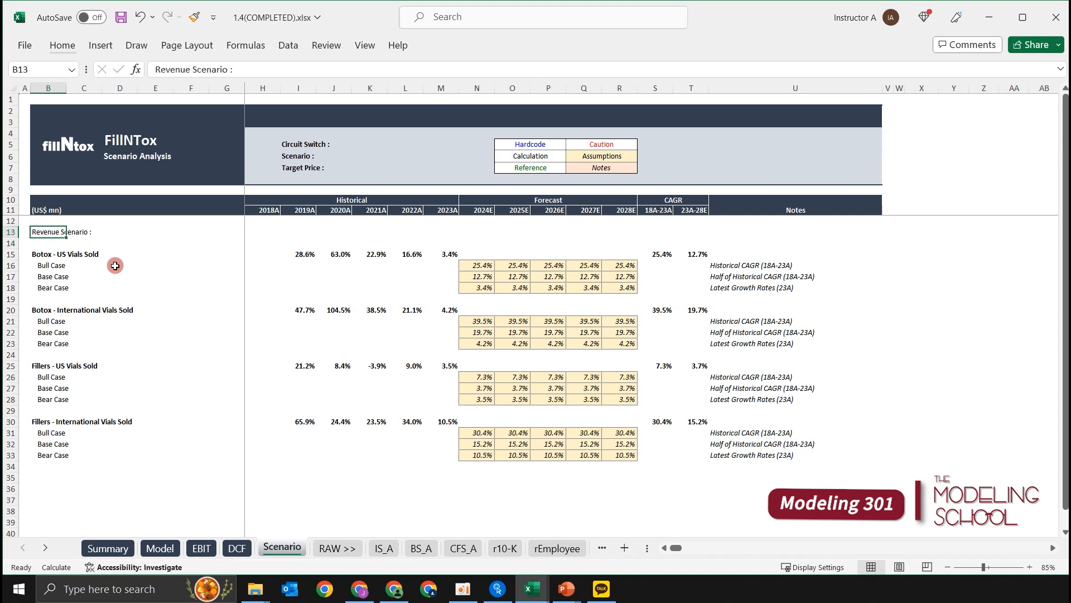
# Merge and center cells E13:F13 beside the Revenue Scenario label
pyautogui.press('Right')
pyautogui.press('Right')
pyautogui.press('Right')
pyautogui.press('Right')
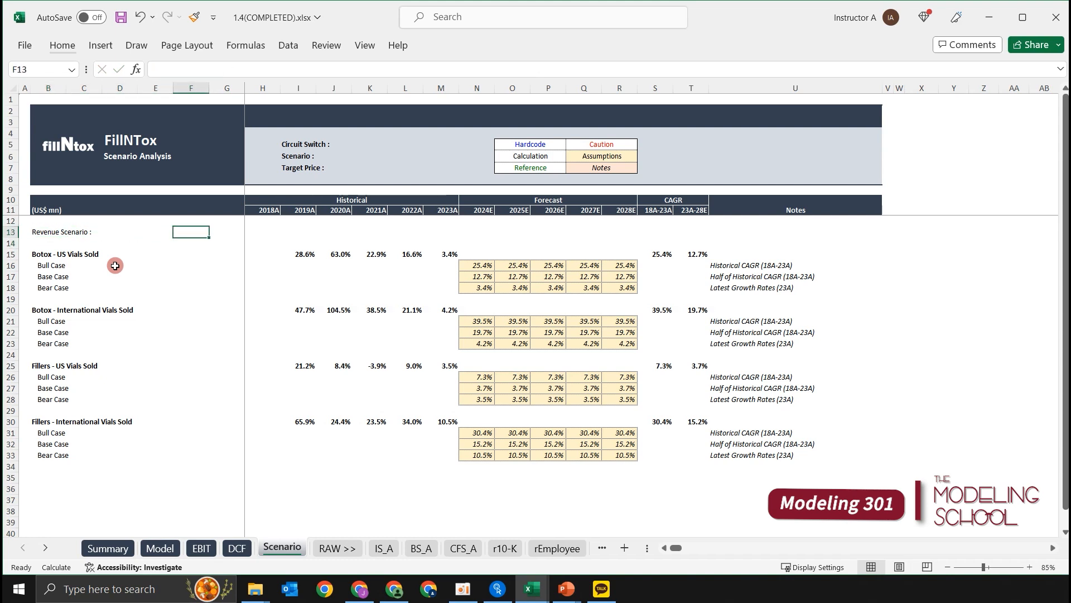
pyautogui.press('Left')
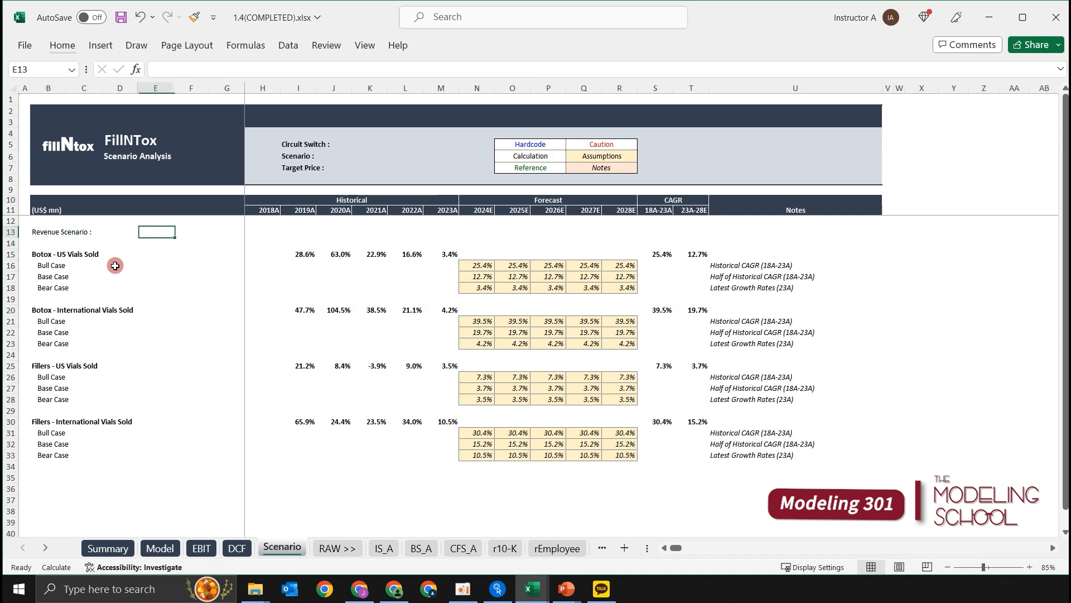
pyautogui.hotkey('shift', 'Right')
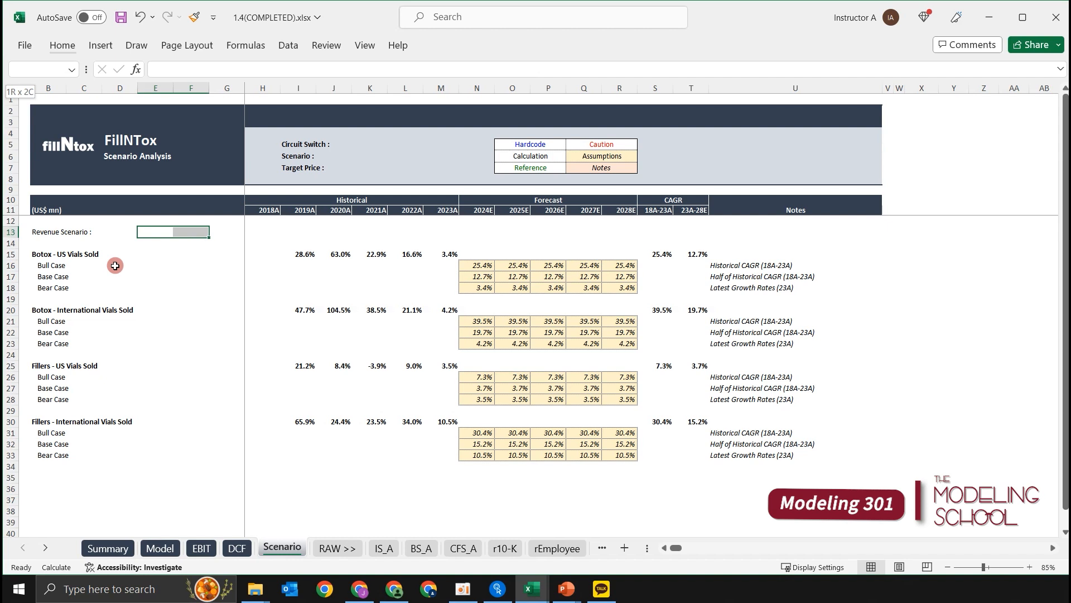
pyautogui.hotkey('shift', 'Left')
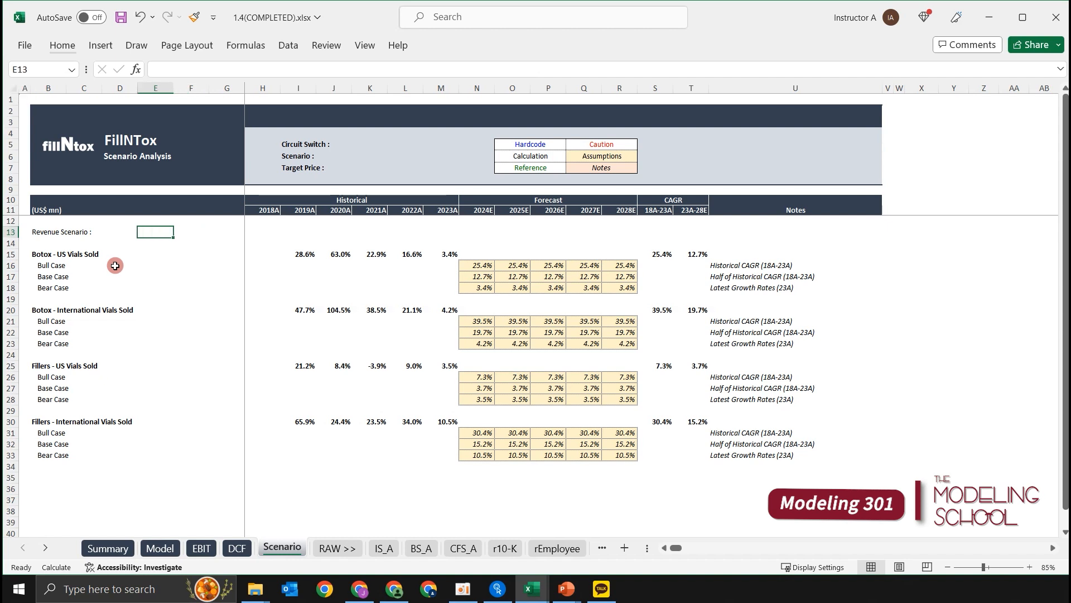
pyautogui.hotkey('shift', 'Right')
pyautogui.hotkey('shift', 'Left')
pyautogui.hotkey('shift', 'Right')
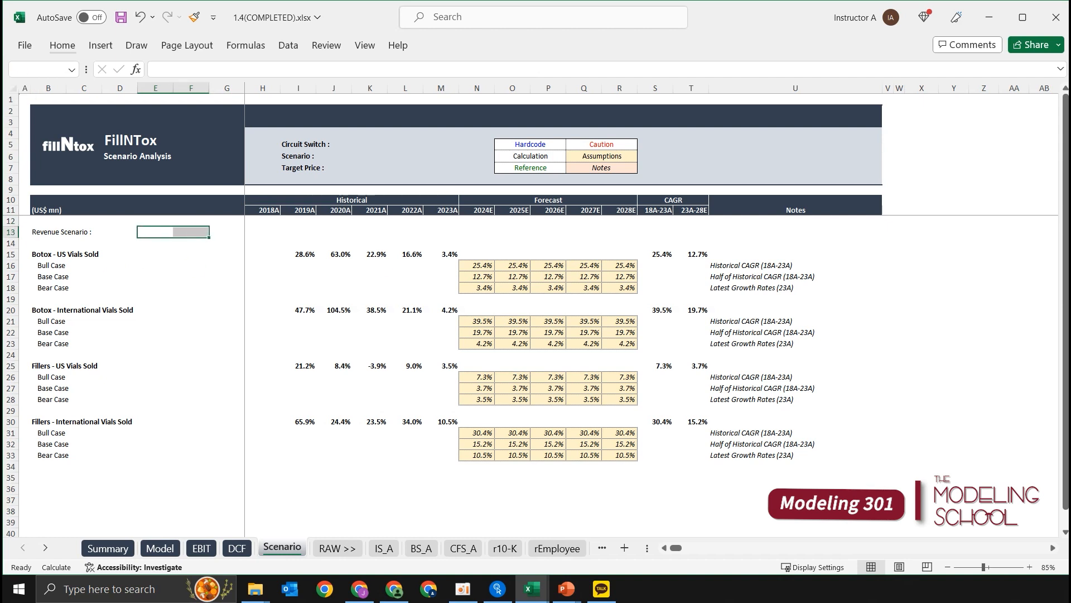
pyautogui.click(238, 250)
pyautogui.press('Left')
pyautogui.press('Right')
pyautogui.hotkey('shift', 'Right')
pyautogui.hotkey('alt', 'h')
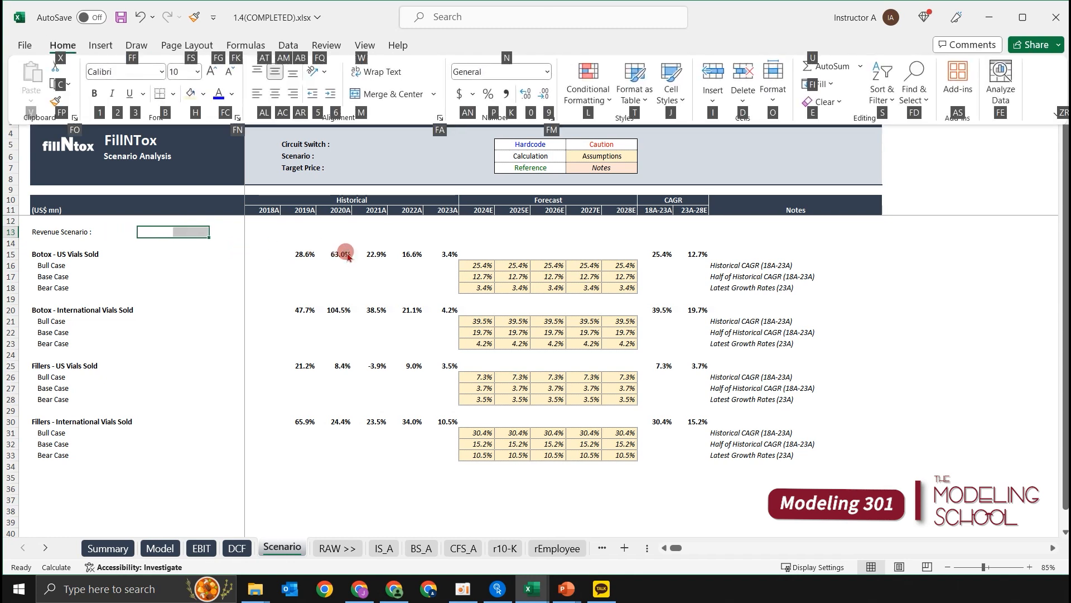
pyautogui.press('m')
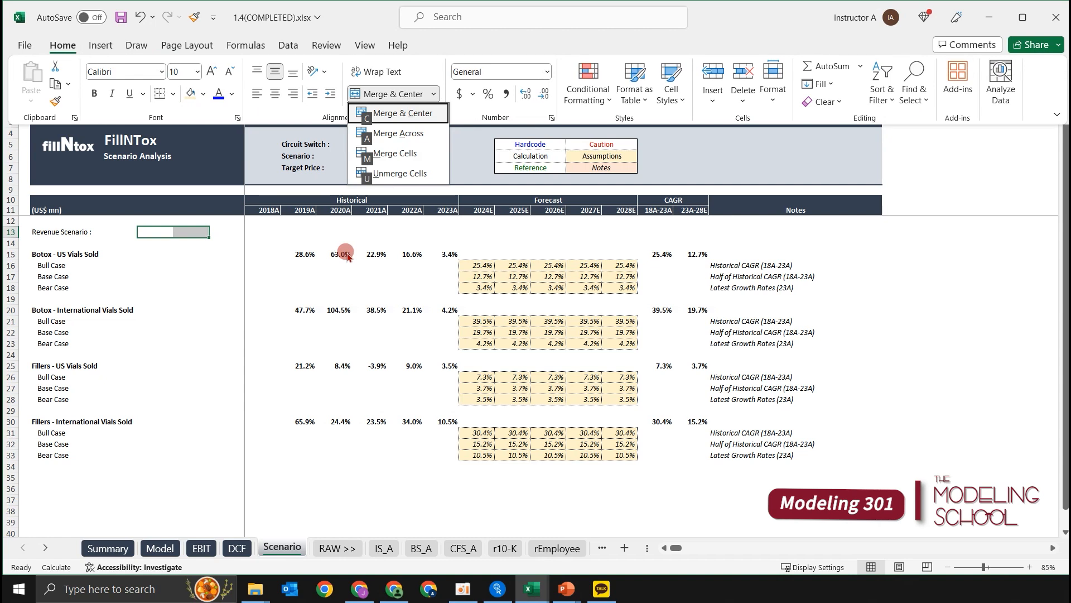
pyautogui.press('c')
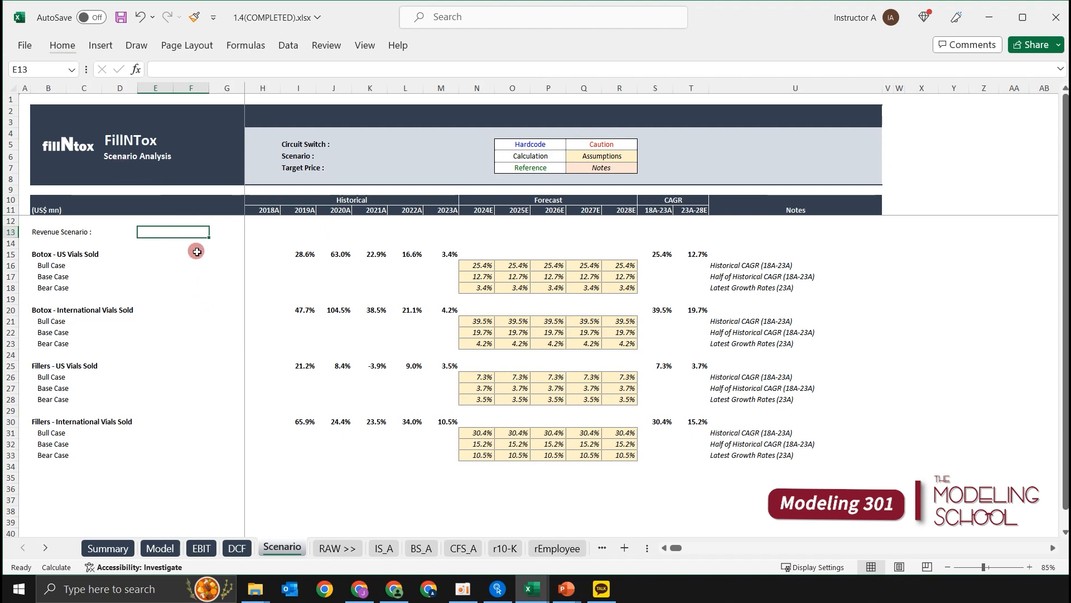
# Add list data validation to merged cell E13:F13 with the source Bull Case, Base Case, Bear Case
pyautogui.scroll(2, 193, 251)
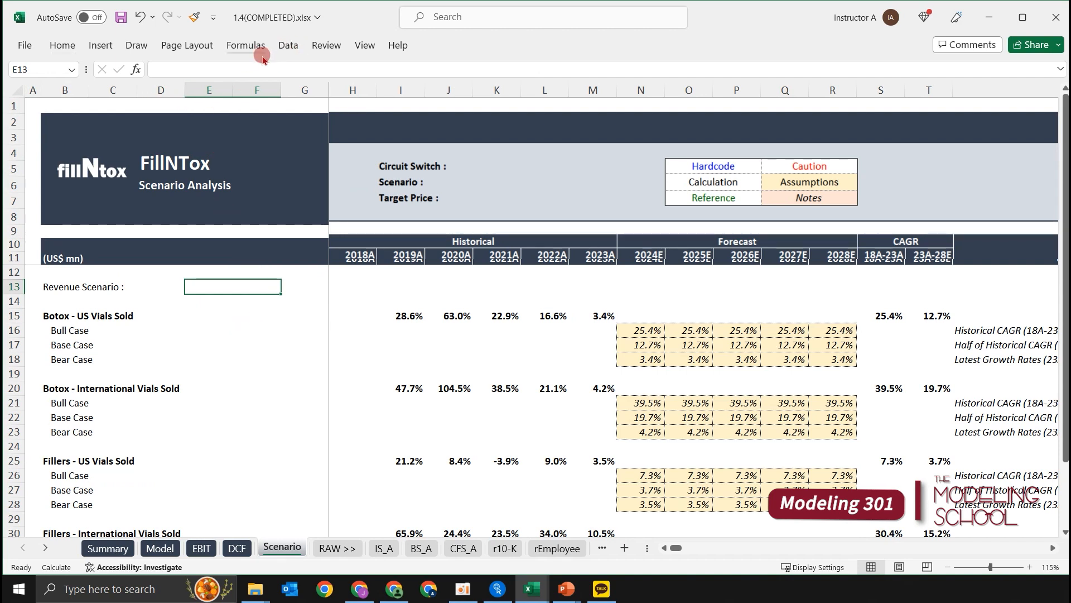
pyautogui.click(247, 46)
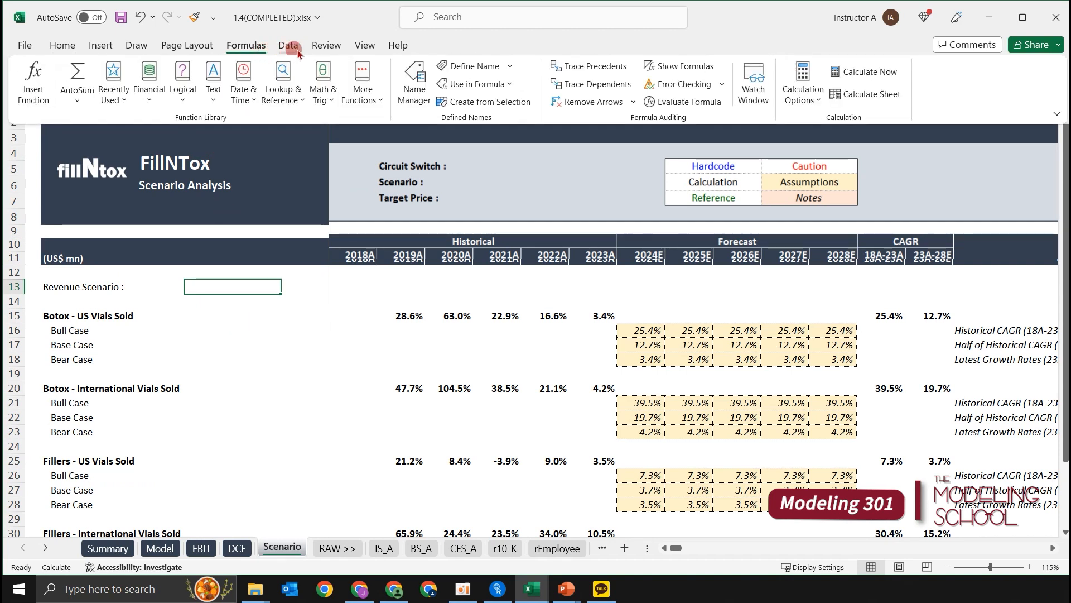
pyautogui.click(288, 45)
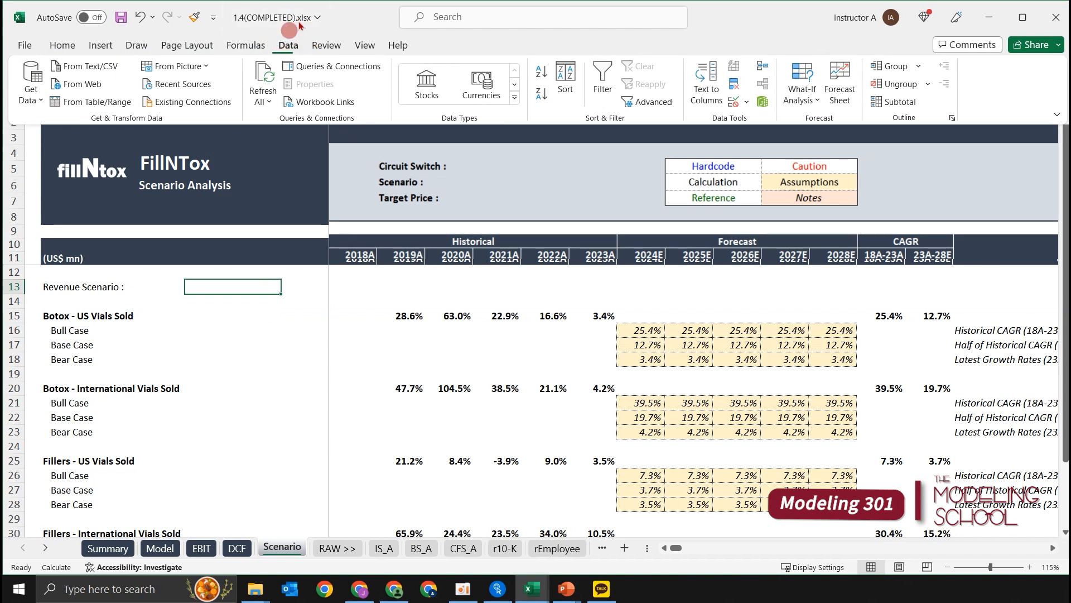
pyautogui.click(748, 102)
pyautogui.click(747, 102)
pyautogui.click(748, 105)
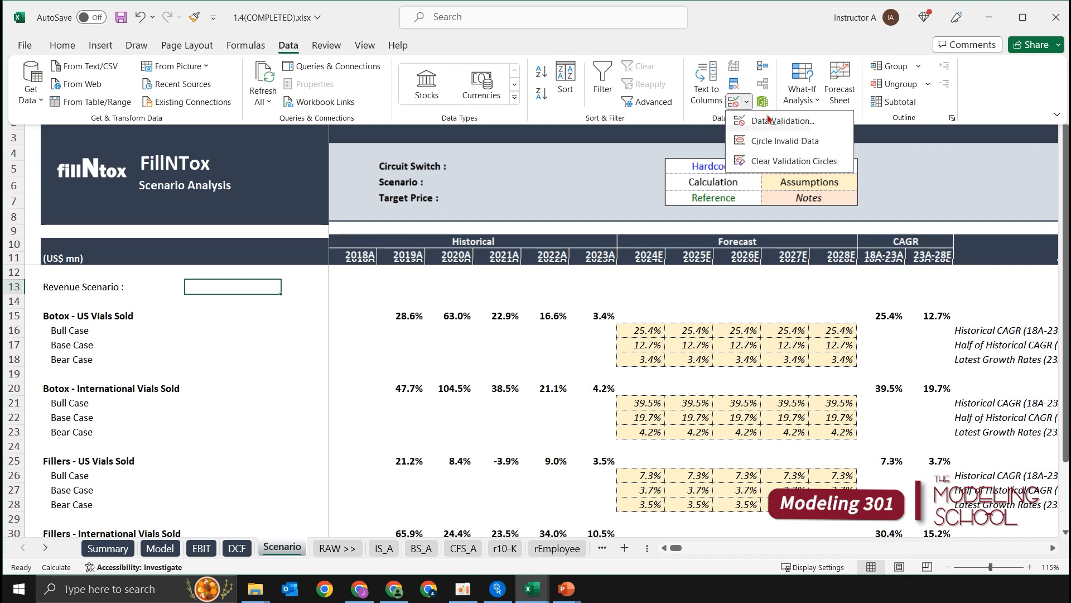
pyautogui.click(796, 130)
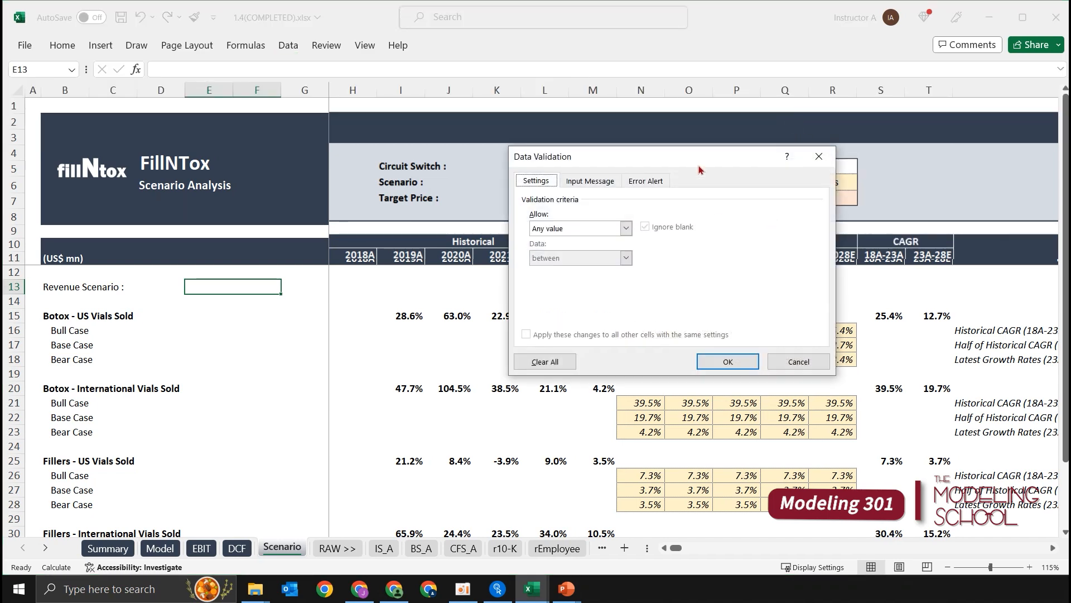
pyautogui.moveTo(714, 148); pyautogui.dragTo(613, 185)
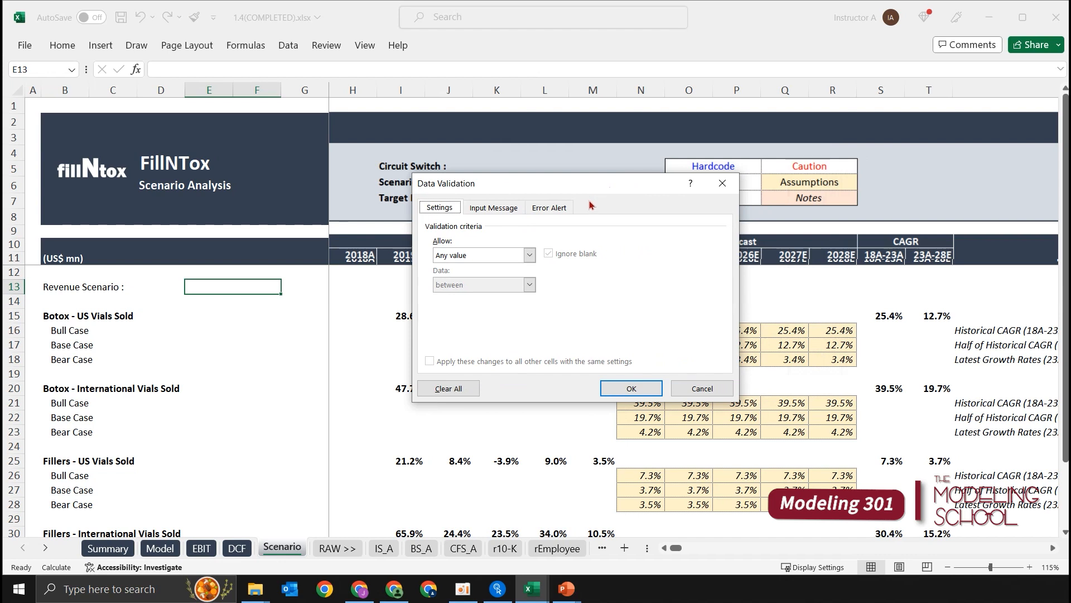
pyautogui.click(530, 256)
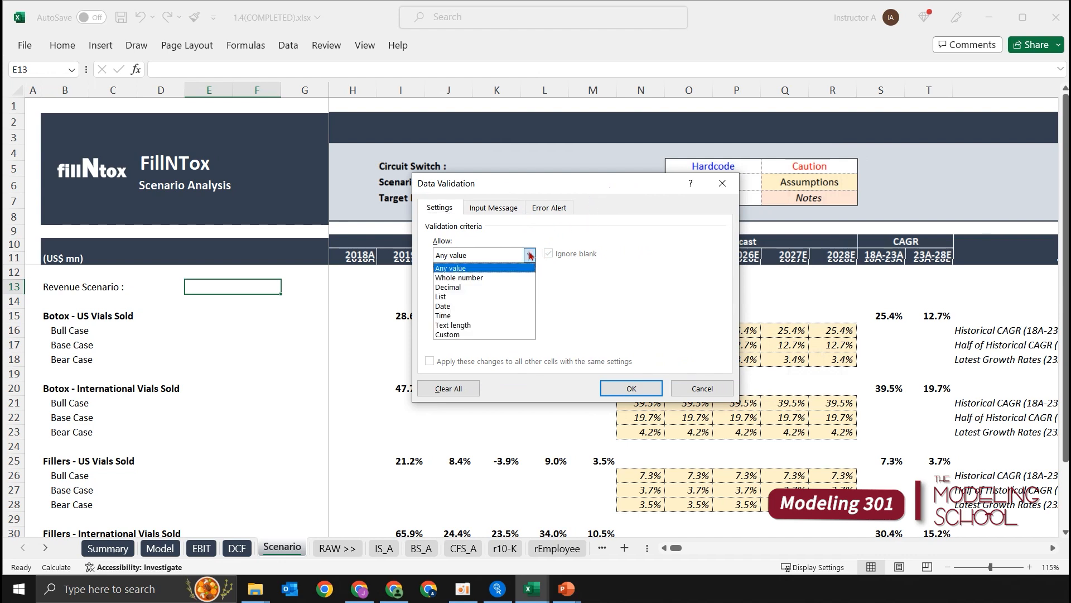
pyautogui.click(494, 298)
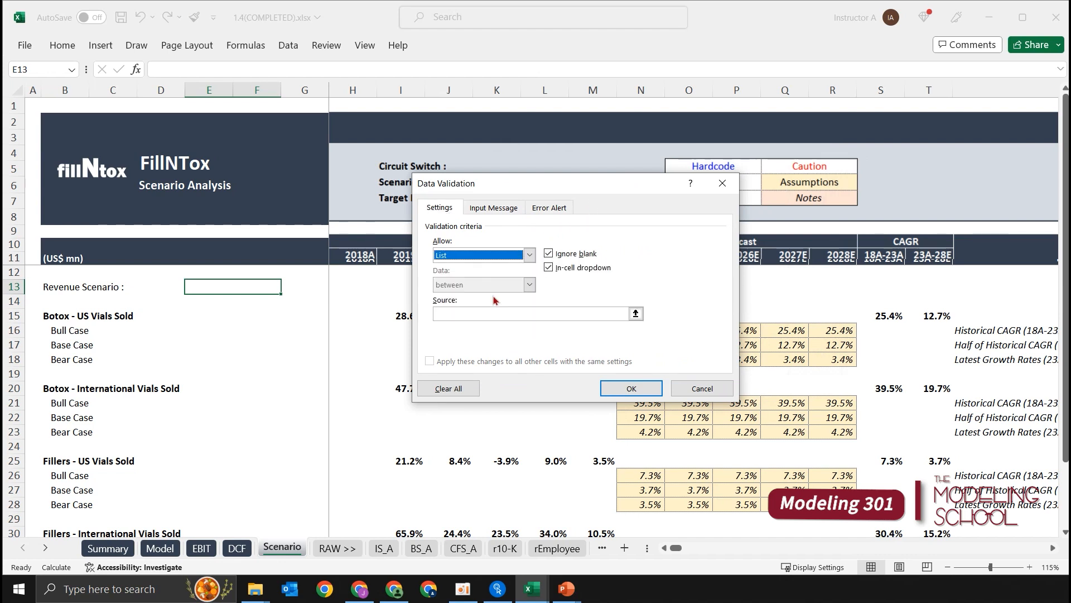
pyautogui.click(476, 312)
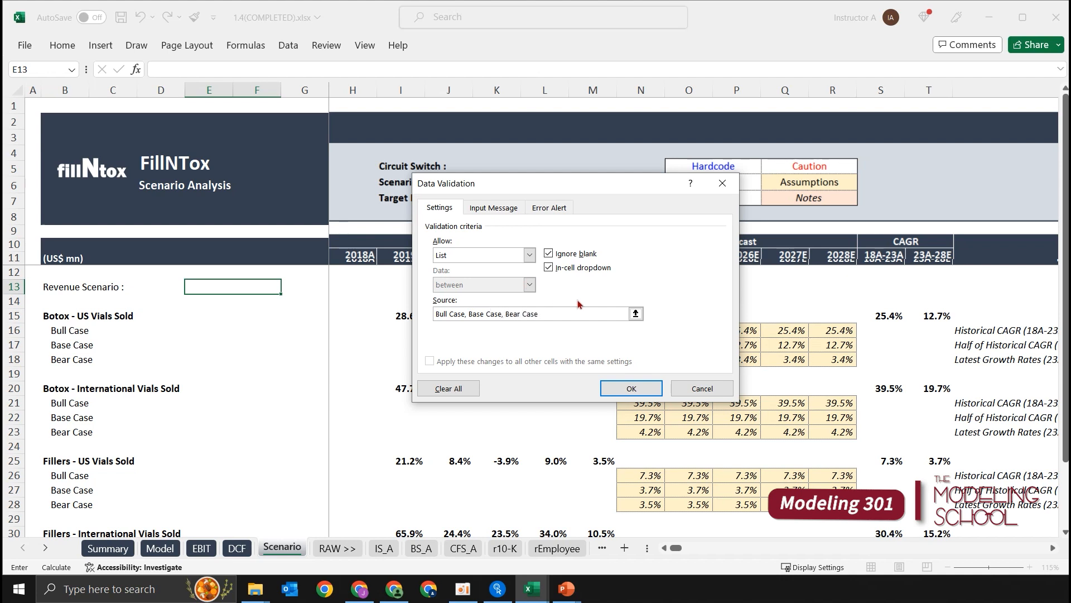
pyautogui.click(633, 392)
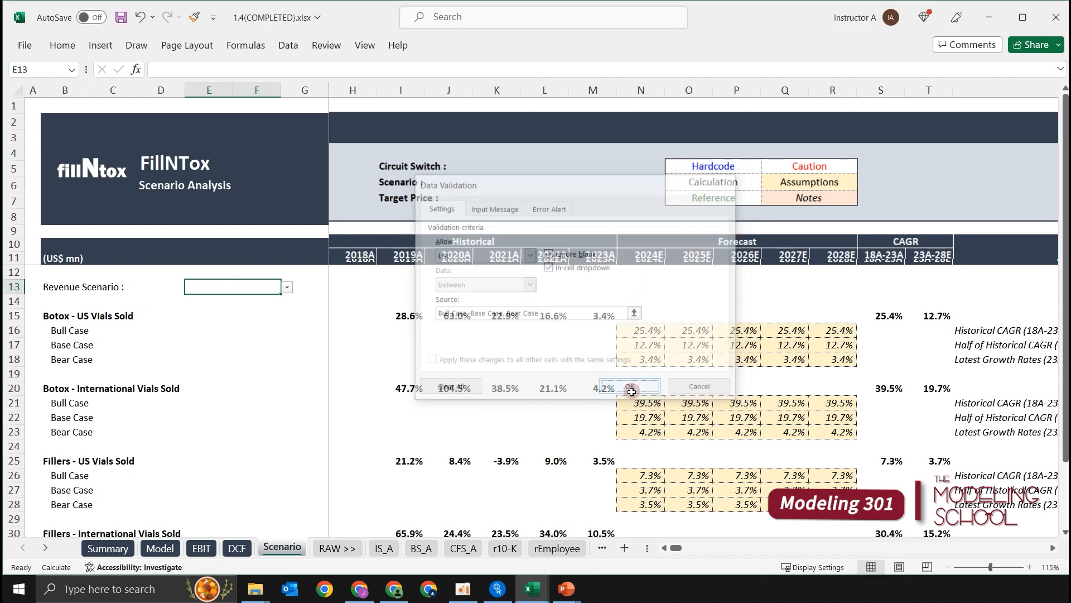
# Try the Bull, Base and Bear Case options in the E13 drop-down and leave it set to Base Case
pyautogui.click(287, 287)
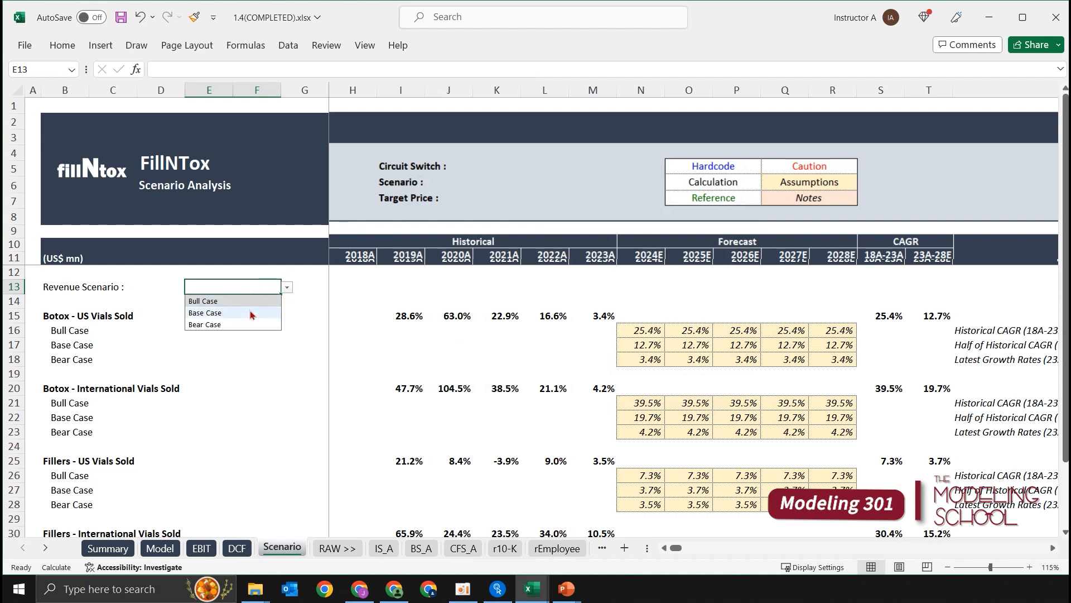
pyautogui.click(251, 312)
pyautogui.click(287, 287)
pyautogui.click(273, 302)
pyautogui.click(288, 287)
pyautogui.click(257, 324)
pyautogui.click(286, 288)
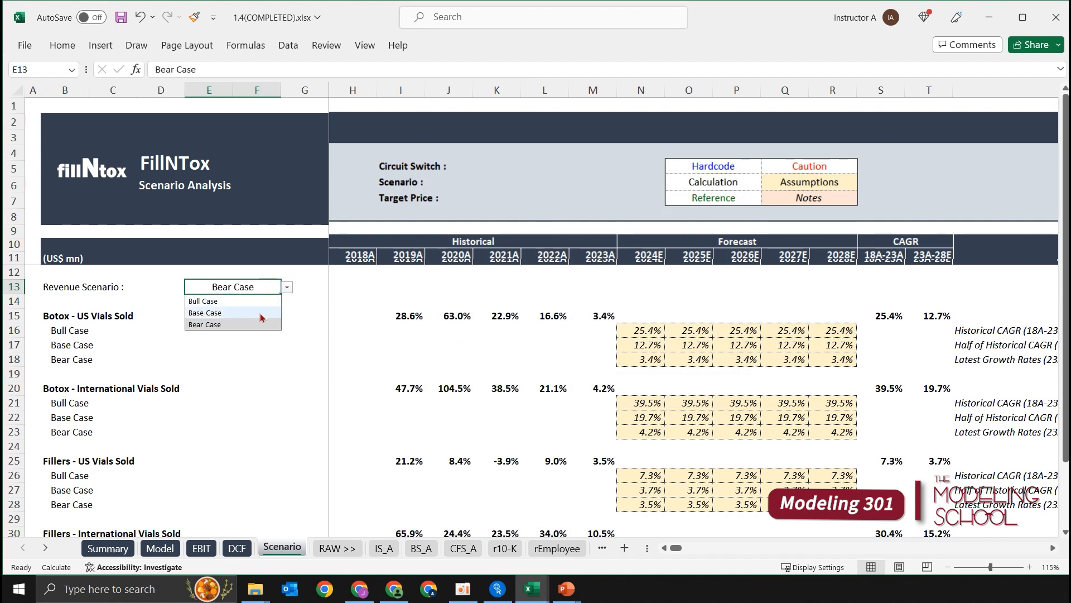
pyautogui.click(256, 312)
pyautogui.click(287, 288)
pyautogui.click(270, 294)
pyautogui.click(287, 288)
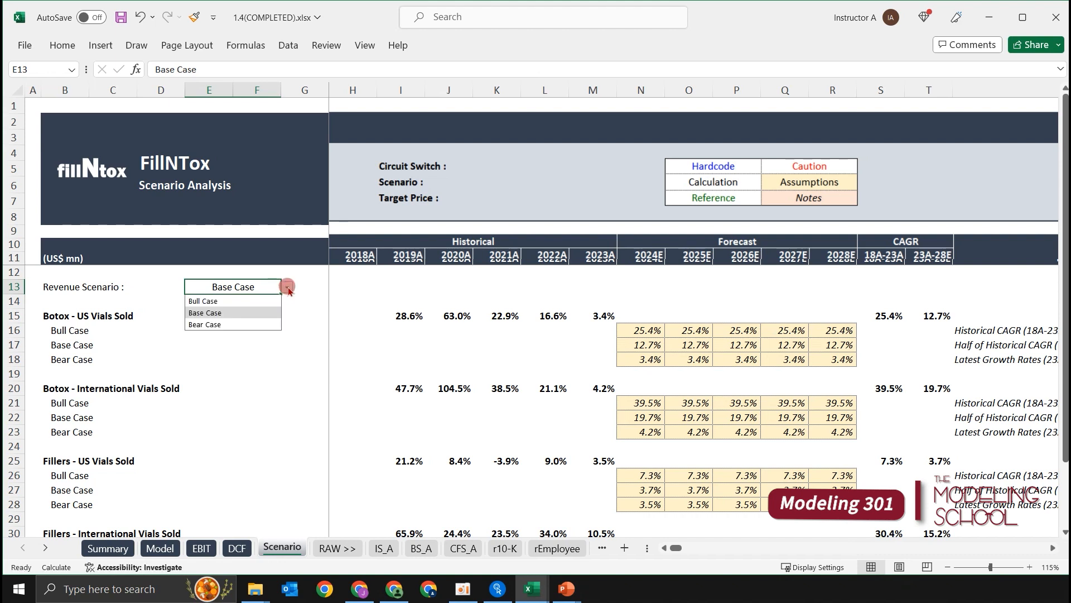
pyautogui.click(257, 313)
pyautogui.click(286, 288)
pyautogui.click(270, 301)
pyautogui.click(286, 288)
pyautogui.click(268, 313)
pyautogui.click(287, 288)
pyautogui.click(261, 324)
pyautogui.click(287, 288)
pyautogui.click(267, 317)
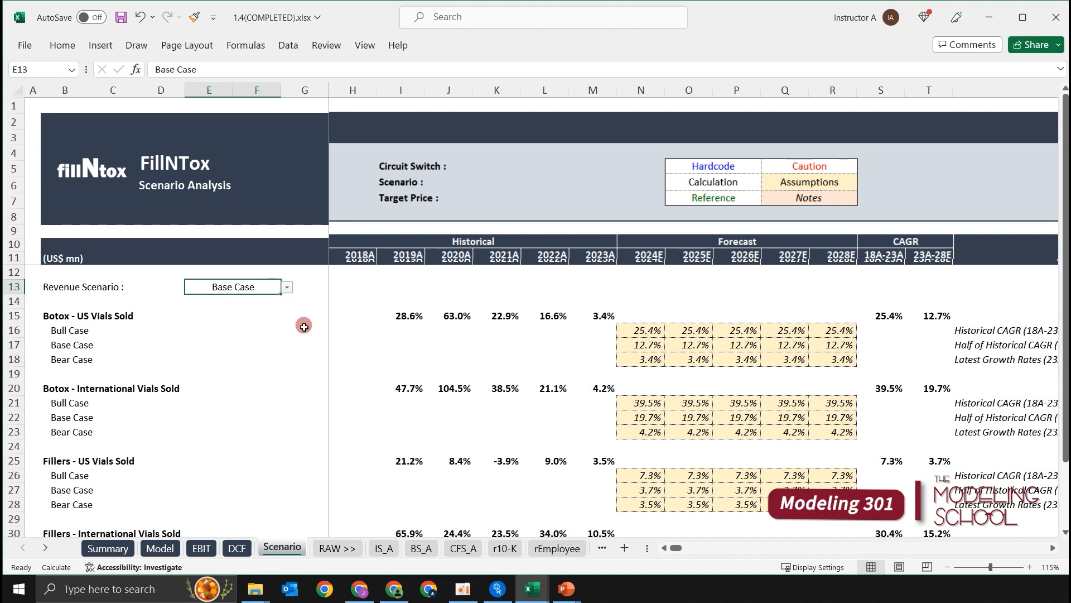
# Apply a thick outside border around the Revenue Scenario label and selector in B13:F13
pyautogui.hotkey('shift', 'Left')
pyautogui.hotkey('shift', 'Left')
pyautogui.hotkey('shift', 'Left')
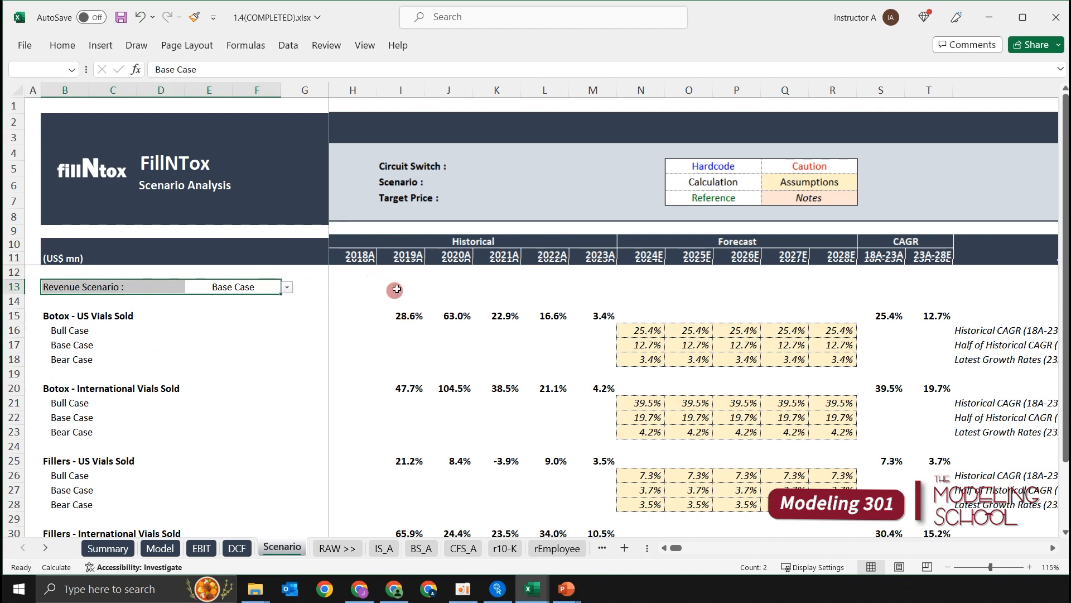
pyautogui.press('alt')
pyautogui.press('h')
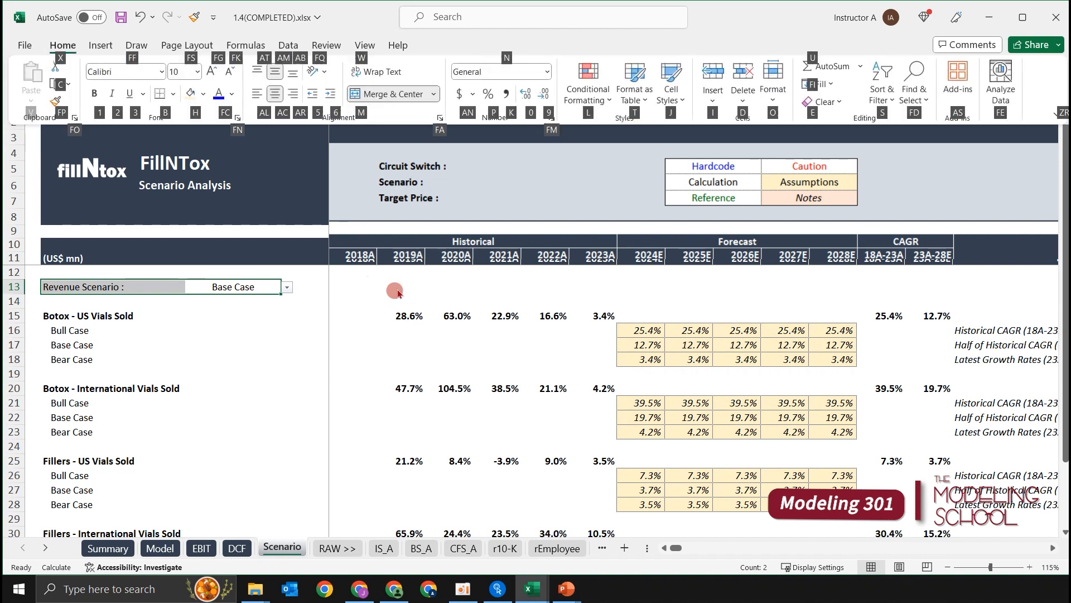
pyautogui.press('b')
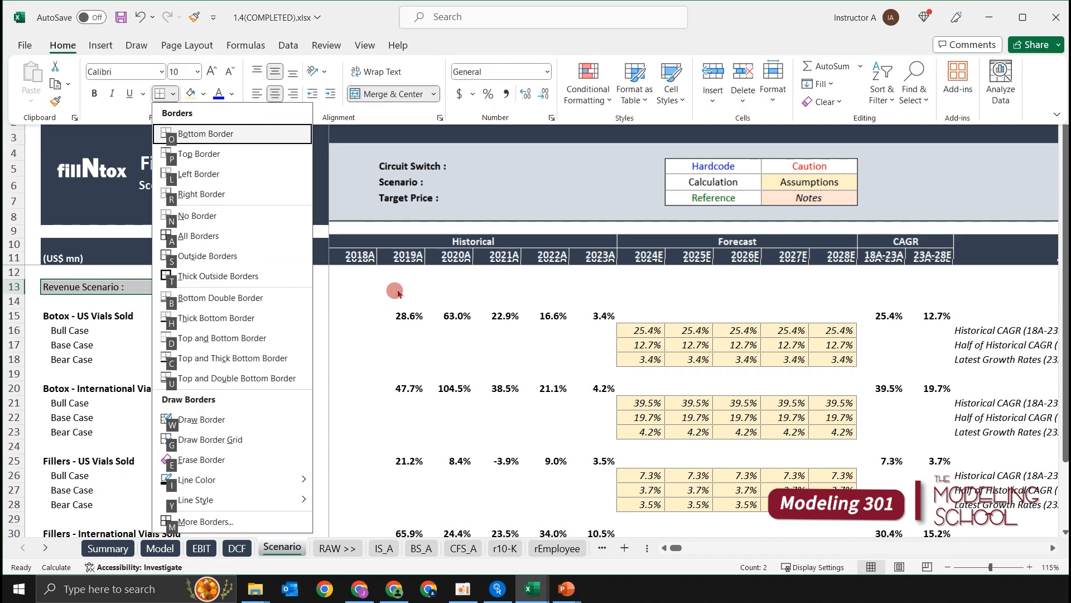
pyautogui.press('t')
pyautogui.press('Down')
pyautogui.press('Down')
pyautogui.press('Down')
pyautogui.press('Up')
pyautogui.press('Up')
pyautogui.press('Up')
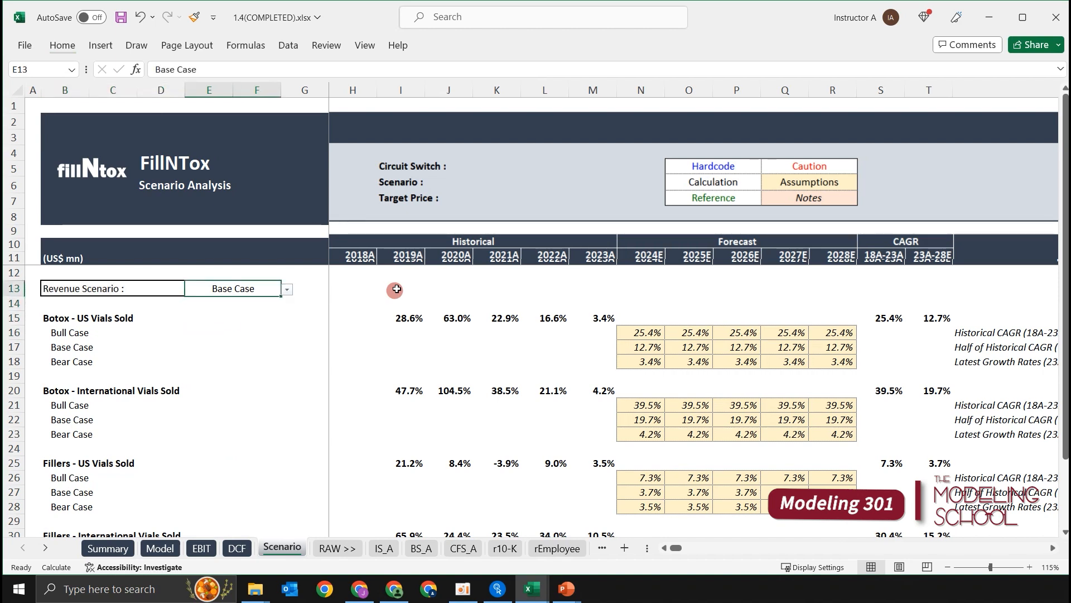
# Make the Revenue Scenario label in B13 bold
pyautogui.press('Left')
pyautogui.press('Left')
pyautogui.press('Left')
pyautogui.hotkey('ctrl', 'b')
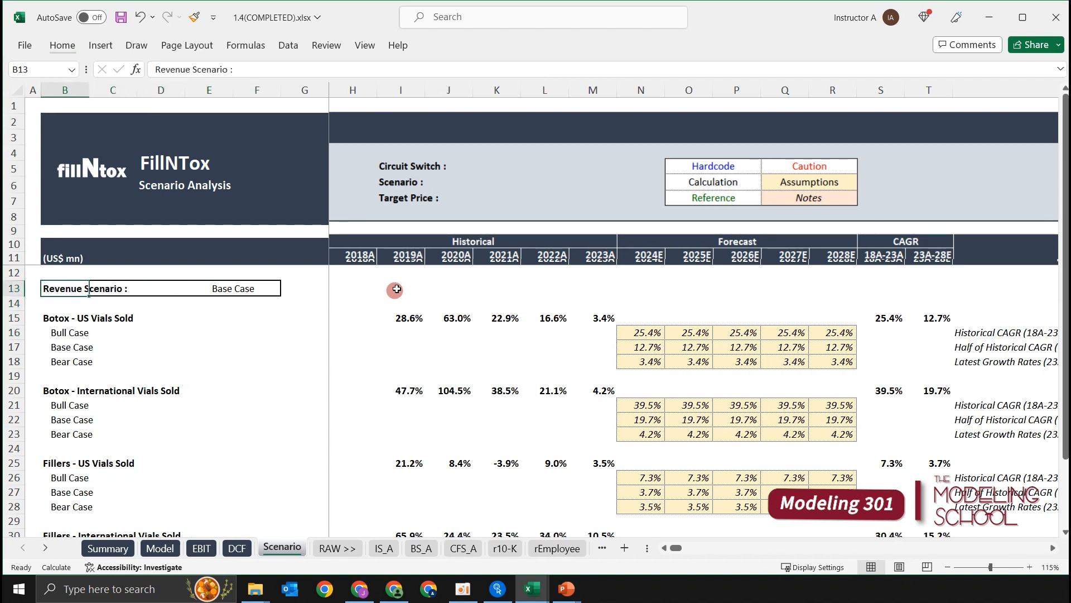
# Fill the Revenue Scenario label cells B13:D13 with light blue-gray
pyautogui.hotkey('shift', 'Right')
pyautogui.hotkey('shift', 'Right')
pyautogui.hotkey('shift', 'Right')
pyautogui.hotkey('shift', 'Right')
pyautogui.hotkey('shift', 'Left')
pyautogui.hotkey('shift', 'Left')
pyautogui.press('alt')
pyautogui.press('h')
pyautogui.press('h')
pyautogui.press('Down')
pyautogui.press('Right')
pyautogui.press('Right')
pyautogui.press('Right')
pyautogui.press('Return')
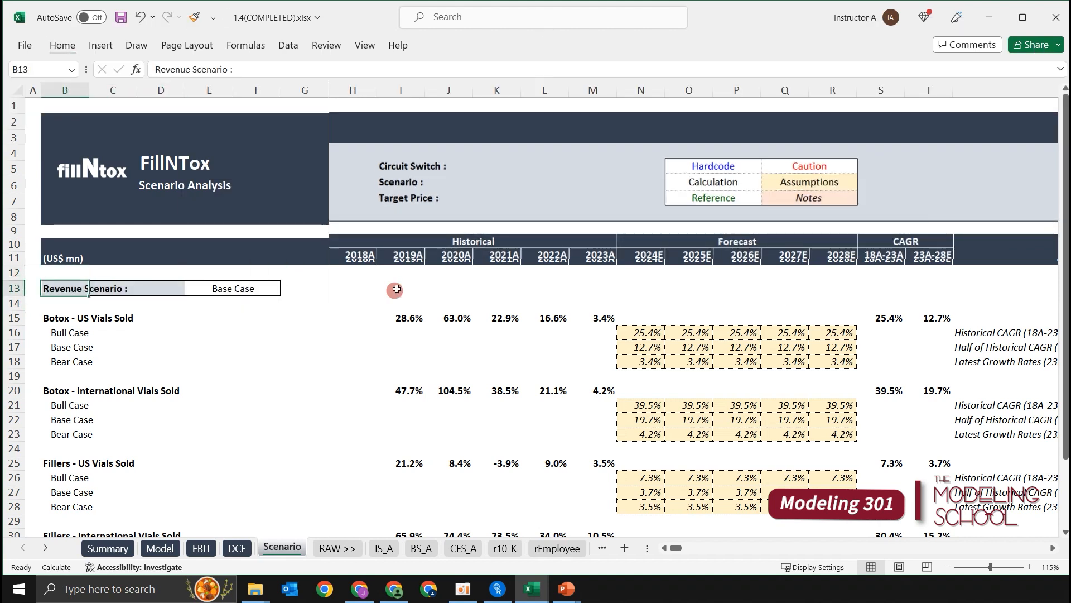
# Set the font color of the Revenue Scenario label to dark blue-gray
pyautogui.press('alt')
pyautogui.press('h')
pyautogui.press('f')
pyautogui.press('c')
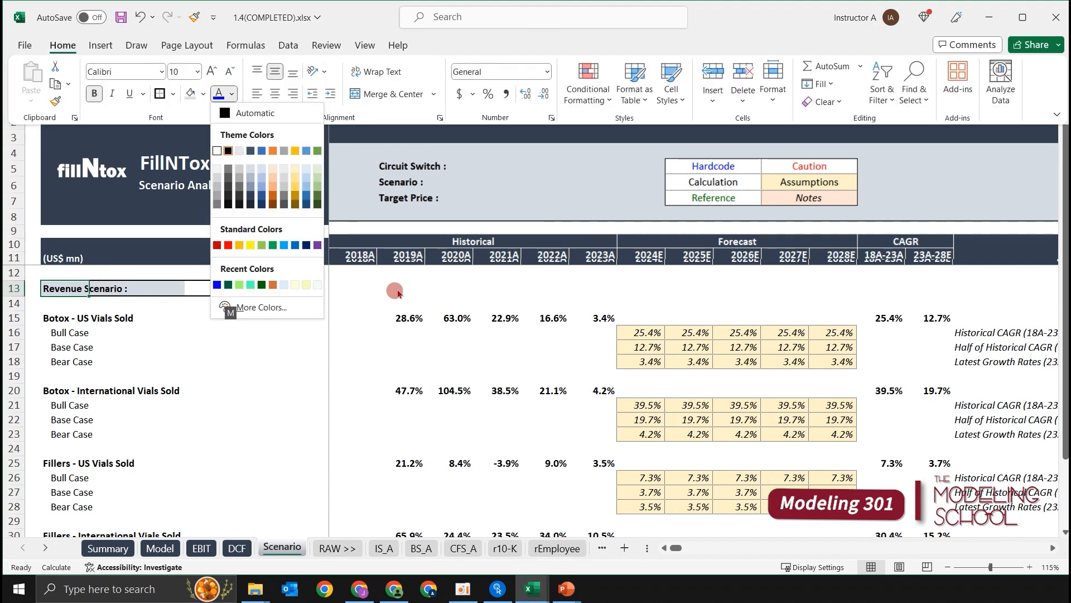
pyautogui.press('Down')
pyautogui.press('Down')
pyautogui.press('Right')
pyautogui.press('Down')
pyautogui.press('Down')
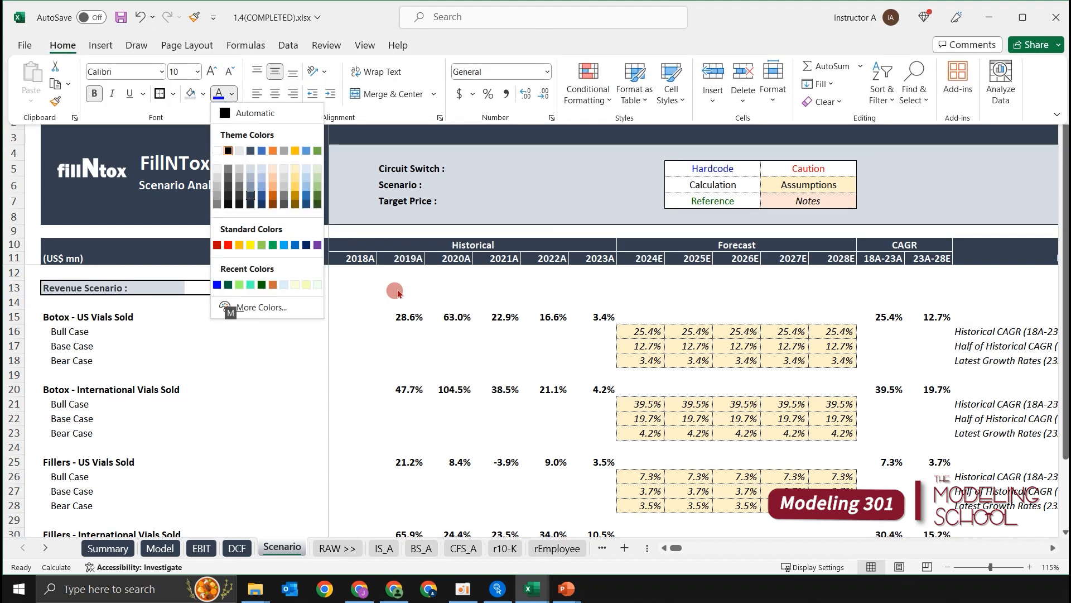
pyautogui.press('Return')
pyautogui.press('Up')
pyautogui.press('Down')
pyautogui.press('Right')
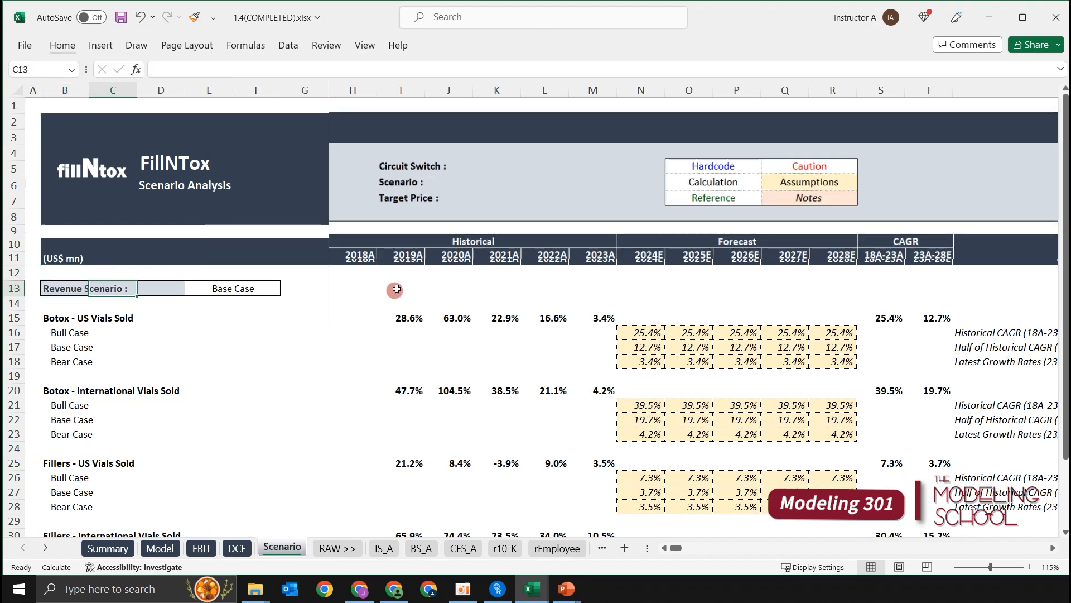
# Fill the scenario selector cell E13 with the light gold used for assumptions
pyautogui.press('Right')
pyautogui.press('Right')
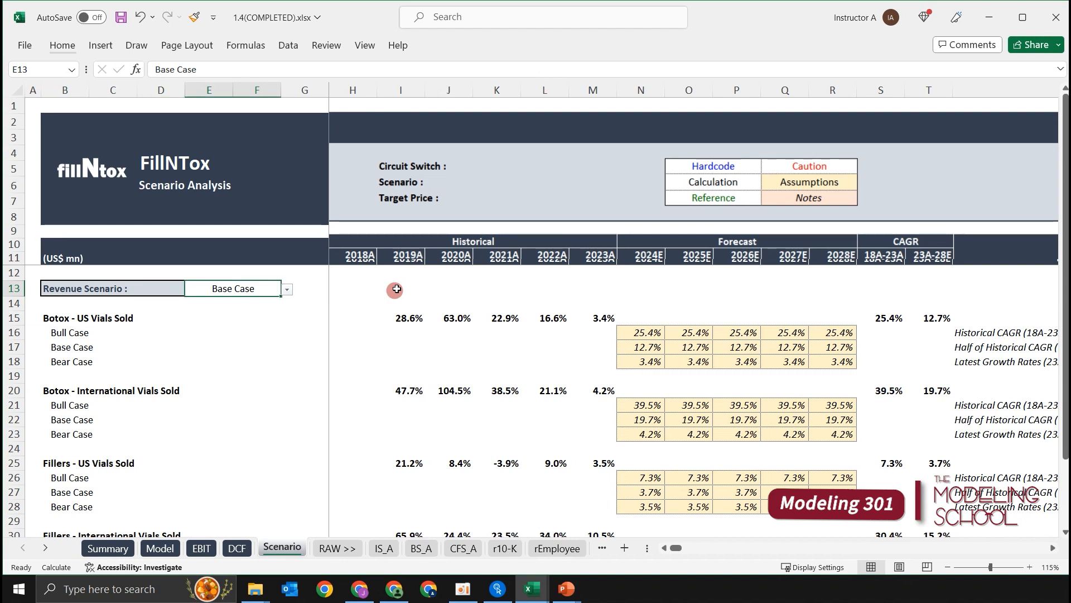
pyautogui.press('alt')
pyautogui.press('h')
pyautogui.press('h')
pyautogui.press('Down')
pyautogui.press('Down')
pyautogui.press('Left')
pyautogui.press('Left')
pyautogui.press('Left')
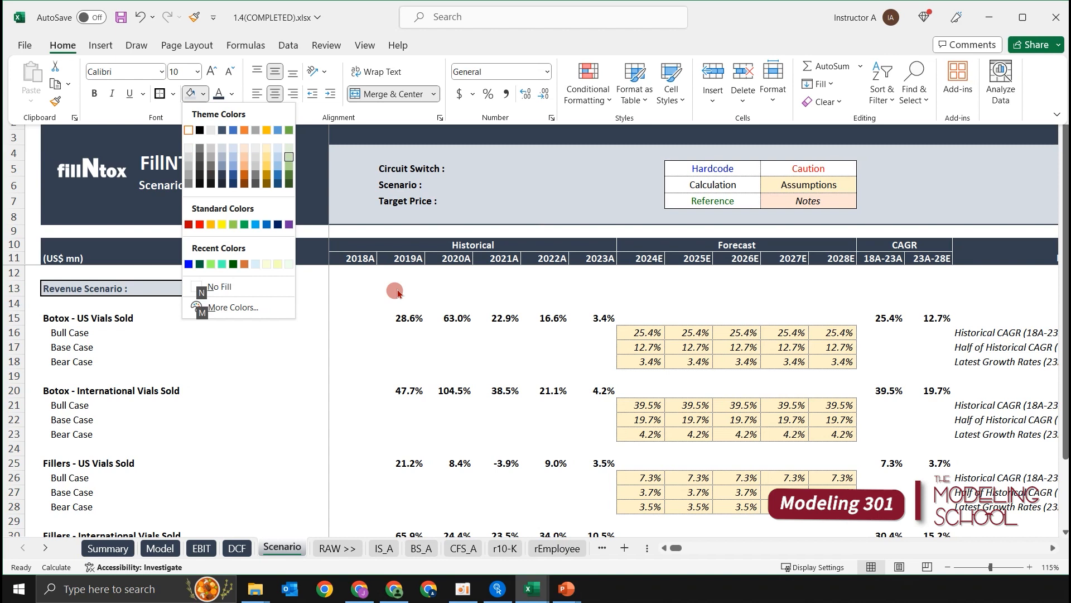
pyautogui.press('Return')
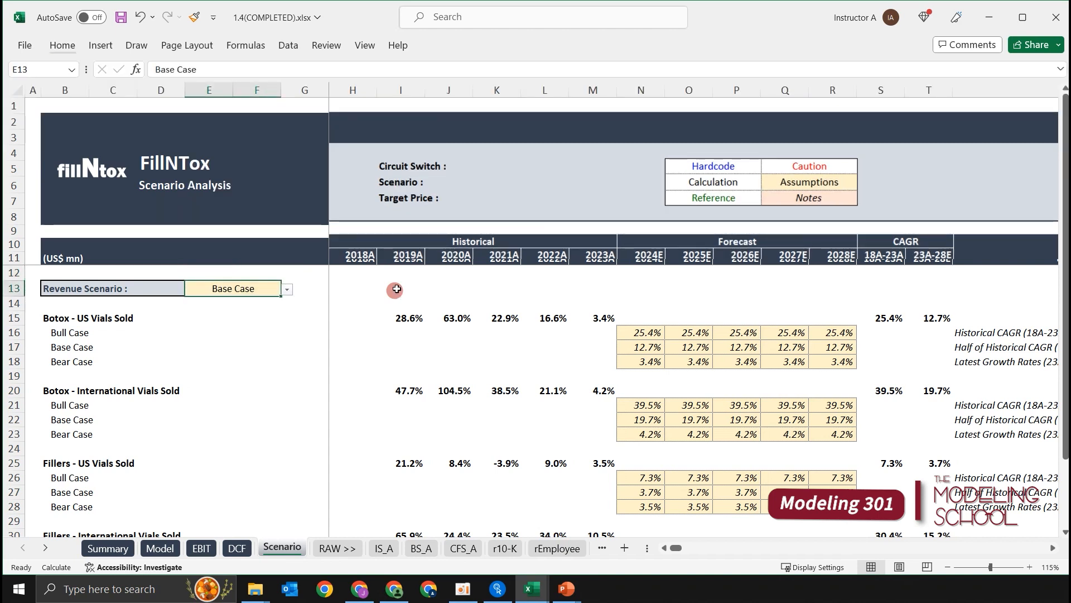
# Make the selected case text in E13 bold and red
pyautogui.scroll(-5, 476, 303)
pyautogui.scroll(5, 474, 304)
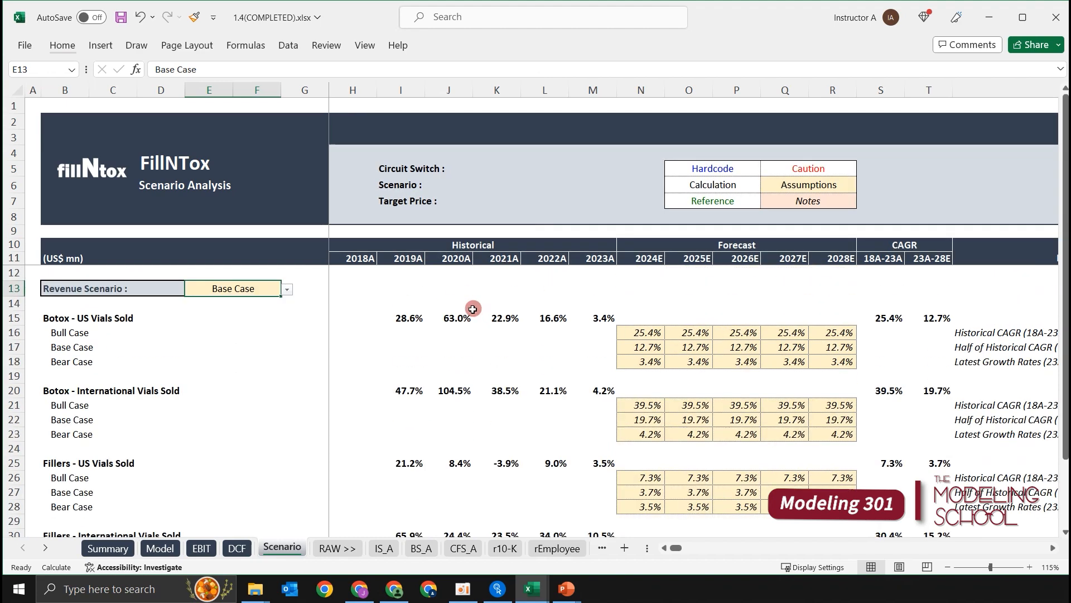
pyautogui.click(264, 339)
pyautogui.click(237, 295)
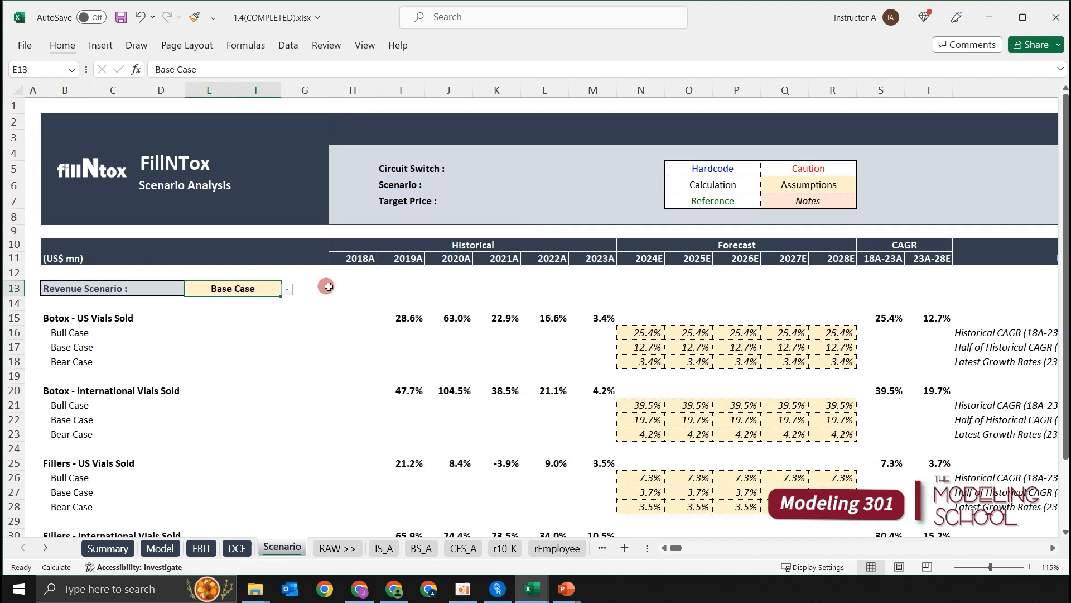
pyautogui.press('alt')
pyautogui.press('h')
pyautogui.press('f')
pyautogui.press('c')
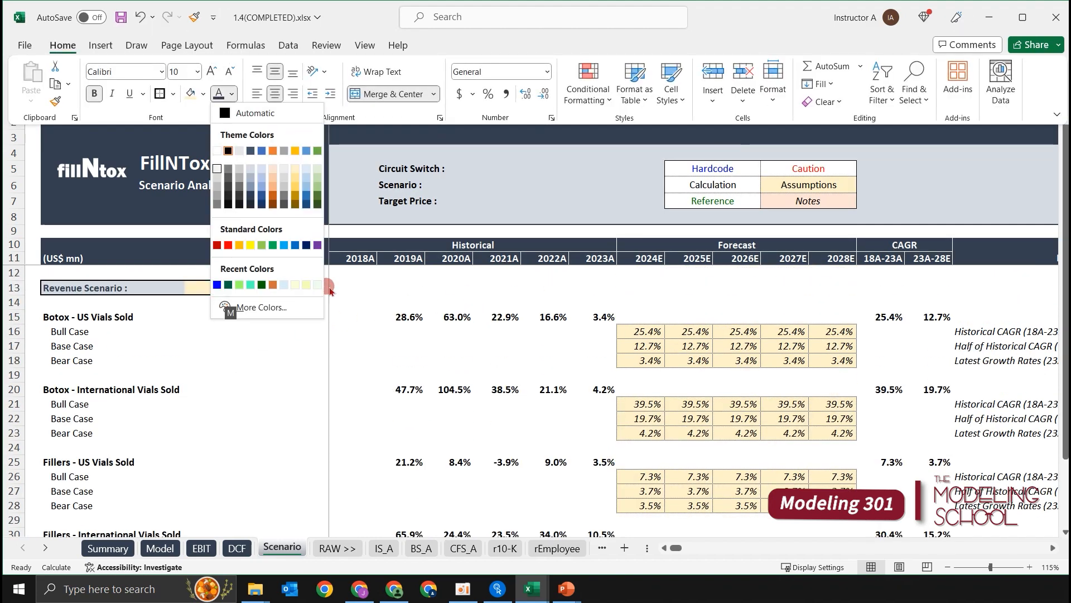
pyautogui.press('Down')
pyautogui.press('Down')
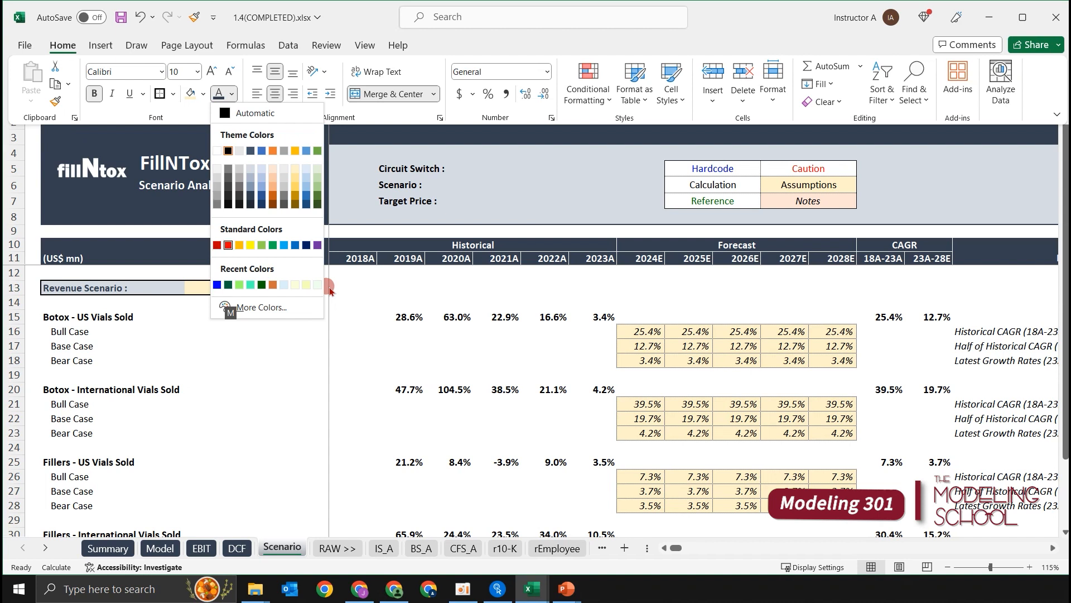
pyautogui.press('Return')
pyautogui.press('Up')
pyautogui.press('Down')
pyautogui.press('Up')
pyautogui.press('Up')
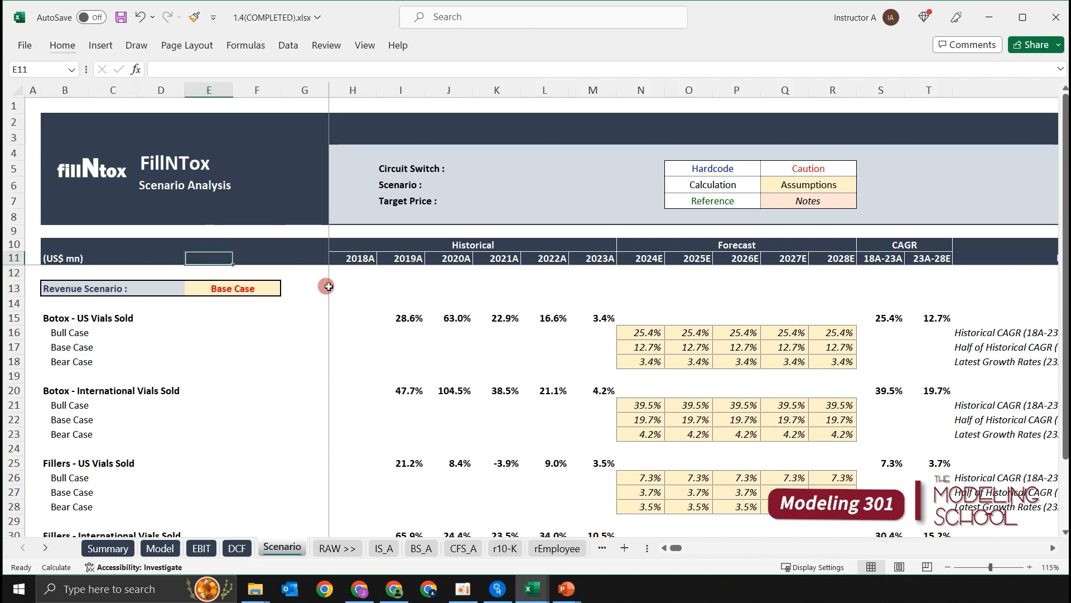
pyautogui.press('Down')
pyautogui.press('Down')
pyautogui.press('Up')
pyautogui.press('Up')
pyautogui.press('Down')
pyautogui.press('Down')
pyautogui.press('Up')
pyautogui.press('Down')
pyautogui.press('Left')
pyautogui.press('Left')
pyautogui.press('Left')
pyautogui.press('Left')
pyautogui.press('Right')
pyautogui.press('Right')
pyautogui.press('Up')
pyautogui.press('Up')
pyautogui.press('Down')
pyautogui.press('Down')
pyautogui.press('Down')
pyautogui.press('Up')
pyautogui.press('Up')
pyautogui.press('Up')
pyautogui.press('Down')
pyautogui.press('Down')
pyautogui.press('Down')
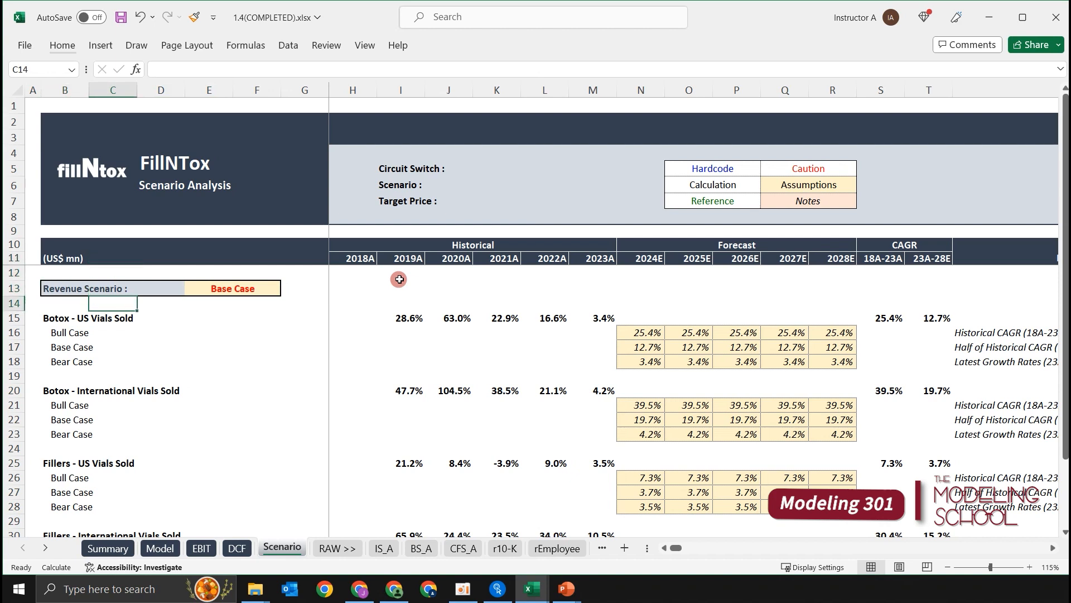
pyautogui.press('Up')
pyautogui.press('Up')
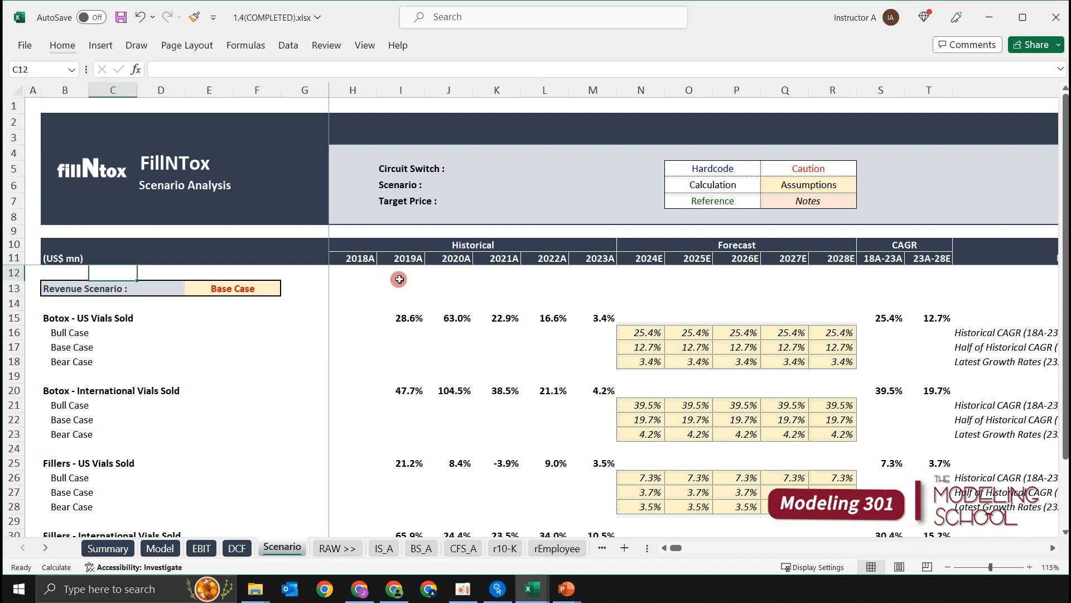
# Test the E13 scenario drop-down by switching to another case and back to Base Case
pyautogui.press('Down')
pyautogui.press('Right')
pyautogui.press('Right')
pyautogui.hotkey('alt', 'Down')
pyautogui.press('Down')
pyautogui.press('Down')
pyautogui.press('Return')
pyautogui.hotkey('alt', 'Down')
pyautogui.press('Up')
pyautogui.press('Return')
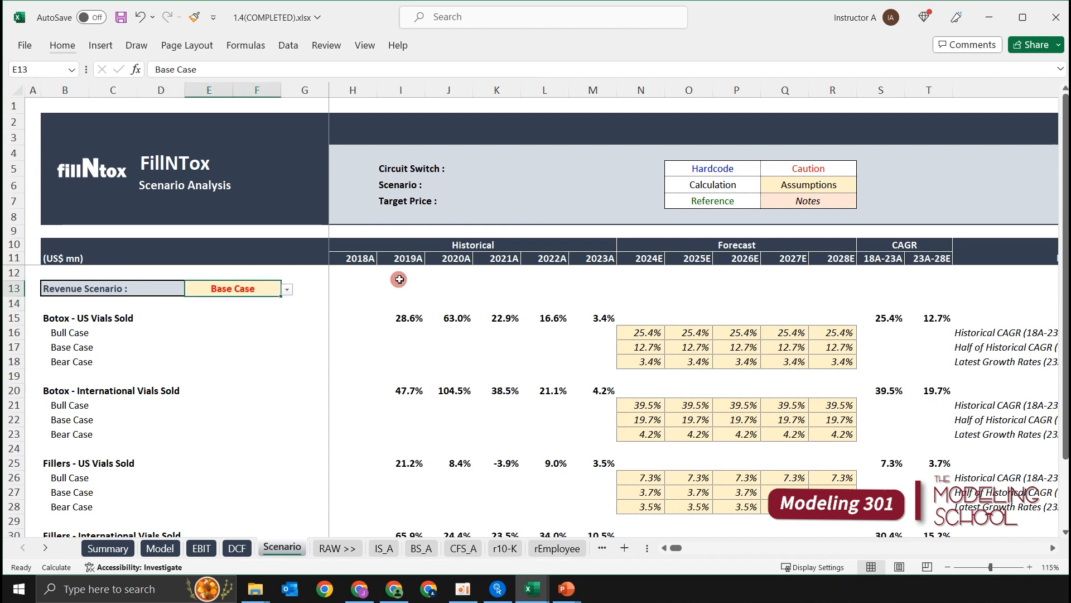
pyautogui.press('Down')
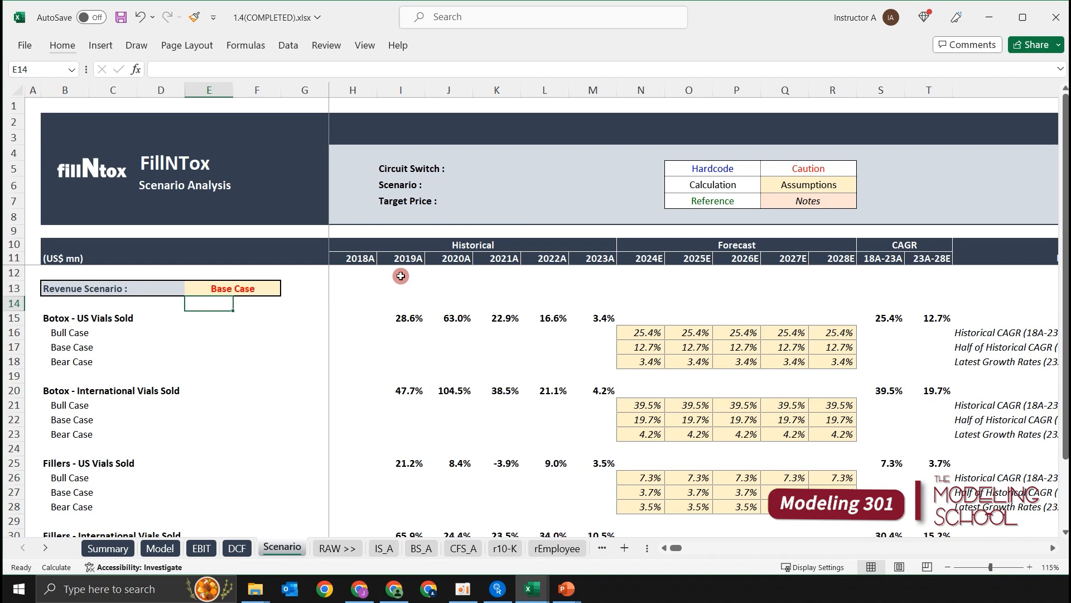
# Review the E13 scenario selector against the empty 2024E-2028E growth cells in the Botox US and International Vials Sold rows
pyautogui.click(229, 295)
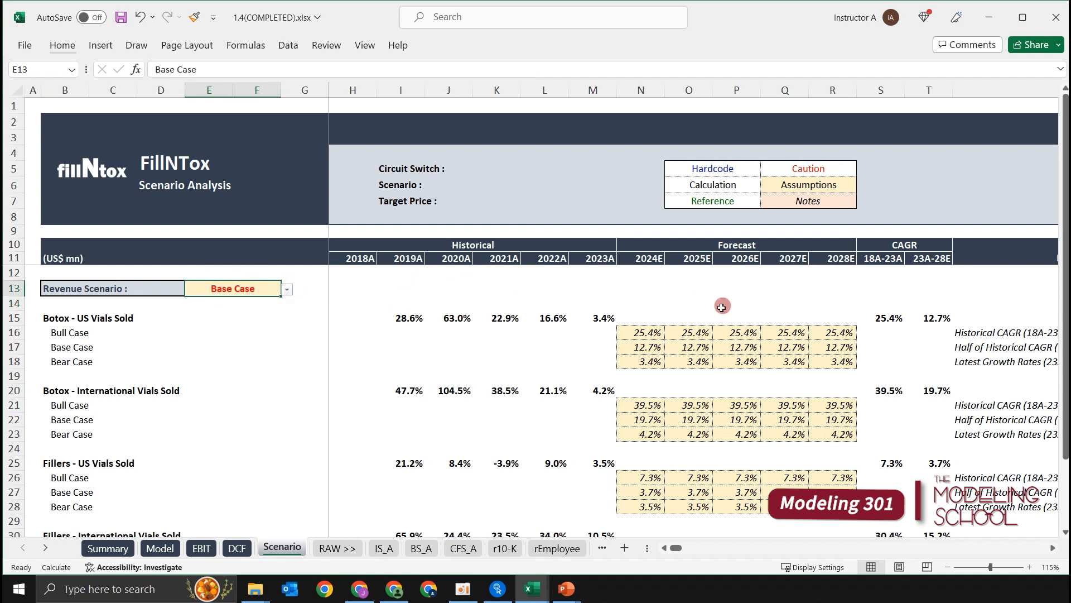
pyautogui.moveTo(648, 321); pyautogui.dragTo(666, 320)
pyautogui.hotkey('shift', 'Right')
pyautogui.hotkey('shift', 'Right')
pyautogui.hotkey('shift', 'Right')
pyautogui.hotkey('shift', 'Right')
pyautogui.hotkey('shift', 'Left')
pyautogui.press('Down')
pyautogui.press('Down')
pyautogui.press('Down')
pyautogui.press('Down')
pyautogui.press('Down')
pyautogui.hotkey('shift', 'Right')
pyautogui.hotkey('shift', 'Right')
pyautogui.hotkey('shift', 'Right')
pyautogui.hotkey('shift', 'Right')
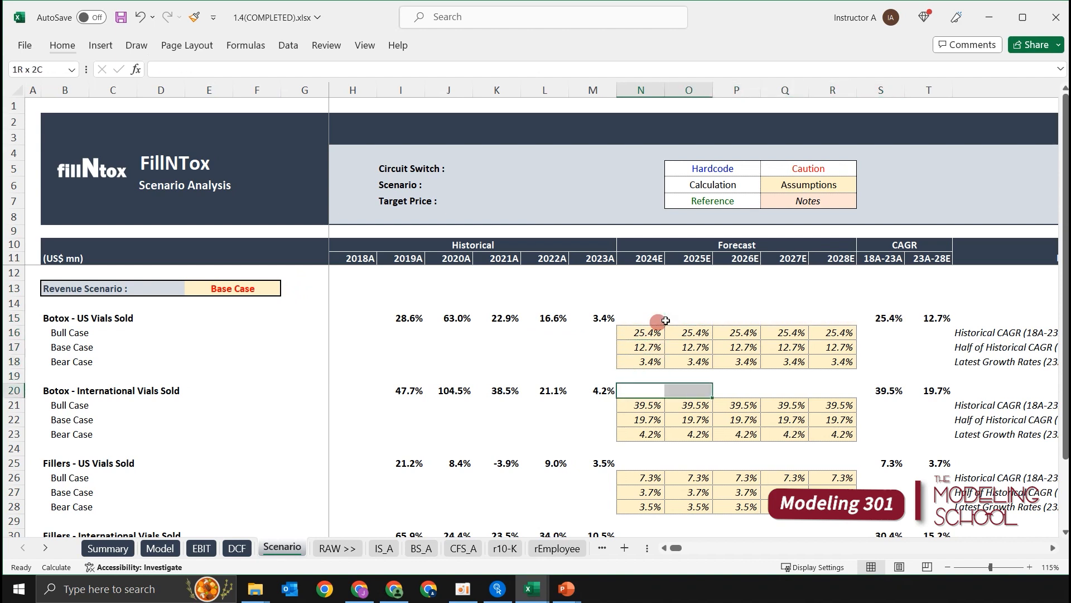
pyautogui.press('Up')
pyautogui.press('Up')
pyautogui.press('Up')
pyautogui.press('Up')
pyautogui.press('Up')
pyautogui.press('Up')
pyautogui.press('Up')
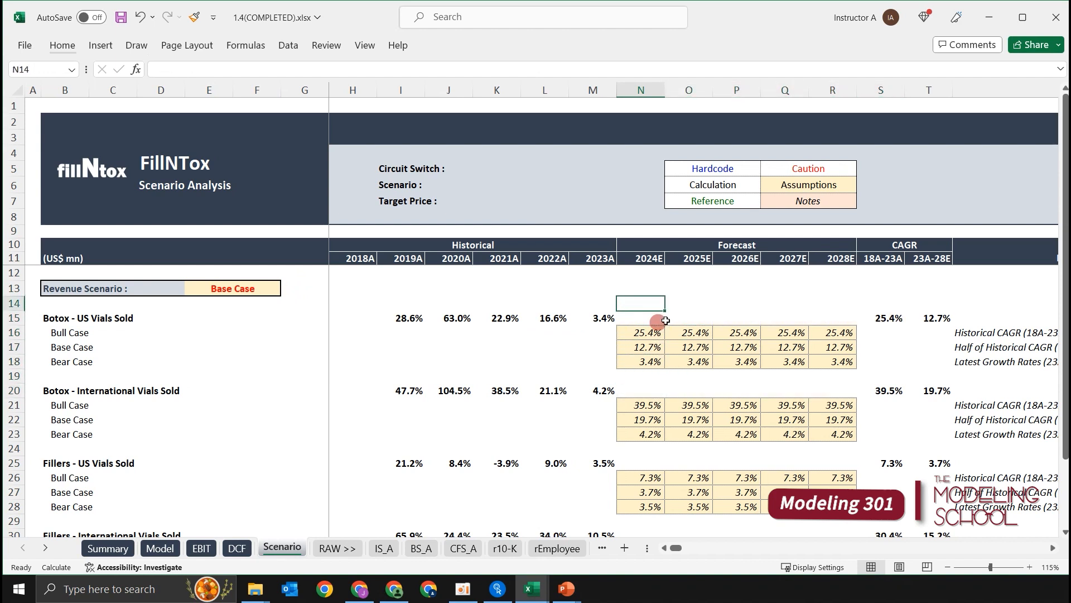
pyautogui.hotkey('ctrl', 'Left')
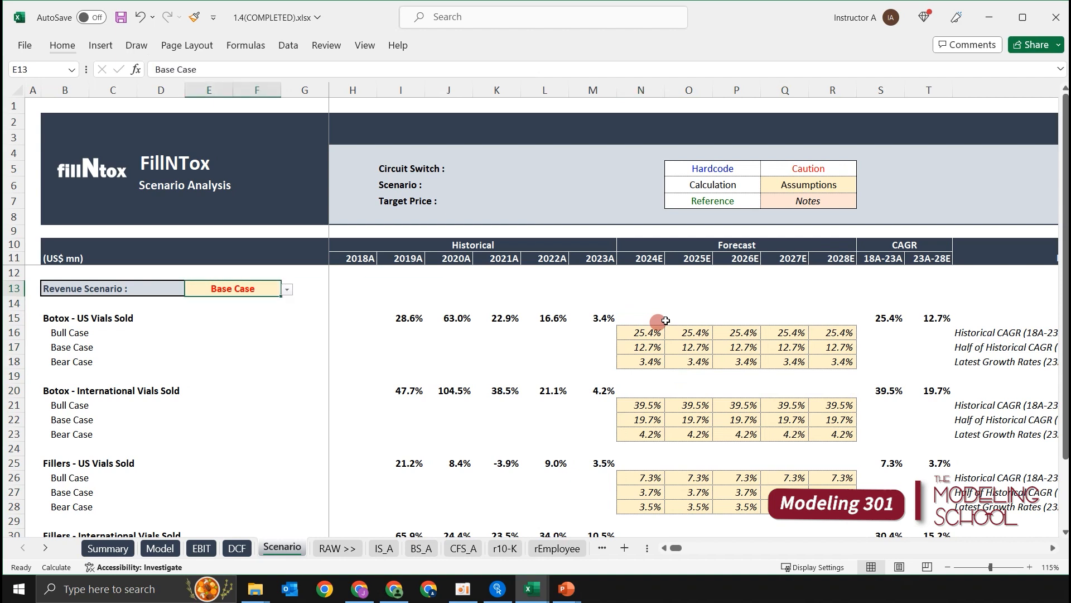
pyautogui.press('Down')
pyautogui.press('Up')
pyautogui.press('Right')
pyautogui.press('Right')
pyautogui.press('Left')
pyautogui.press('Left')
pyautogui.press('Left')
pyautogui.press('Left')
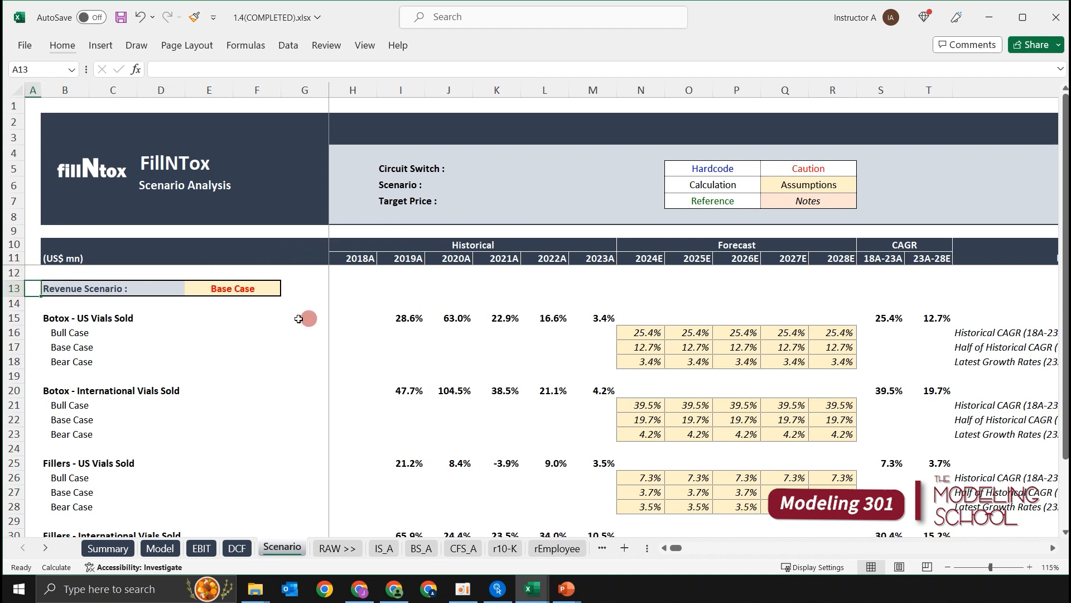
# Test the E13 scenario drop-down by choosing Bull Case, Base Case, Bear Case and Bull Case again
pyautogui.click(258, 287)
pyautogui.click(285, 290)
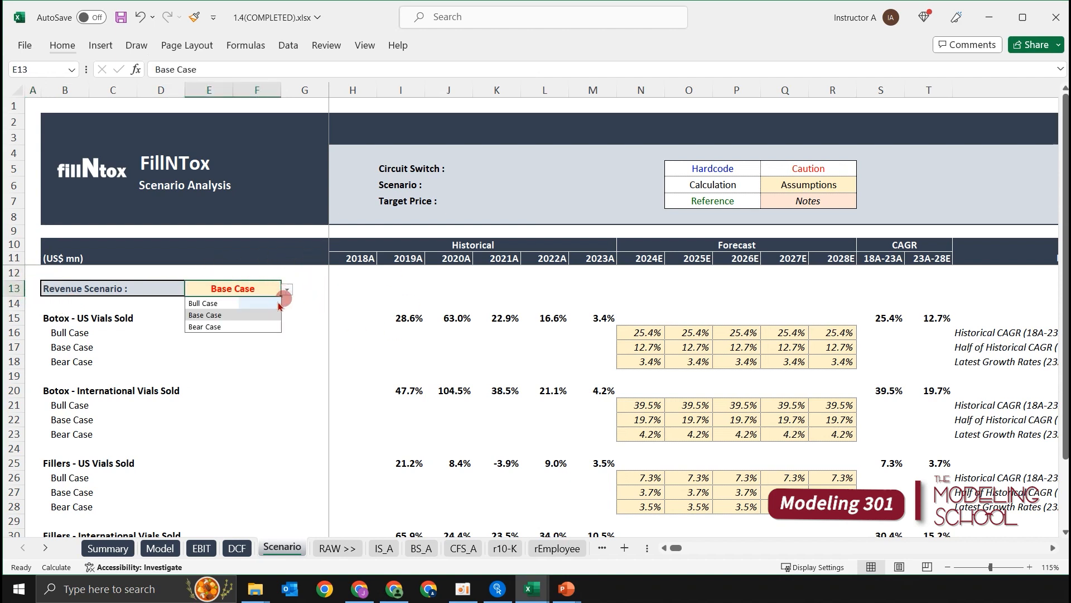
pyautogui.click(279, 303)
pyautogui.click(285, 289)
pyautogui.click(279, 315)
pyautogui.click(288, 289)
pyautogui.click(268, 326)
pyautogui.click(286, 290)
pyautogui.click(269, 302)
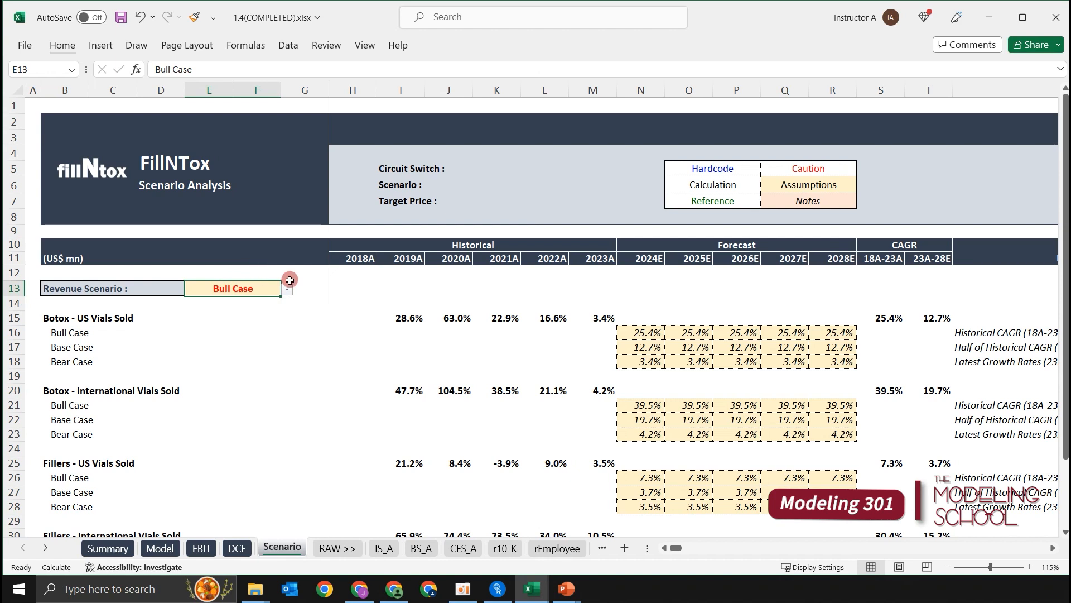
# Switch the revenue scenario in E13 to Base Case, Bear Case and Base Case again, finishing on Bull Case
pyautogui.click(287, 289)
pyautogui.click(238, 315)
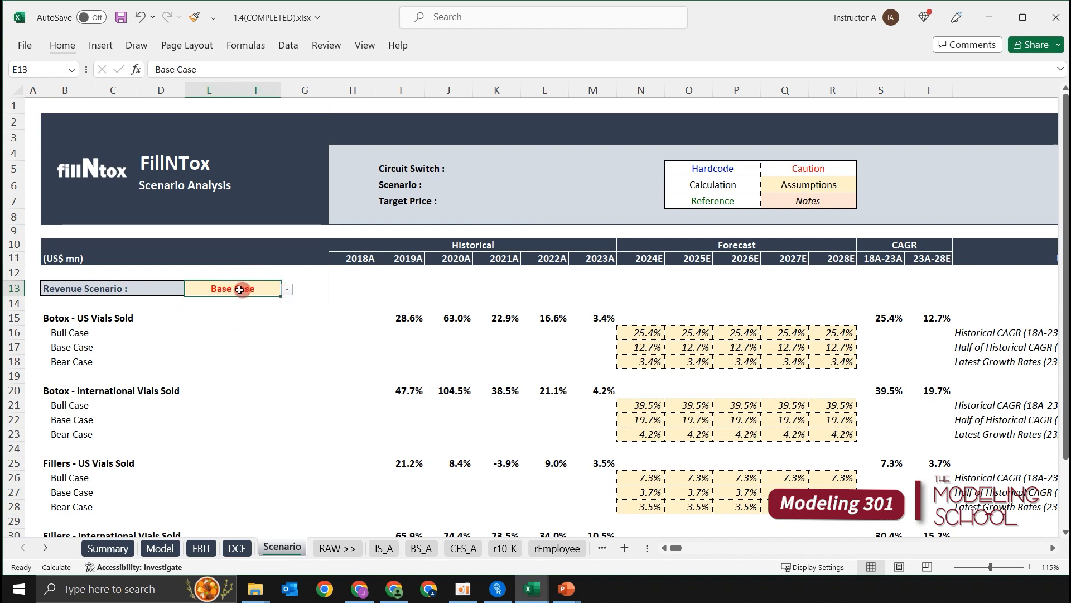
pyautogui.click(287, 290)
pyautogui.click(237, 326)
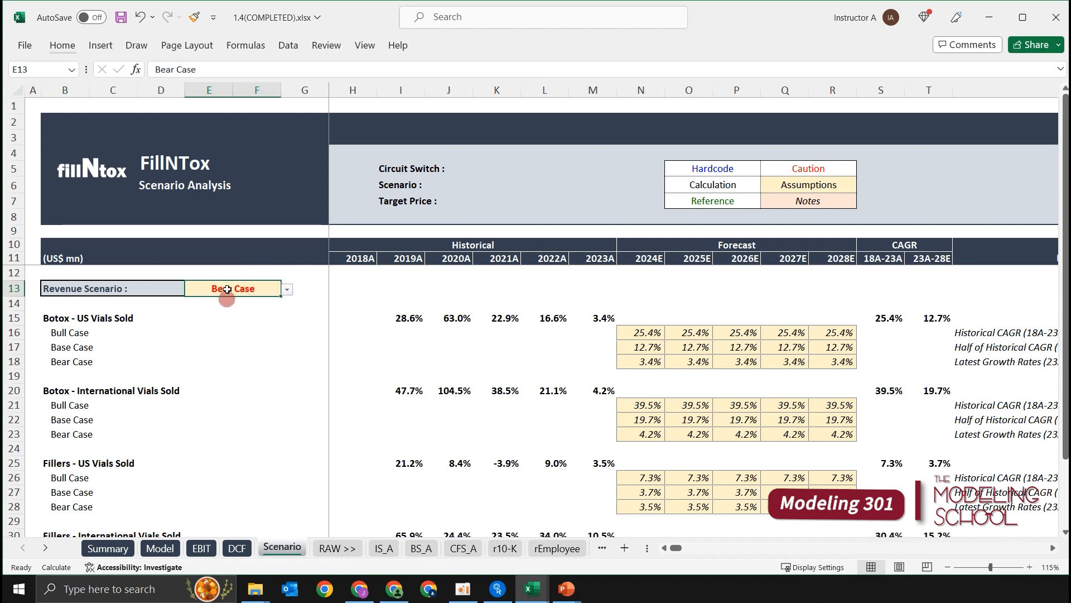
pyautogui.click(287, 289)
pyautogui.click(238, 314)
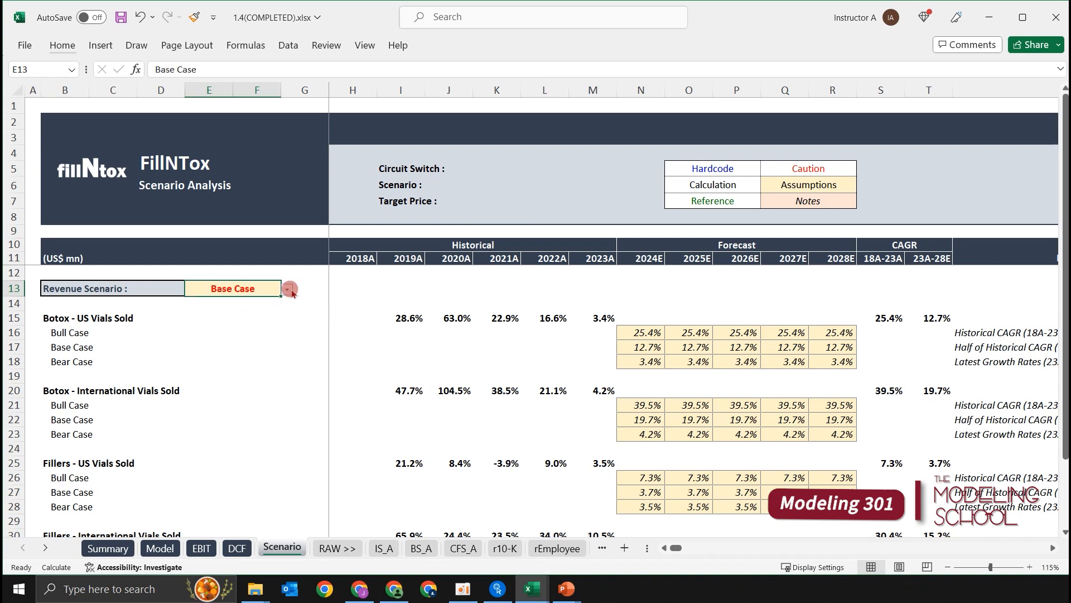
pyautogui.click(285, 294)
pyautogui.click(273, 289)
pyautogui.click(291, 290)
pyautogui.click(267, 300)
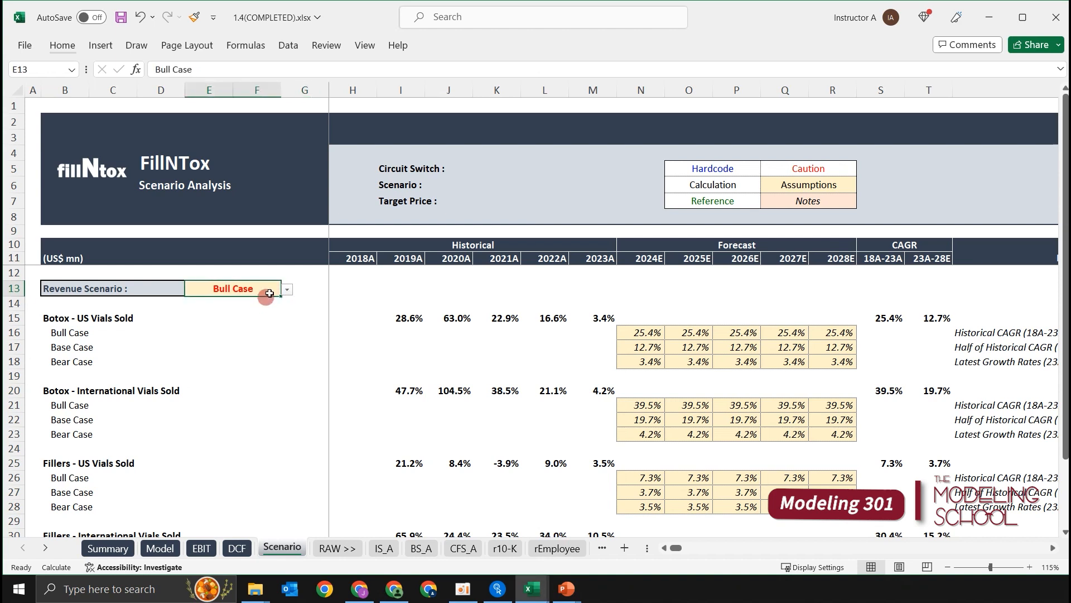
# Begin an IF formula in A13 that returns 1 when E13 equals "Bull Case"
pyautogui.click(33, 292)
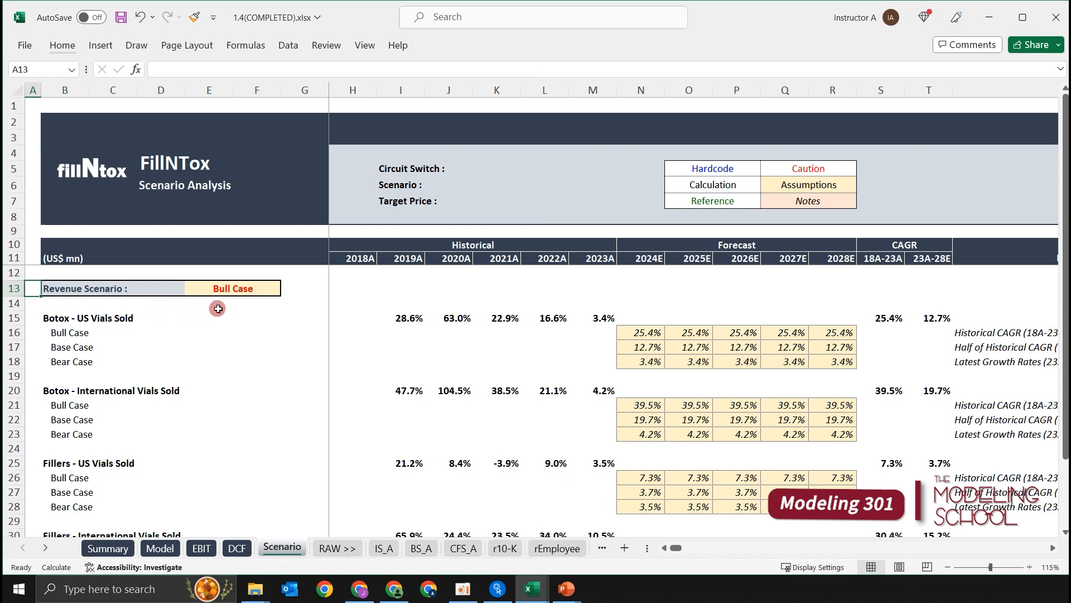
pyautogui.write('=')
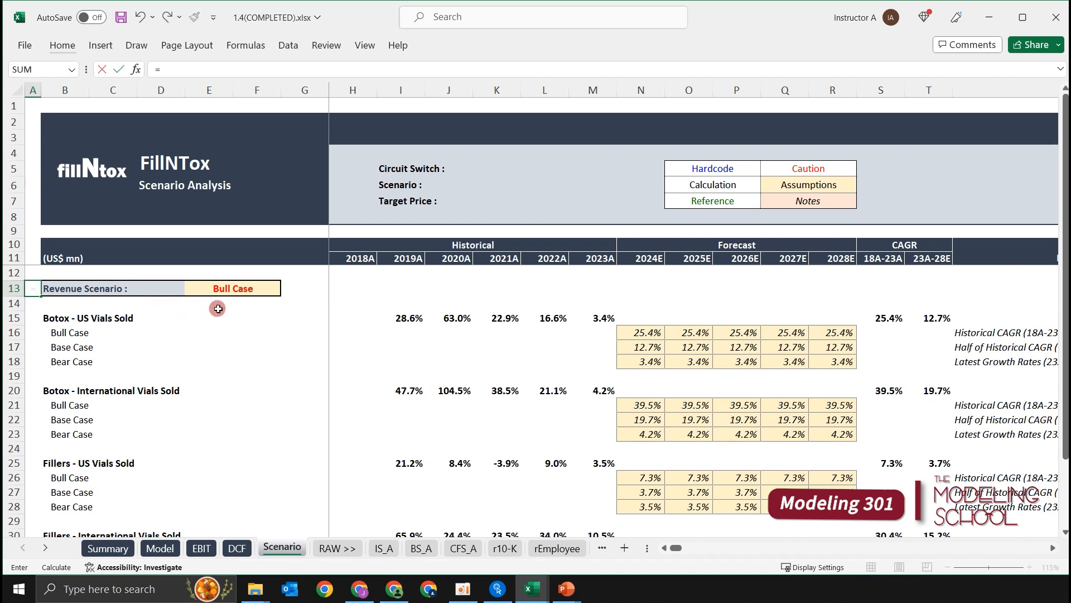
pyautogui.press('Escape')
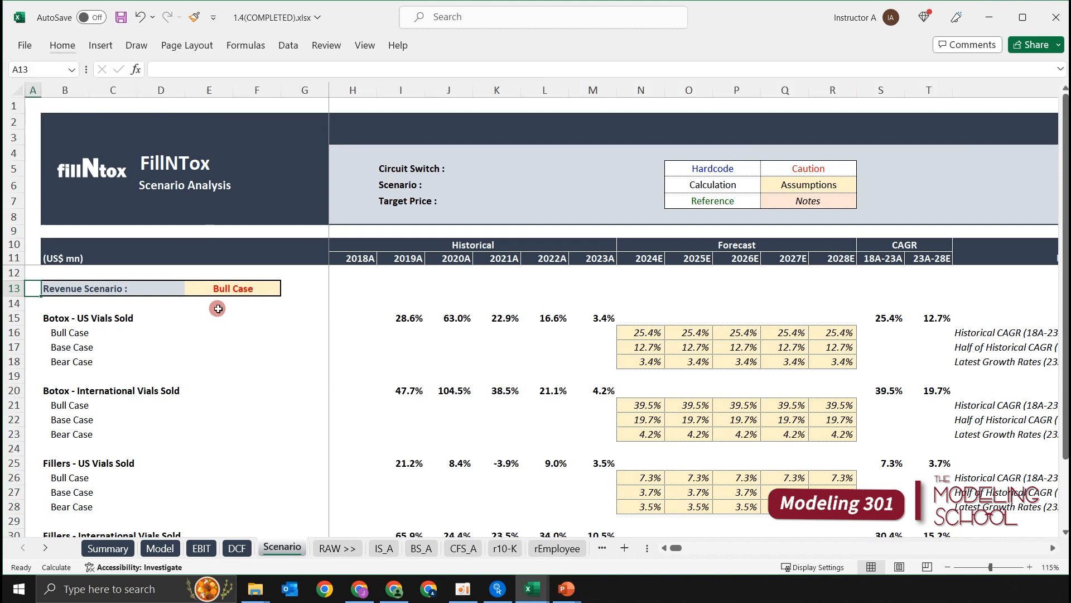
pyautogui.write('=IF(')
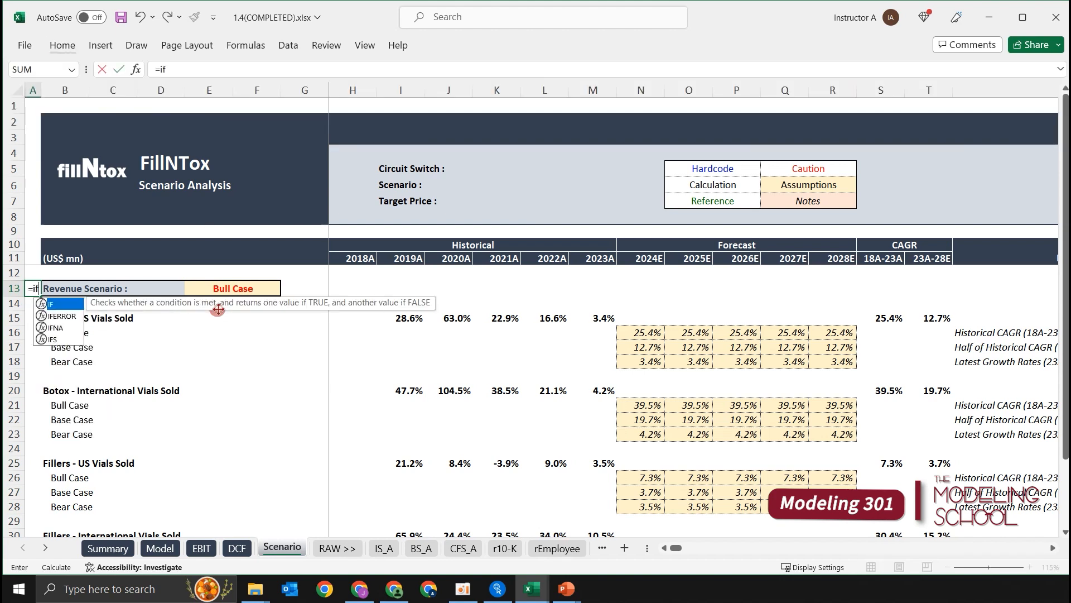
pyautogui.press('Right')
pyautogui.press('Right')
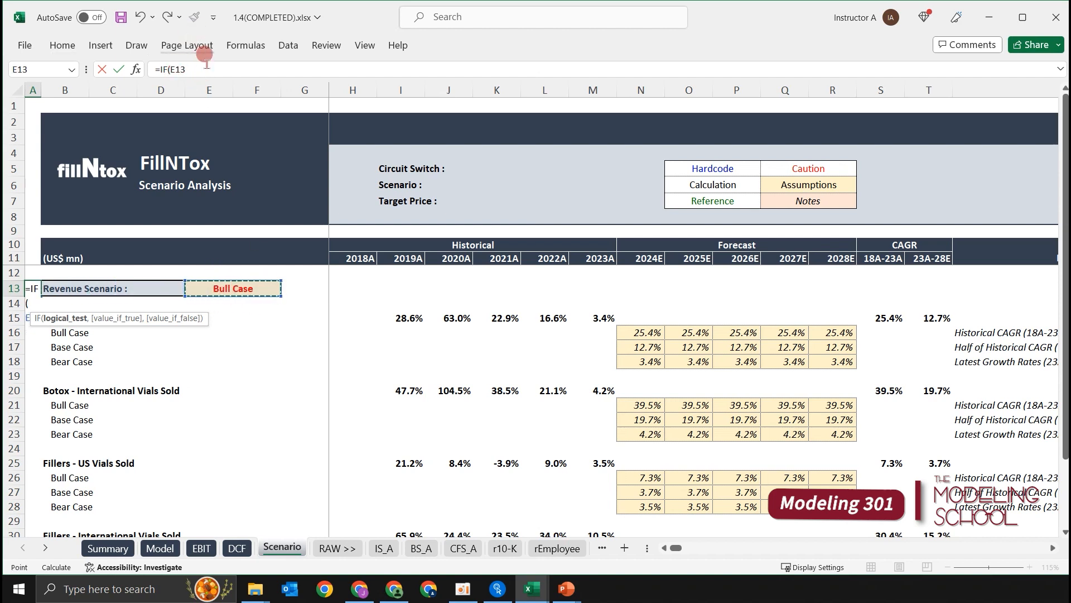
pyautogui.write('=')
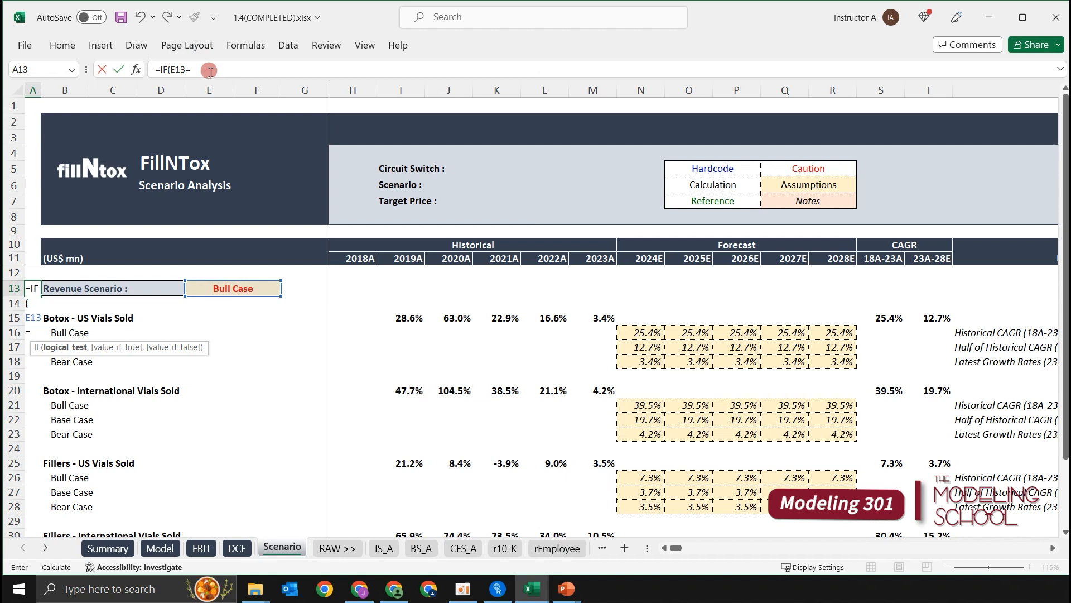
pyautogui.write('"B')
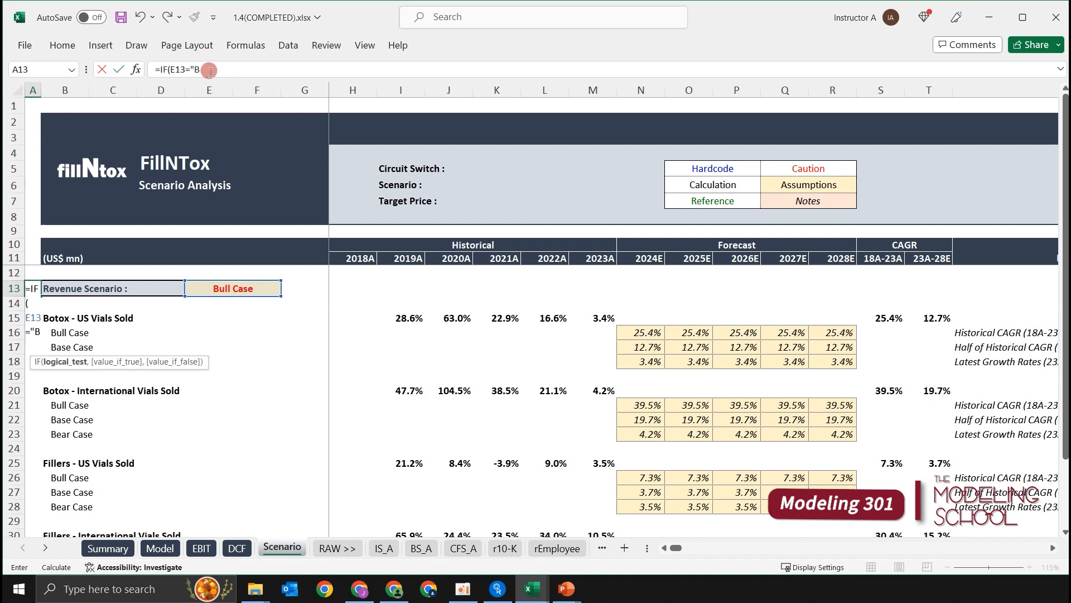
pyautogui.write('ull Case')
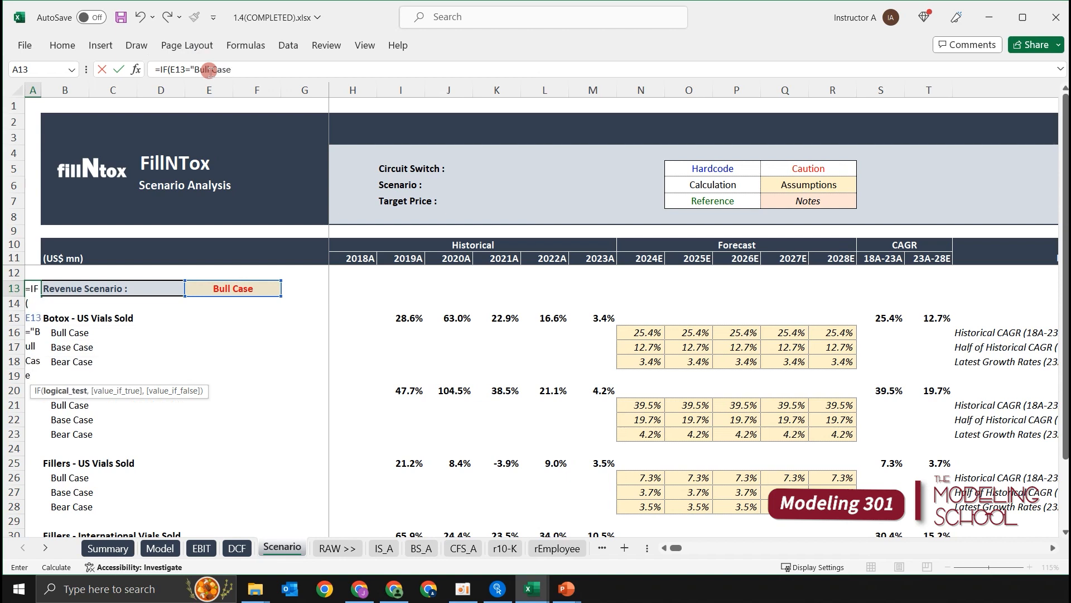
pyautogui.write('",')
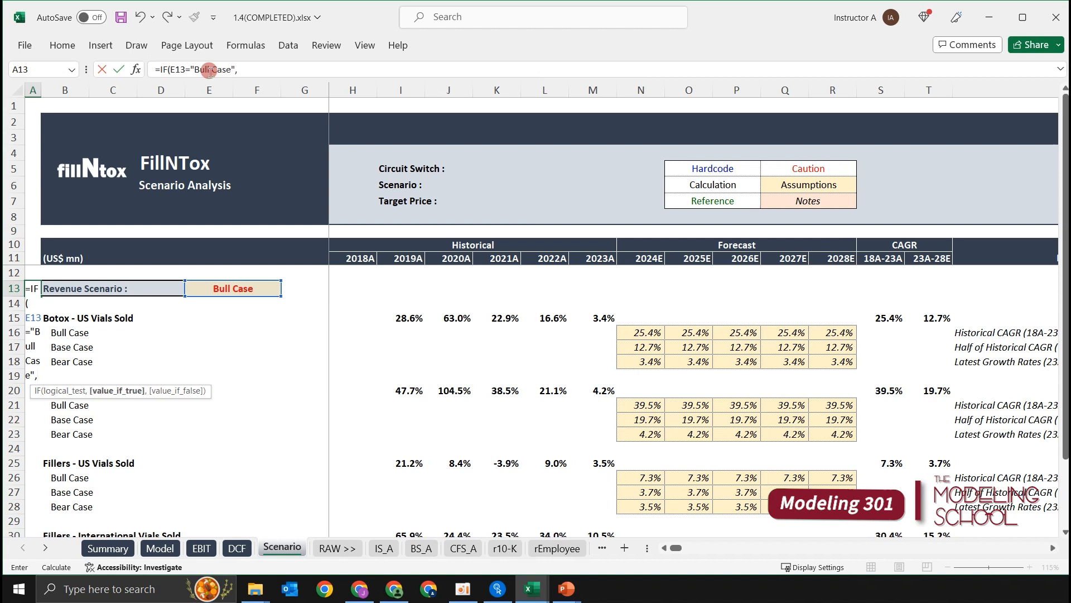
pyautogui.click(255, 71)
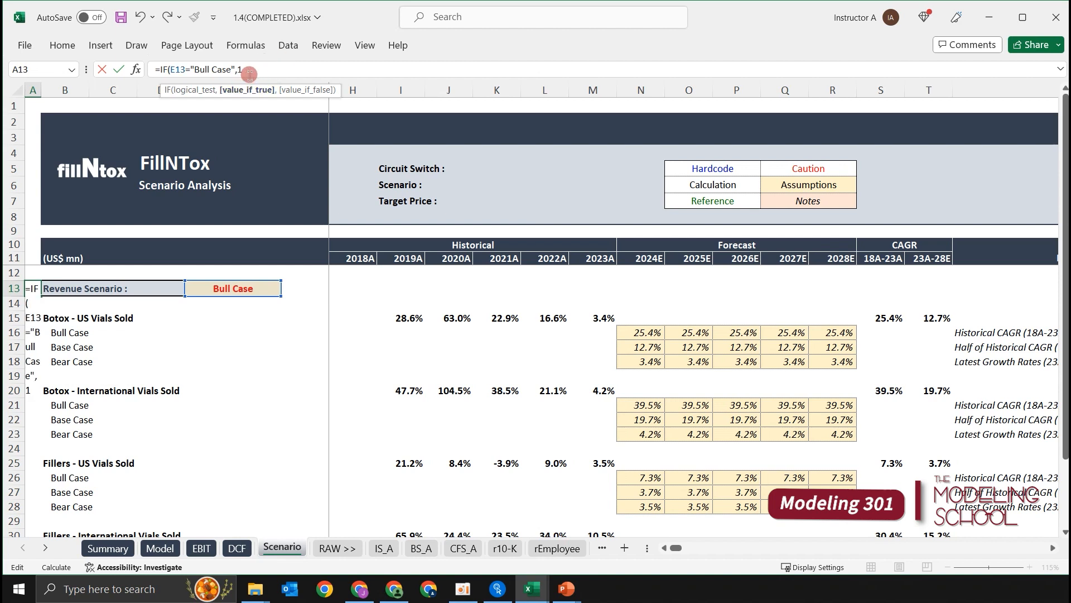
pyautogui.write(',')
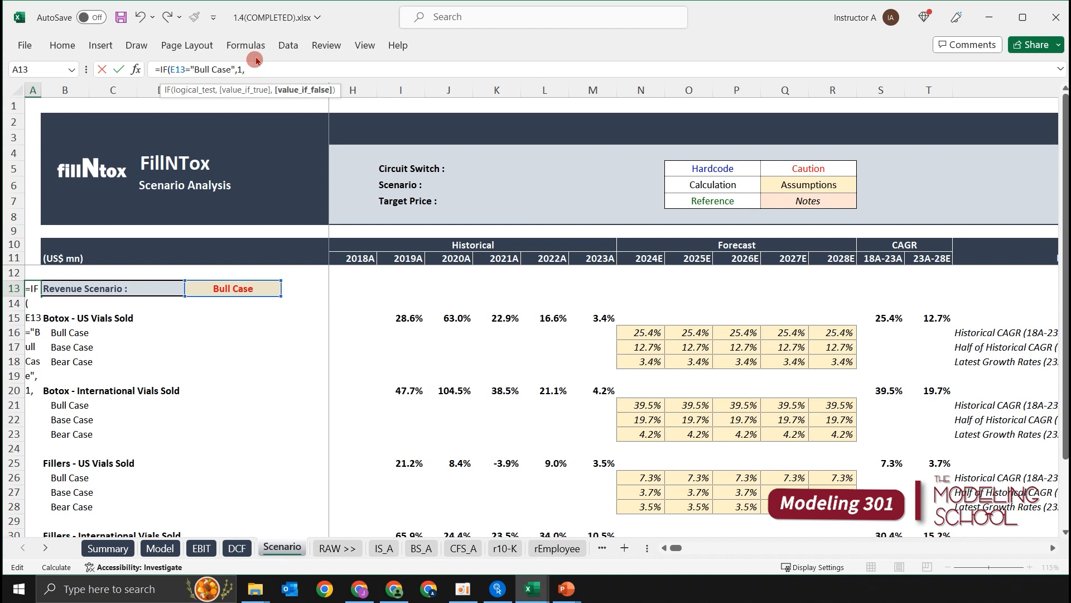
# Complete the A13 formula with a nested IF returning 2 when E13 equals "Base Case" and 3 otherwise
pyautogui.write('IF(')
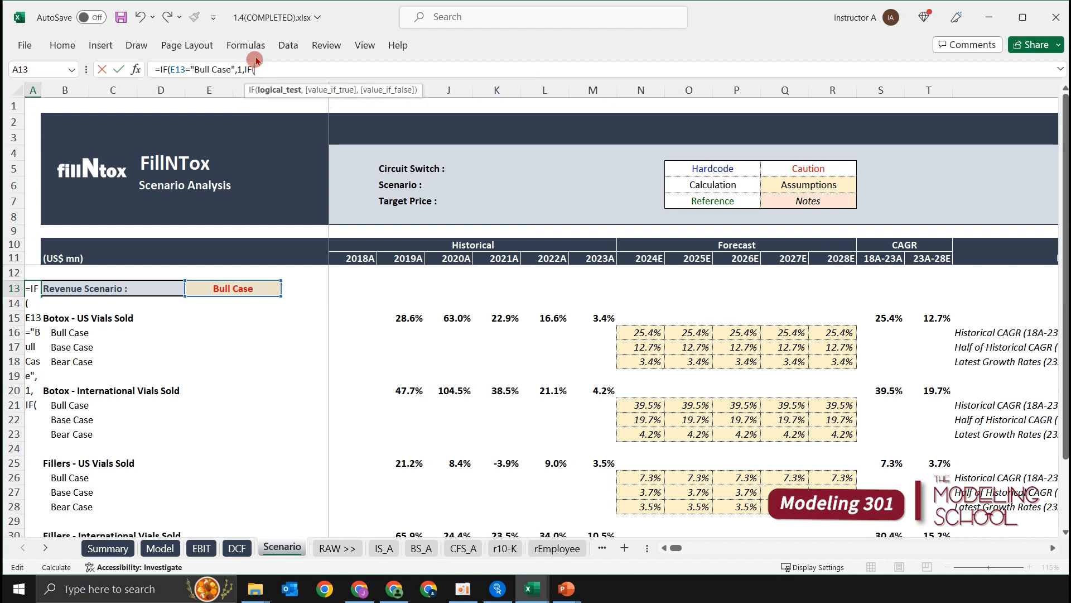
pyautogui.click(236, 286)
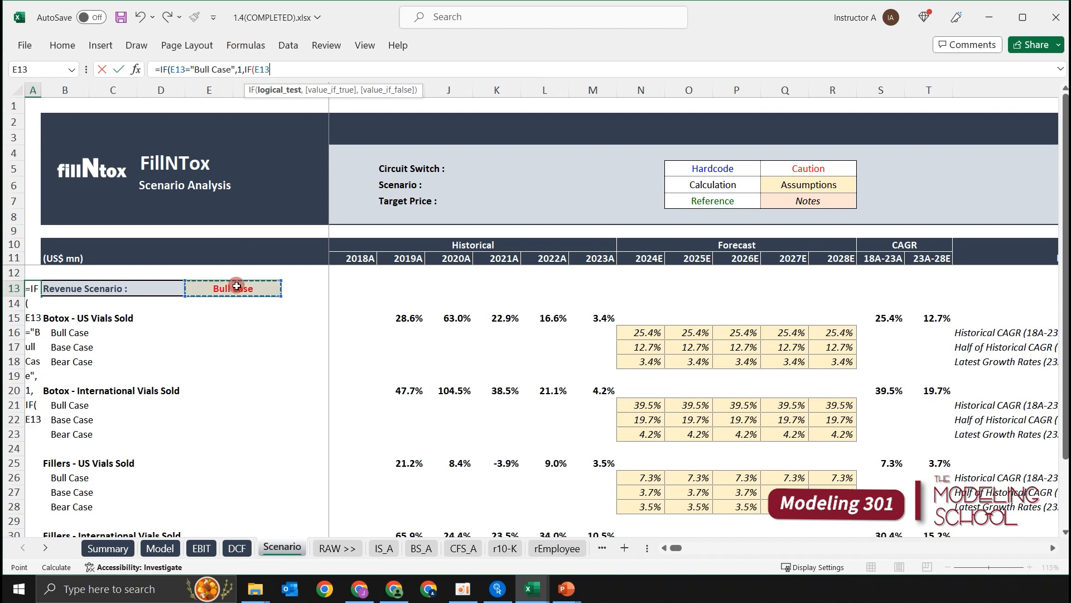
pyautogui.write('="Base Ce')
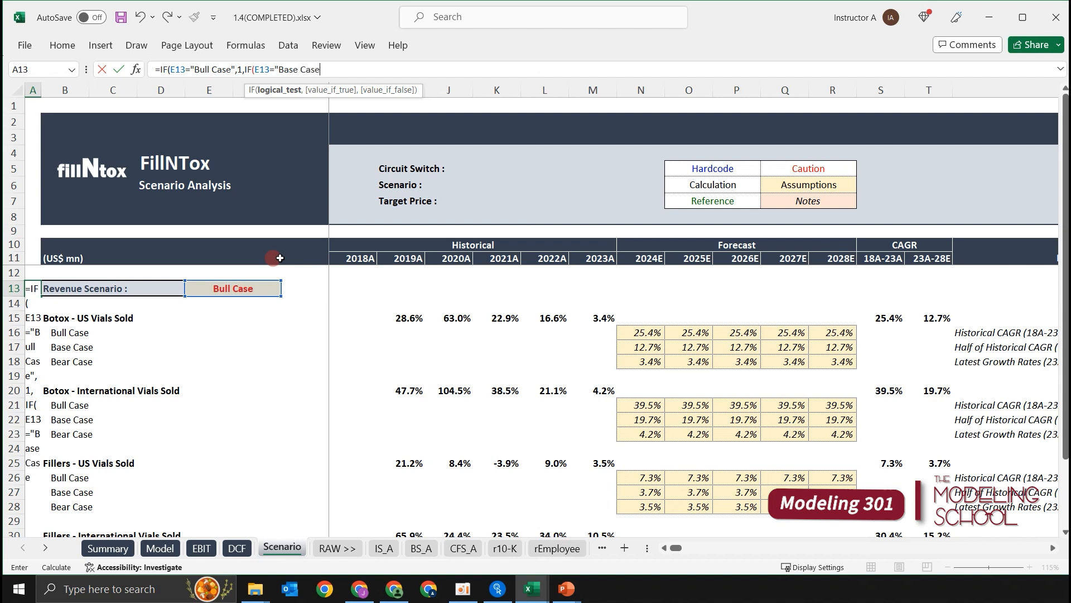
pyautogui.write('se",')
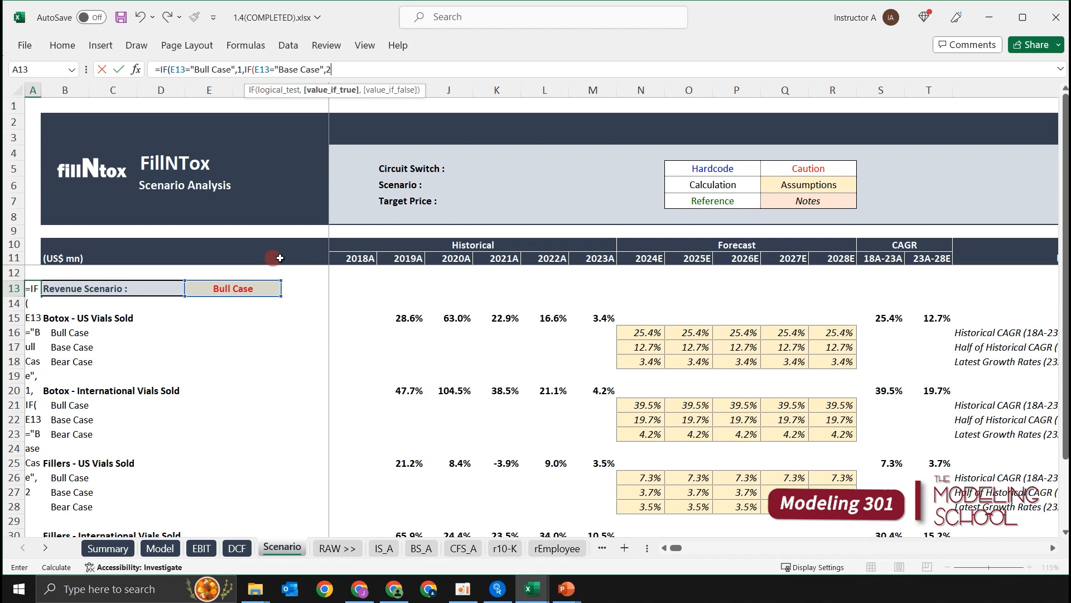
pyautogui.write('2,3')
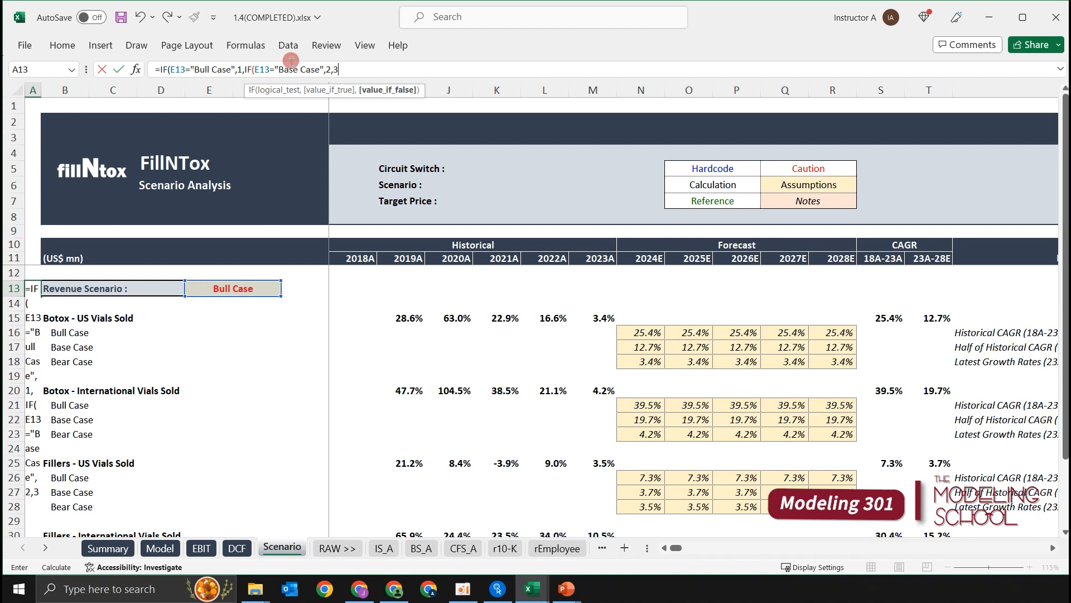
pyautogui.write(')')
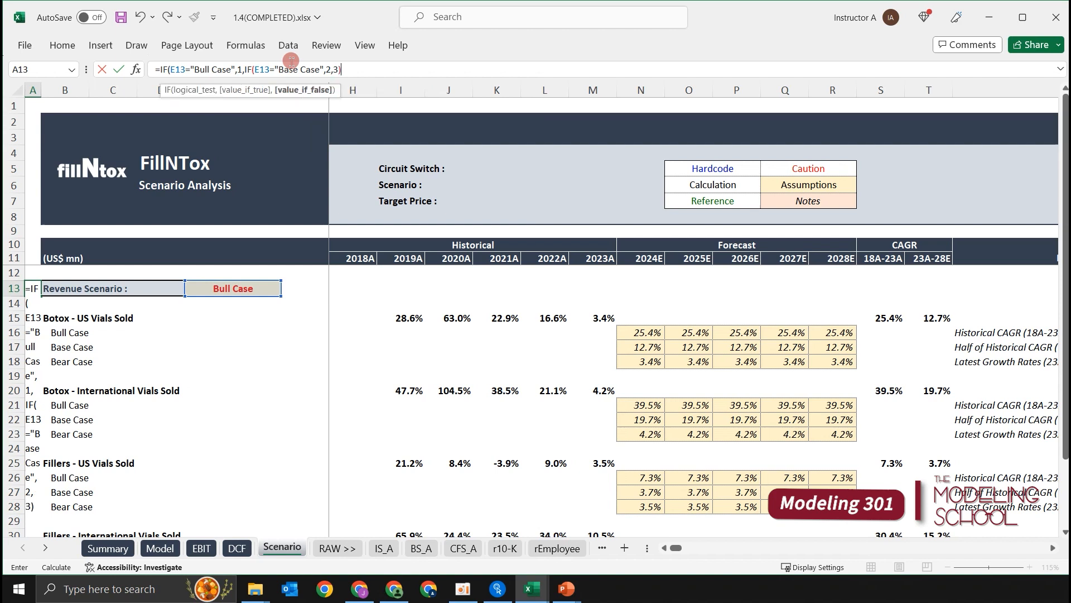
pyautogui.write(')')
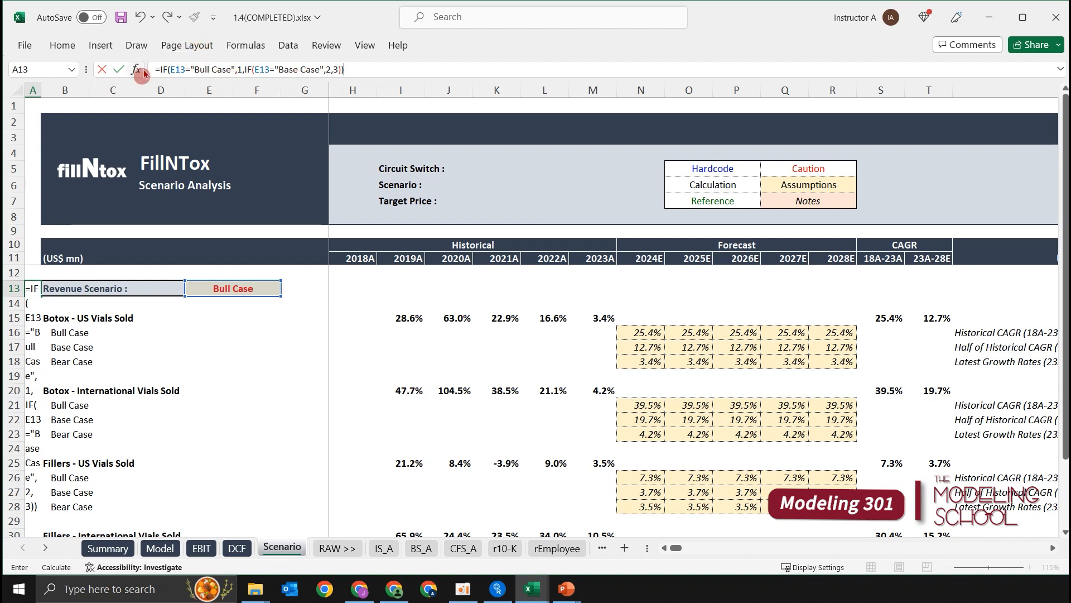
pyautogui.press('Return')
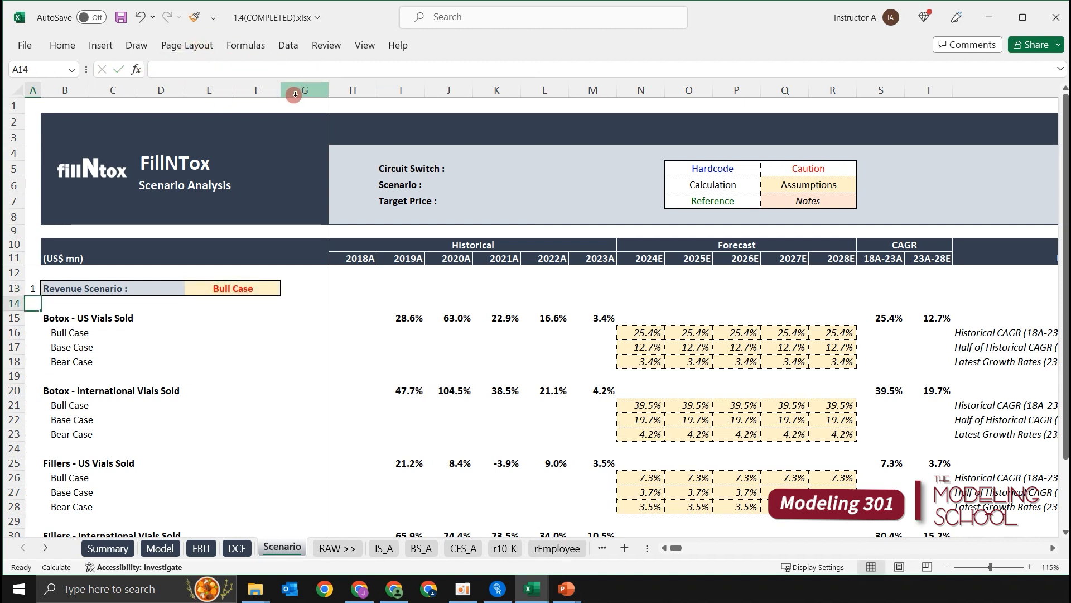
# Reselect Bull Case and switch to Base Case in E13 to check the scenario number in A13
pyautogui.press('Up')
pyautogui.press('Right')
pyautogui.press('Right')
pyautogui.hotkey('alt', 'Down')
pyautogui.press('Down')
pyautogui.press('Up')
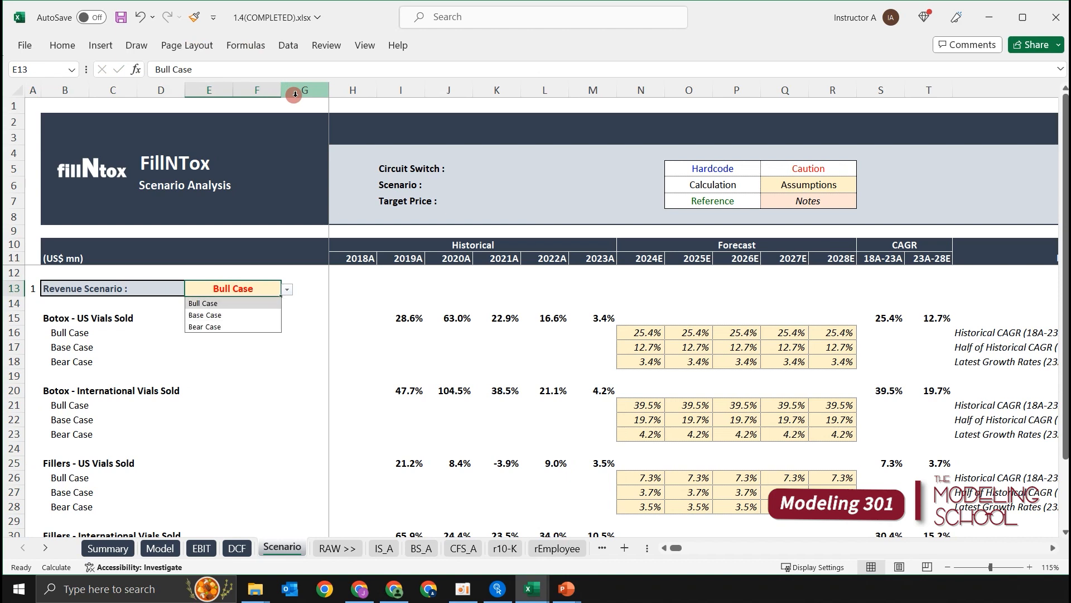
pyautogui.press('Return')
pyautogui.press('Home')
pyautogui.press('Right')
pyautogui.press('Right')
pyautogui.hotkey('alt', 'Down')
pyautogui.press('Down')
pyautogui.press('Return')
# Switch the revenue scenario in E13 to Bear Case and check the scenario number in A13
pyautogui.press('Home')
pyautogui.press('Right')
pyautogui.press('Right')
pyautogui.hotkey('alt', 'Down')
pyautogui.press('Down')
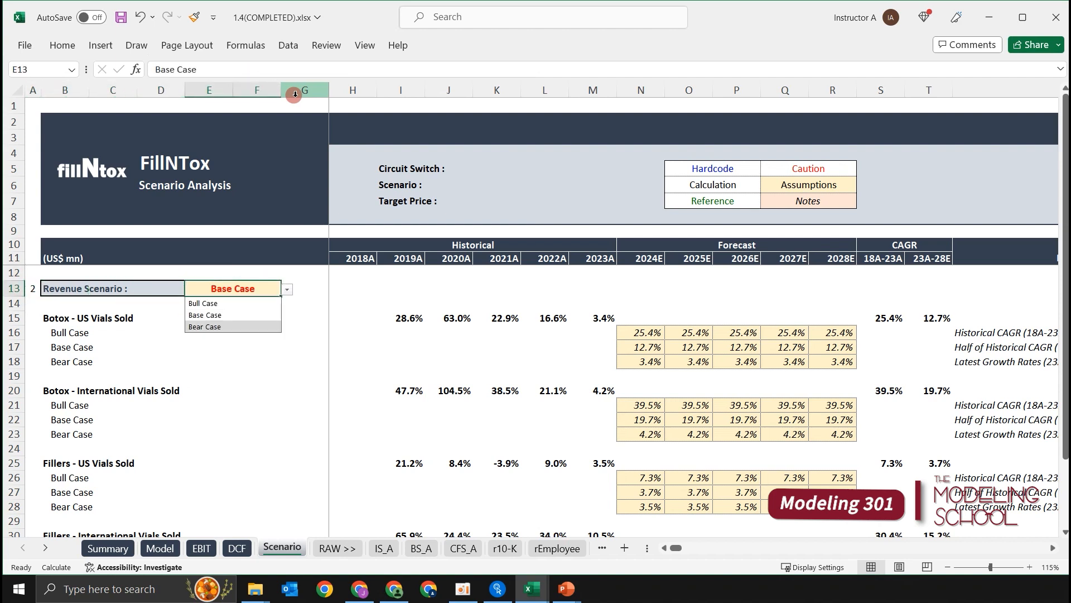
pyautogui.press('Return')
pyautogui.press('Left')
pyautogui.press('Left')
pyautogui.press('Left')
pyautogui.press('Left')
# Set the revenue scenario in E13 back to Base Case and check the number in A13
pyautogui.press('Right')
pyautogui.press('Right')
pyautogui.press('Right')
pyautogui.hotkey('alt', 'Down')
pyautogui.press('Up')
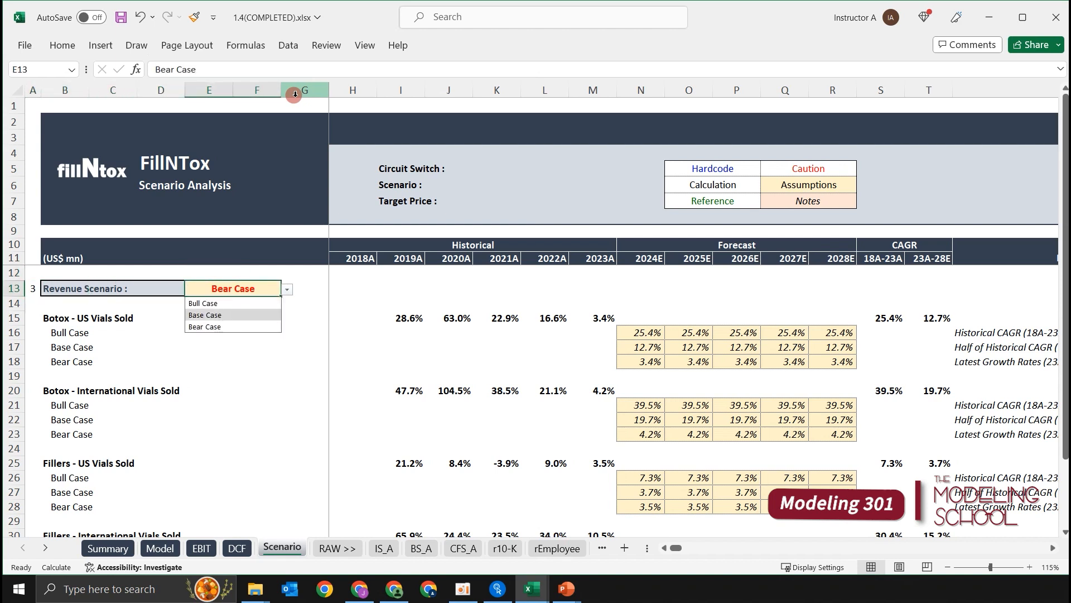
pyautogui.press('Return')
pyautogui.press('Left')
pyautogui.press('Left')
pyautogui.press('Left')
pyautogui.press('Right')
pyautogui.press('Right')
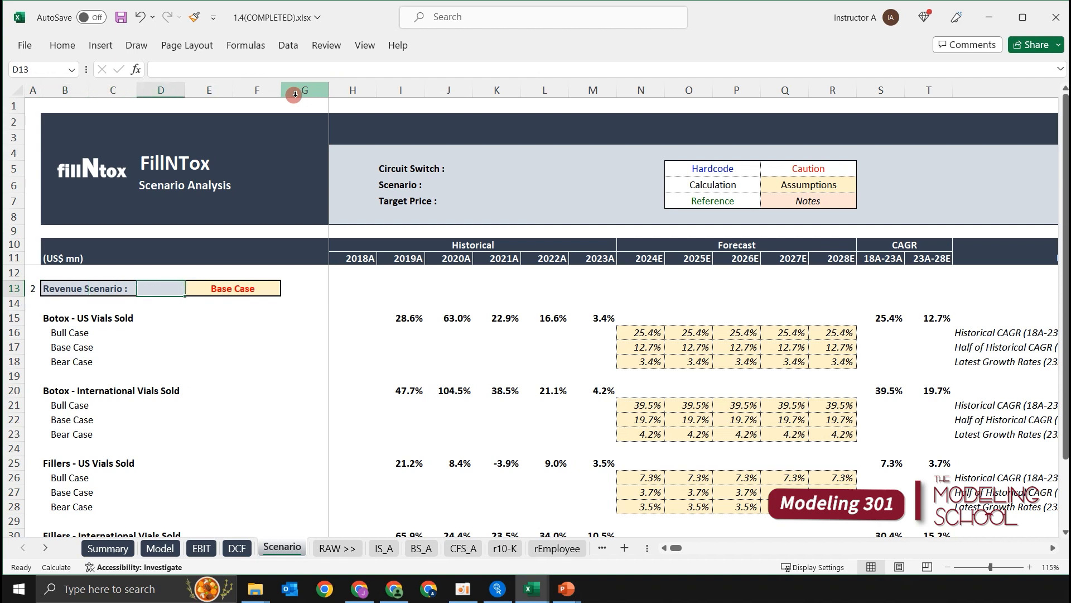
pyautogui.press('Right')
pyautogui.press('Right')
pyautogui.press('Right')
pyautogui.press('Right')
pyautogui.press('Left')
pyautogui.press('Left')
pyautogui.press('Left')
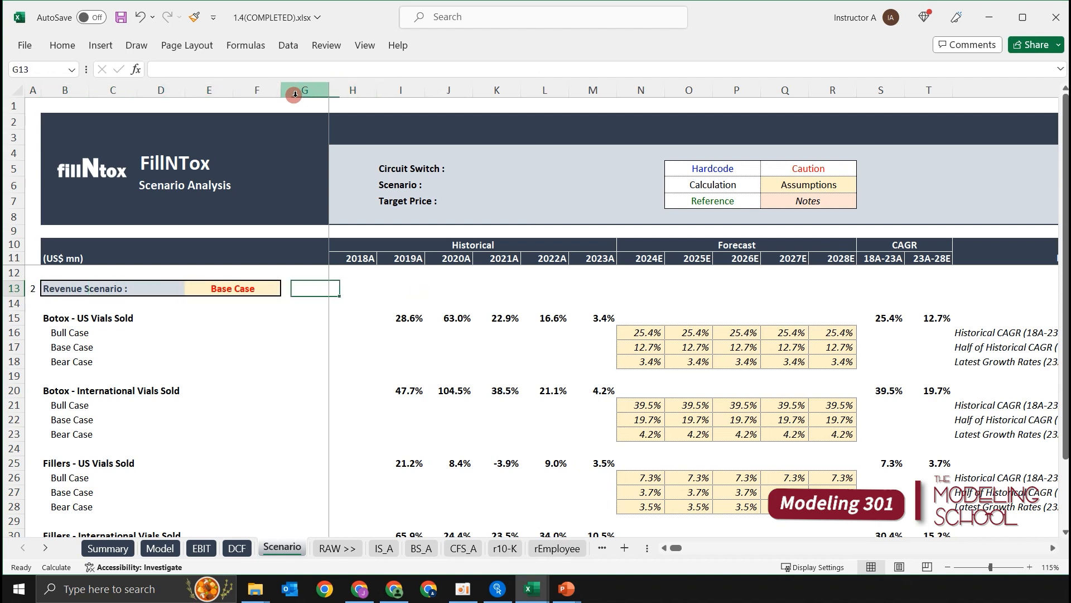
# Examine the 2024E to 2028E forecast cells N15:R15 in the Botox - US Vials Sold row
pyautogui.press('Right')
pyautogui.press('Right')
pyautogui.press('Right')
pyautogui.press('Right')
pyautogui.press('Down')
pyautogui.press('Down')
pyautogui.press('Right')
pyautogui.press('Right')
pyautogui.press('Right')
pyautogui.press('Right')
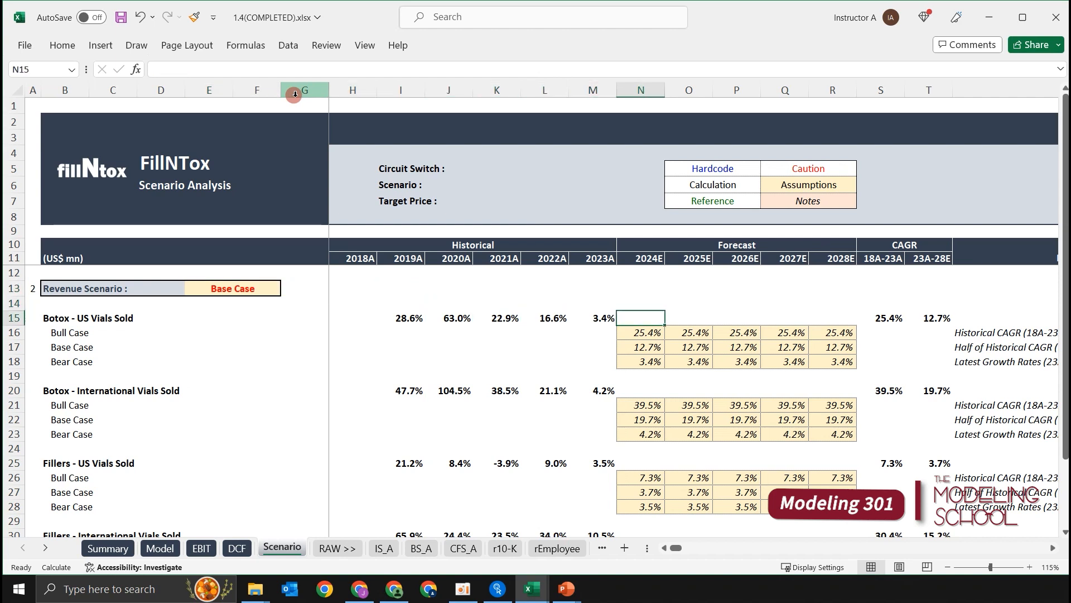
pyautogui.hotkey('shift', 'Right')
pyautogui.hotkey('shift', 'Right')
pyautogui.hotkey('shift', 'Right')
pyautogui.hotkey('shift', 'Right')
pyautogui.press('Right')
pyautogui.press('Left')
pyautogui.hotkey('shift', 'Right')
pyautogui.hotkey('shift', 'Right')
pyautogui.hotkey('shift', 'Right')
pyautogui.press('Right')
pyautogui.press('Right')
pyautogui.press('Right')
pyautogui.press('Right')
pyautogui.press('Left')
pyautogui.press('Left')
pyautogui.press('Left')
pyautogui.press('Left')
pyautogui.press('Right')
pyautogui.press('Right')
pyautogui.press('Left')
pyautogui.press('Left')
# Start a CHOOSE formula in N15 with the absolute reference $A$13 as its index number
pyautogui.write('=cho')
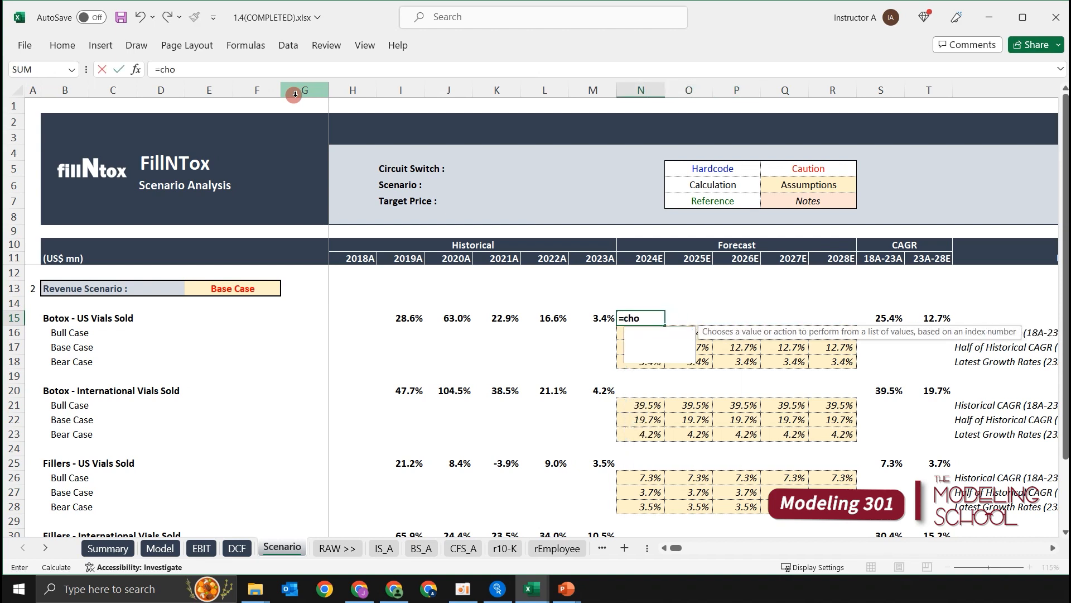
pyautogui.write('ose')
pyautogui.press('Tab')
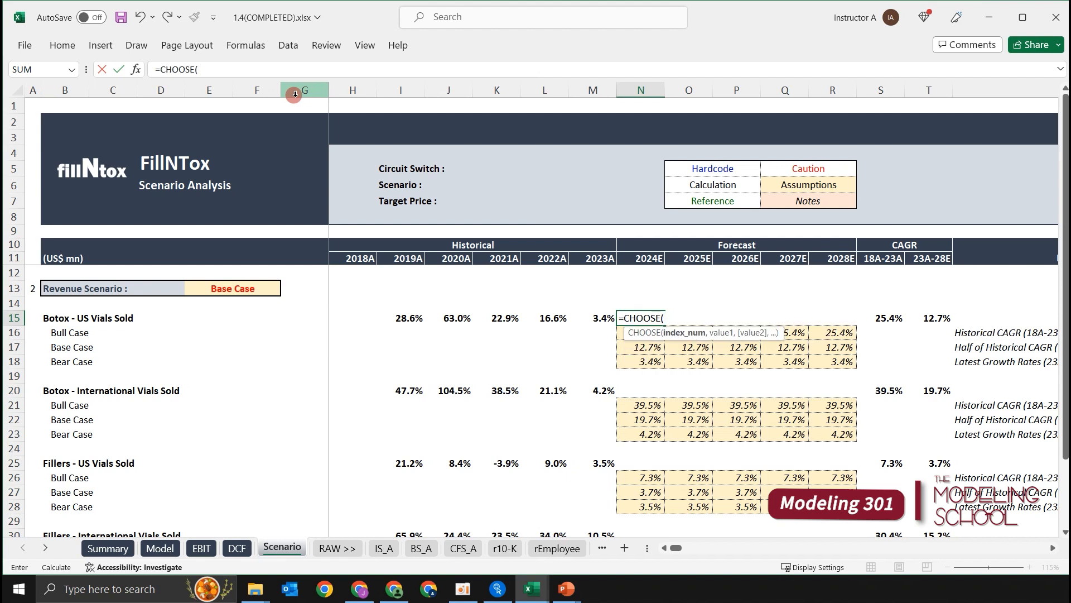
pyautogui.press('Left')
pyautogui.press('Left')
pyautogui.press('Left')
pyautogui.press('Left')
pyautogui.press('Left')
pyautogui.press('Left')
pyautogui.press('Left')
pyautogui.press('Left')
pyautogui.press('Left')
pyautogui.press('Left')
pyautogui.press('Left')
pyautogui.press('Left')
pyautogui.press('Left')
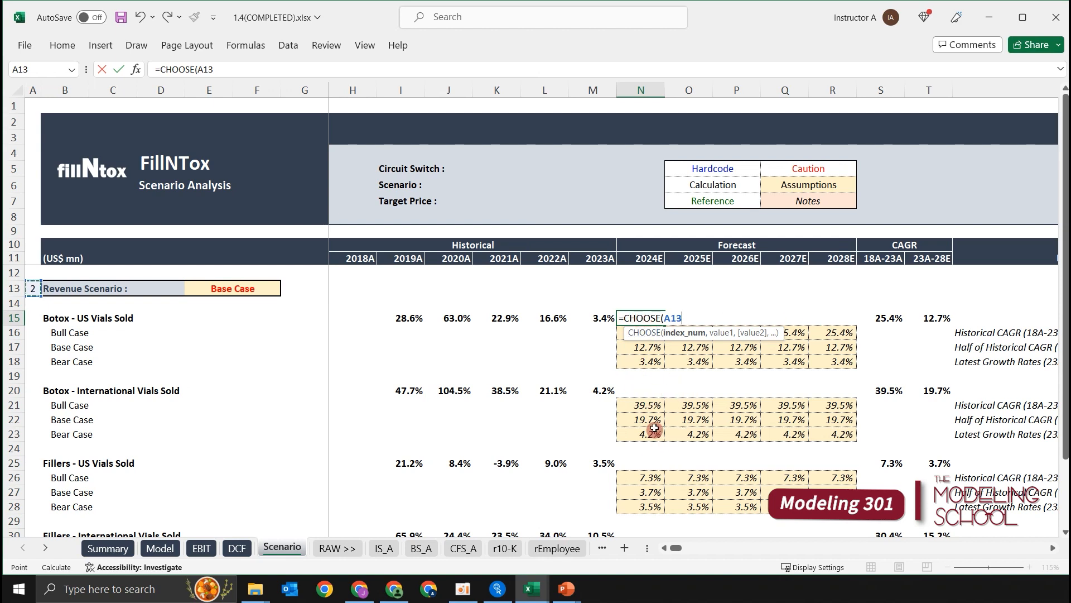
pyautogui.press('F4')
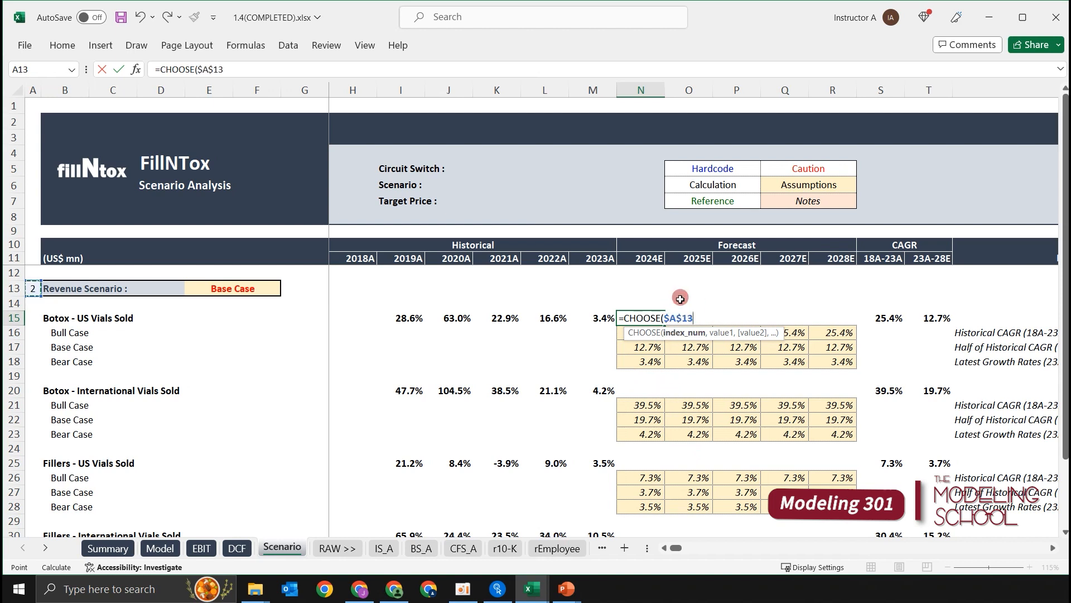
pyautogui.write(',')
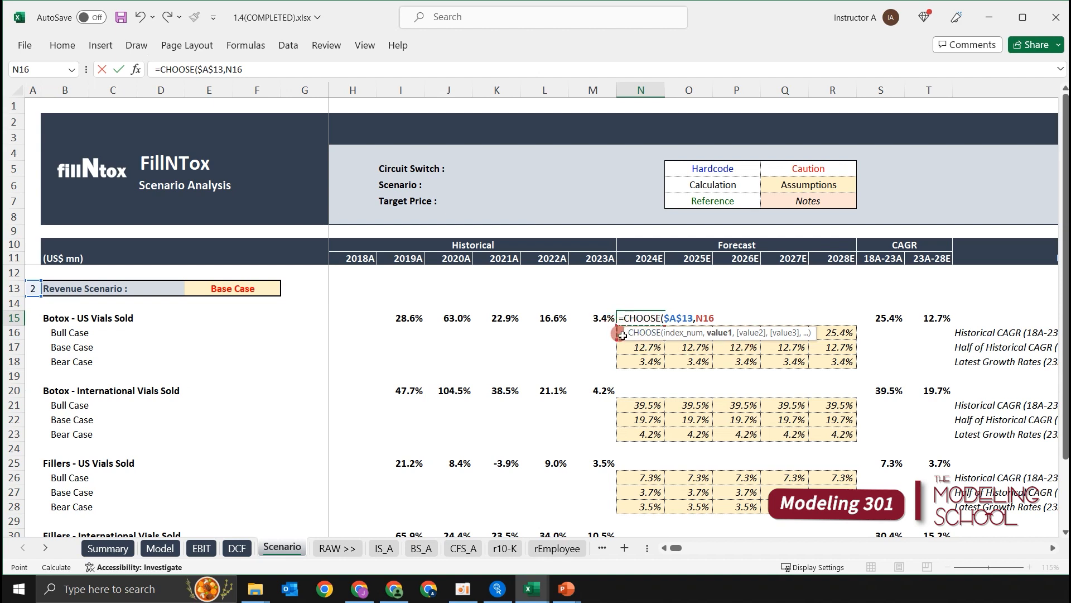
# Complete the N15 CHOOSE formula with N16, N17 and N18 as its three values
pyautogui.write(',')
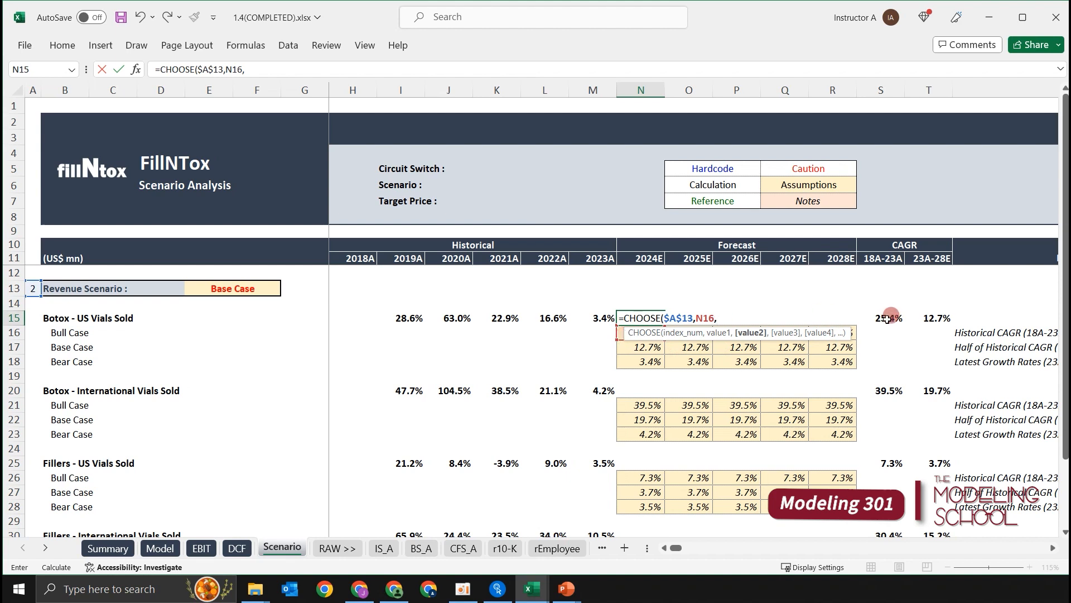
pyautogui.press('Down')
pyautogui.press('Down')
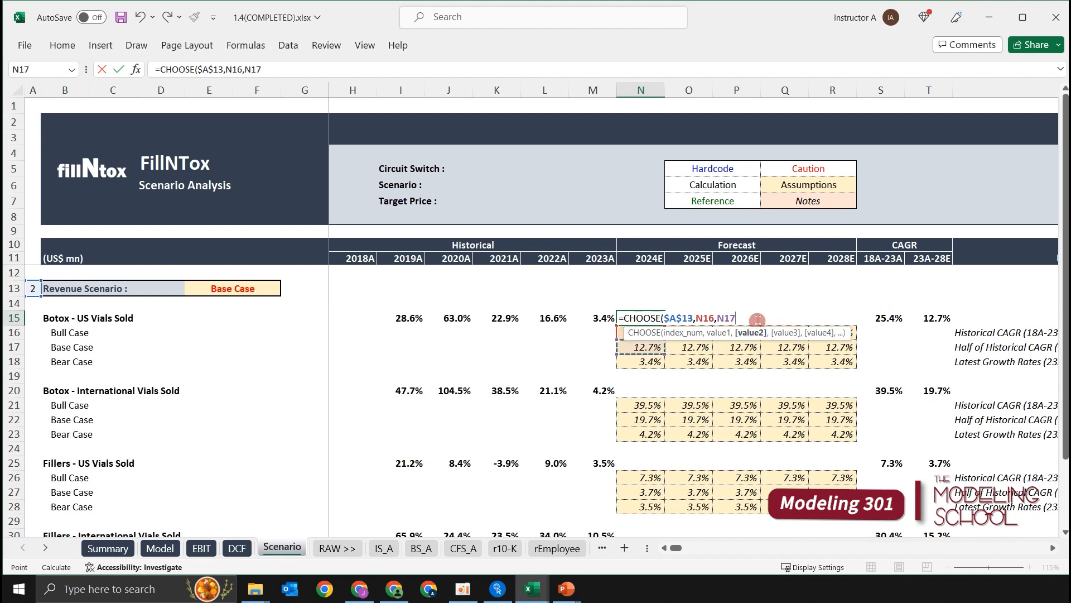
pyautogui.write(',')
pyautogui.press('Down')
pyautogui.press('Down')
pyautogui.press('Down')
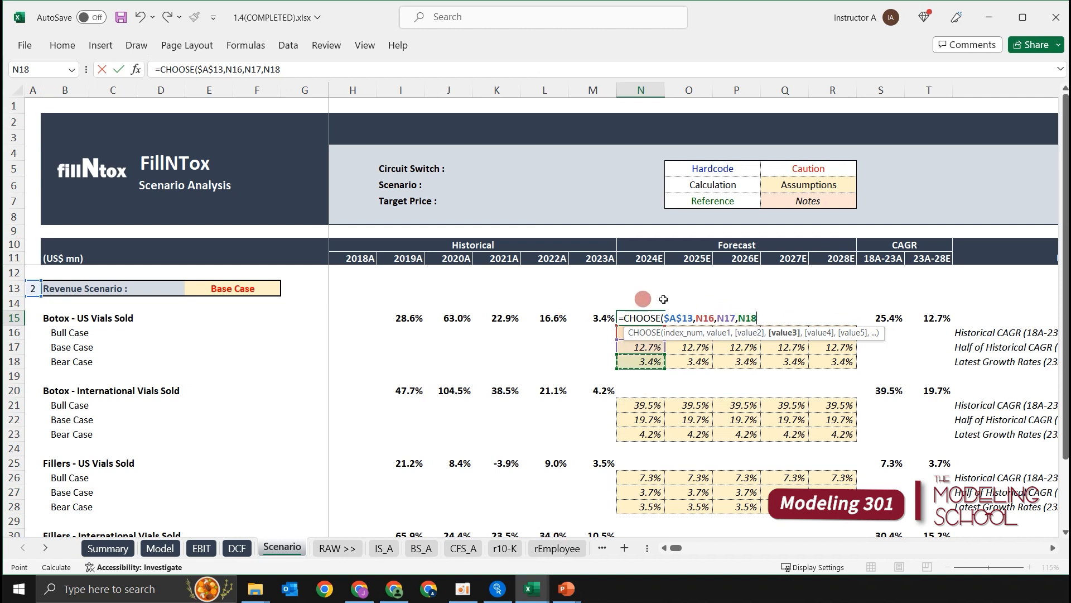
pyautogui.write(')')
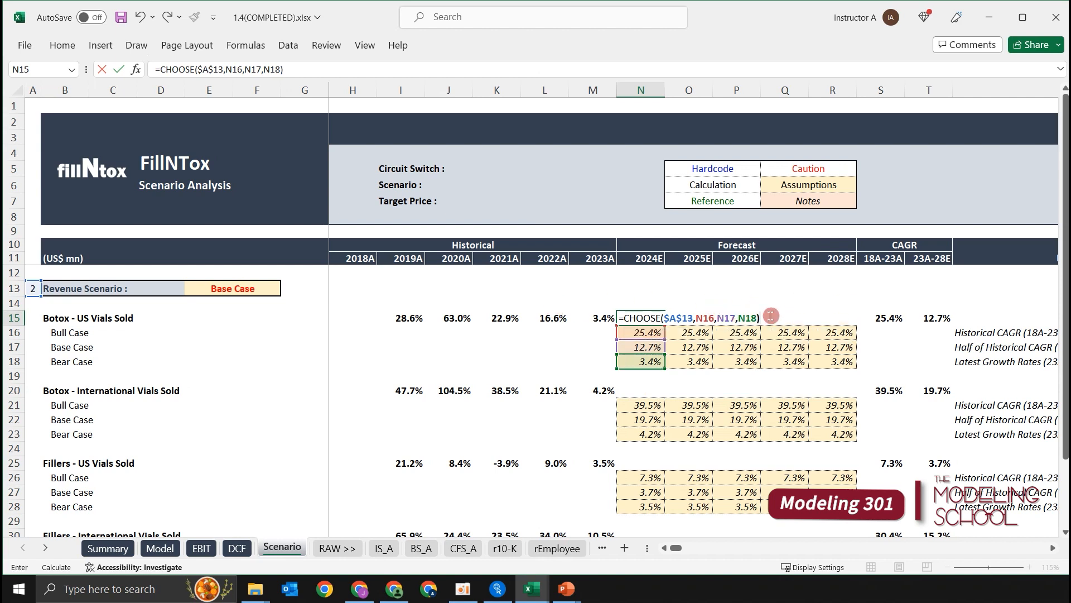
pyautogui.hotkey('ctrl', 'Return')
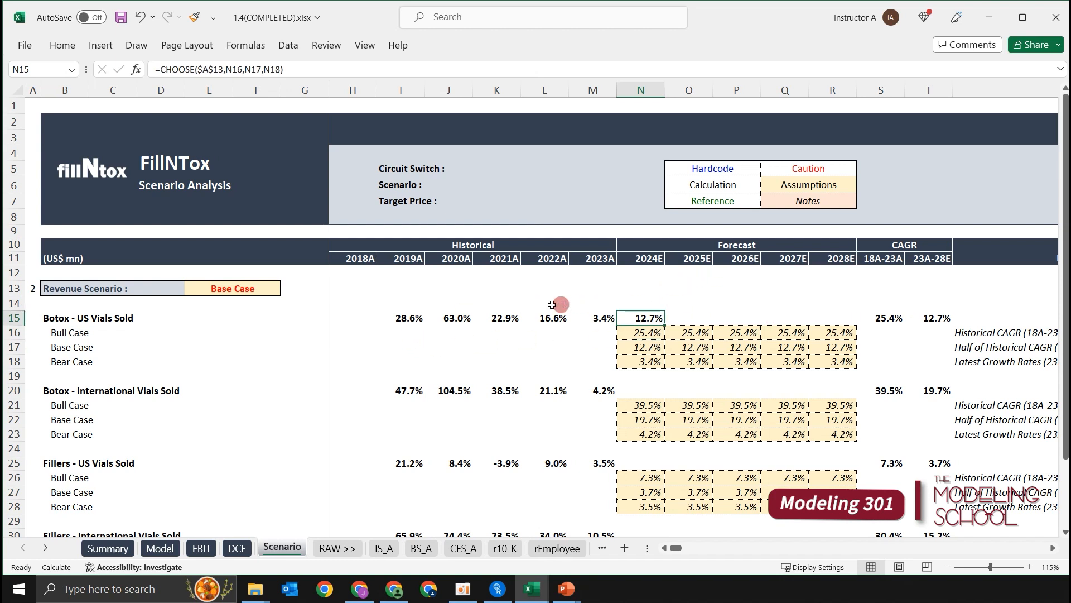
# Review the scenario number formula in A13 and the CHOOSE formula references in N15
pyautogui.click(31, 289)
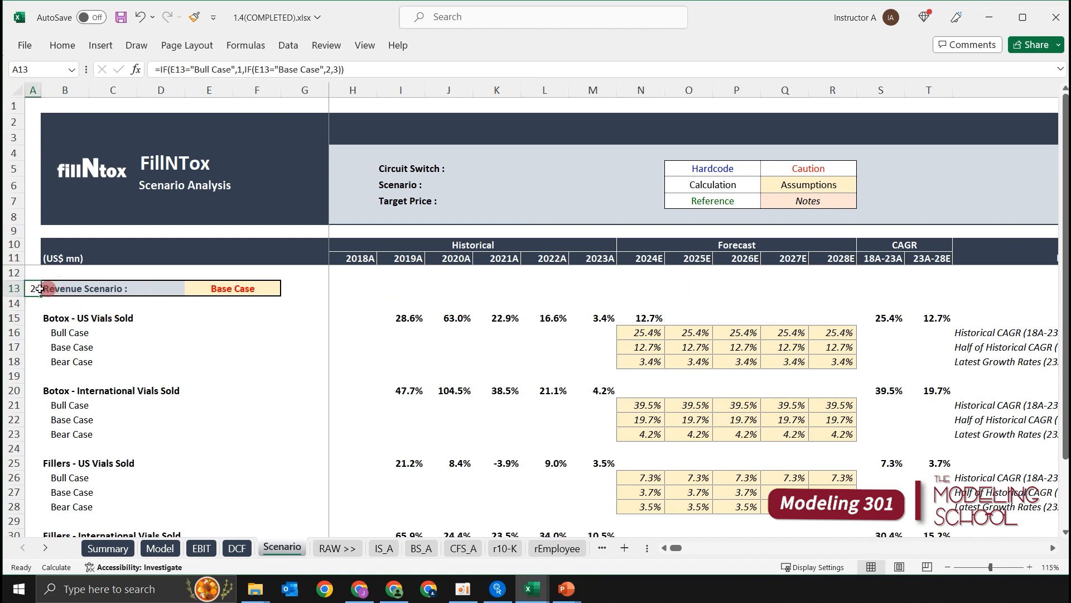
pyautogui.click(652, 319)
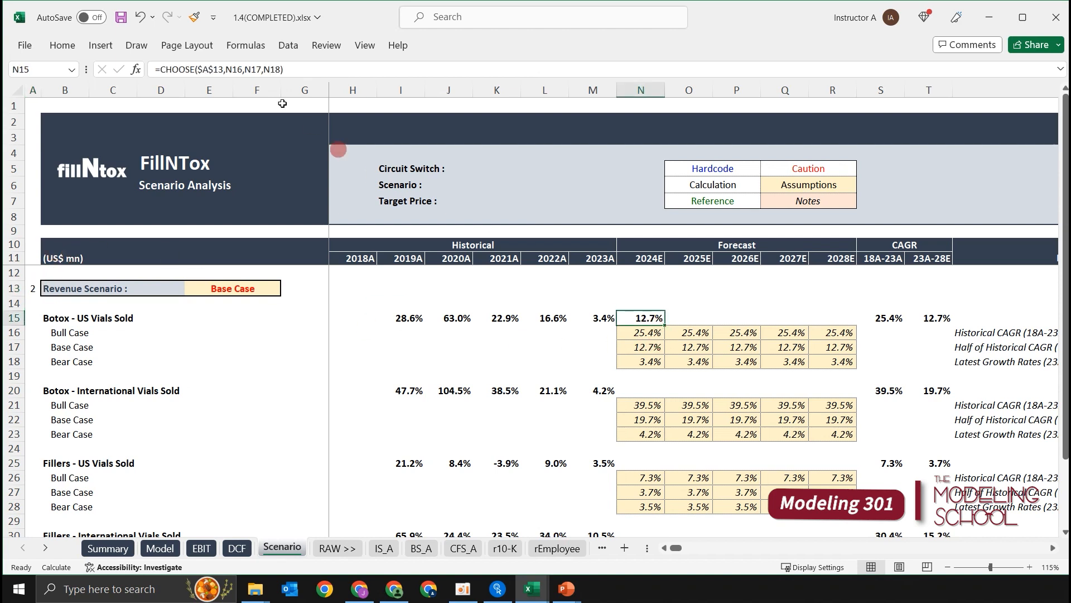
pyautogui.press('F2')
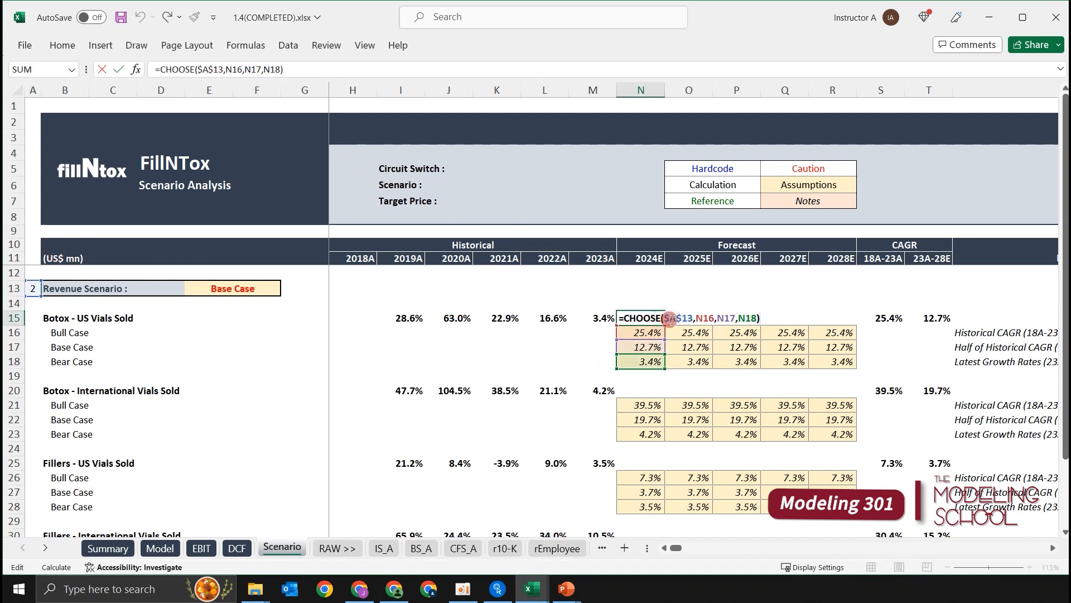
pyautogui.press('Escape')
pyautogui.press('F2')
pyautogui.press('Escape')
pyautogui.doubleClick(633, 323)
pyautogui.press('Escape')
# Switch the revenue scenario in E13 to Bull Case and check the CHOOSE formula in N15
pyautogui.click(220, 296)
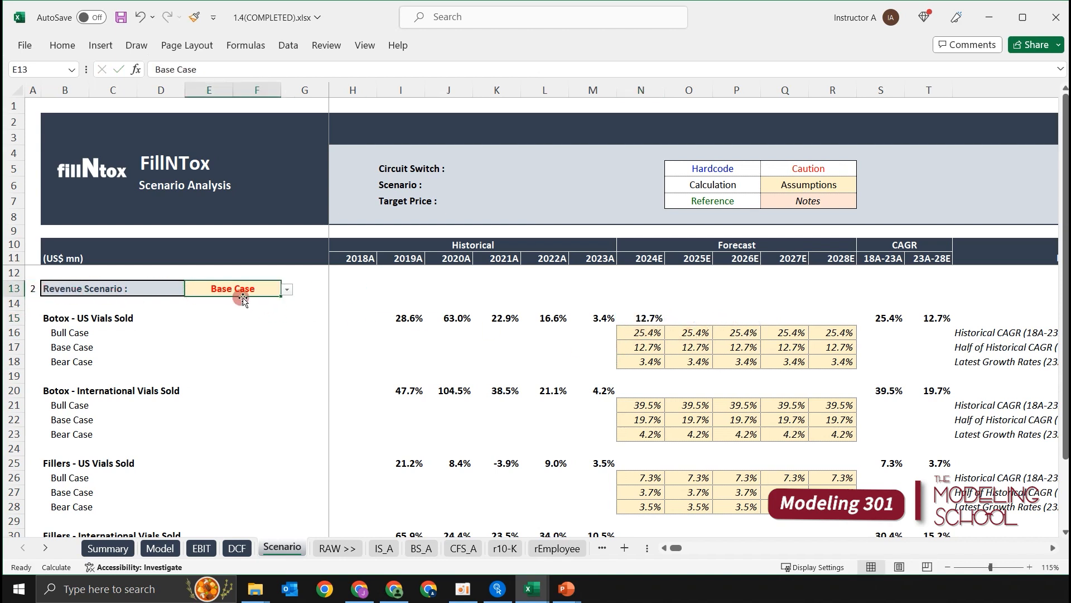
pyautogui.hotkey('alt', 'Down')
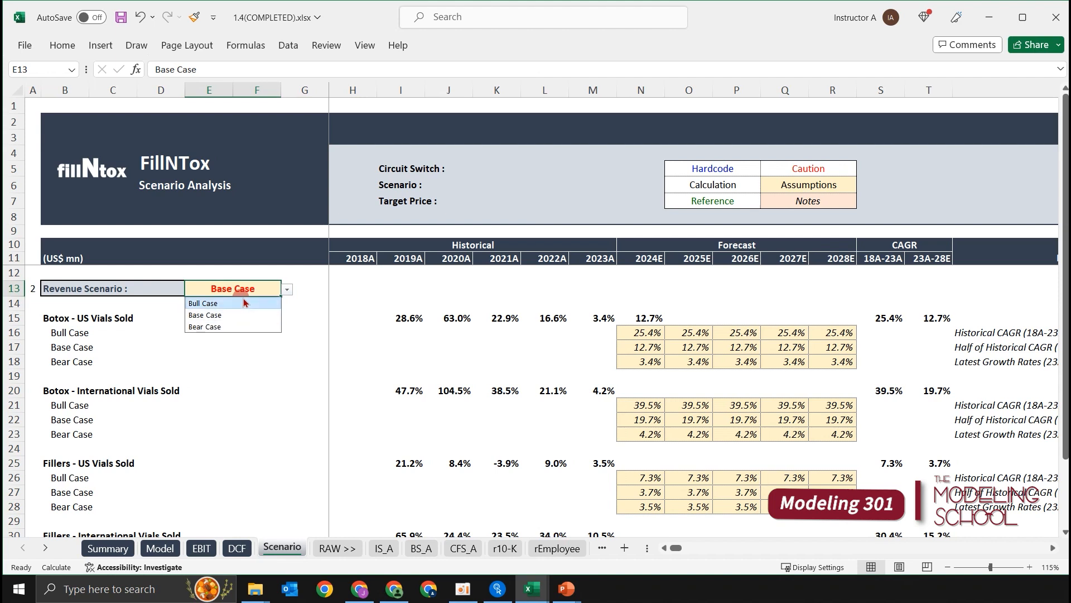
pyautogui.click(243, 303)
pyautogui.hotkey('ctrl', 'Left')
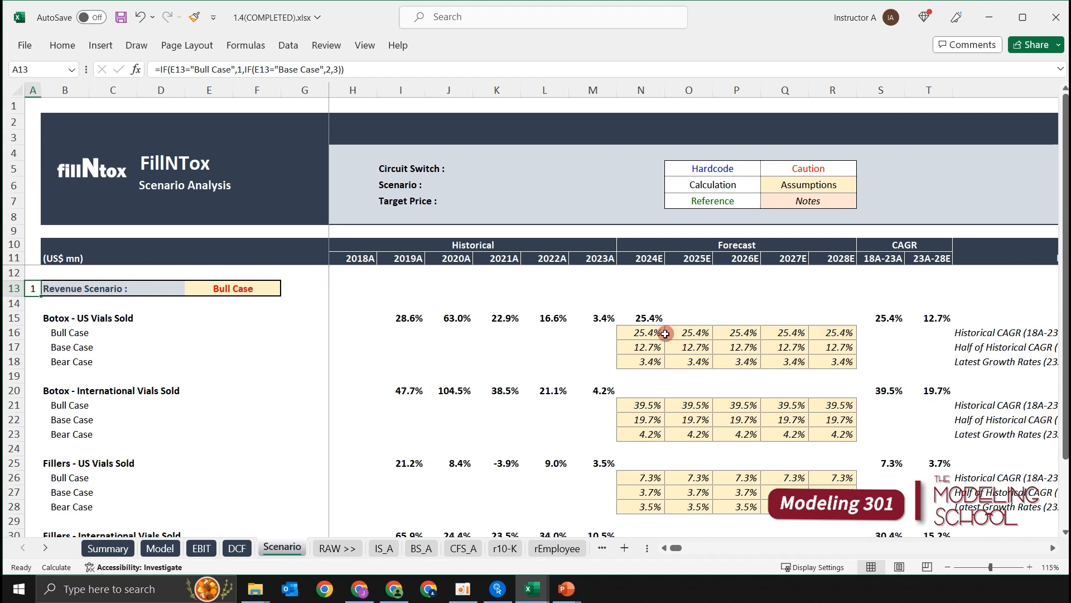
pyautogui.click(653, 317)
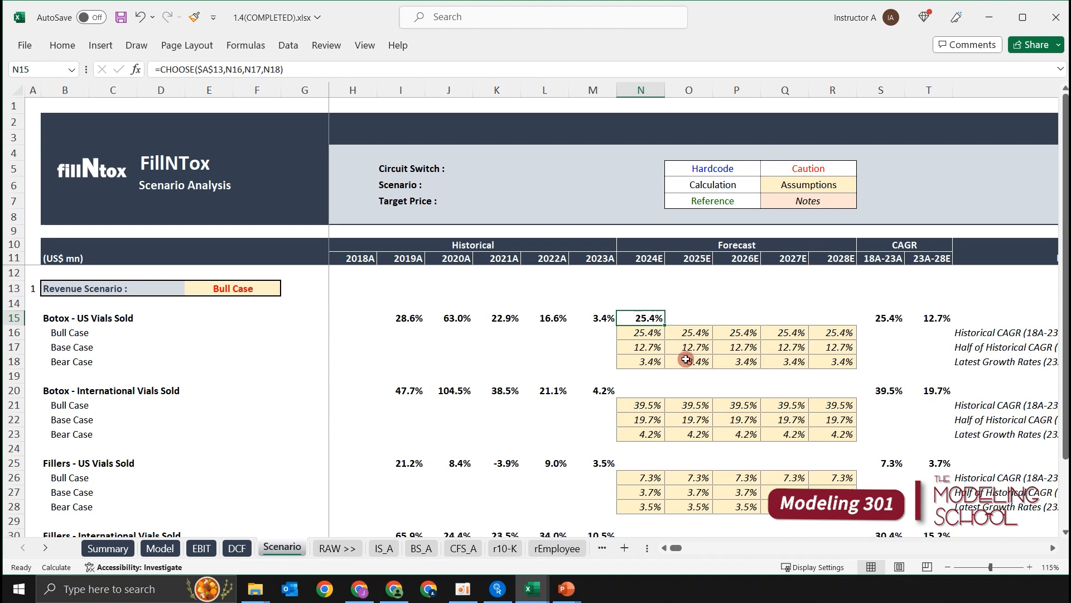
pyautogui.press('F2')
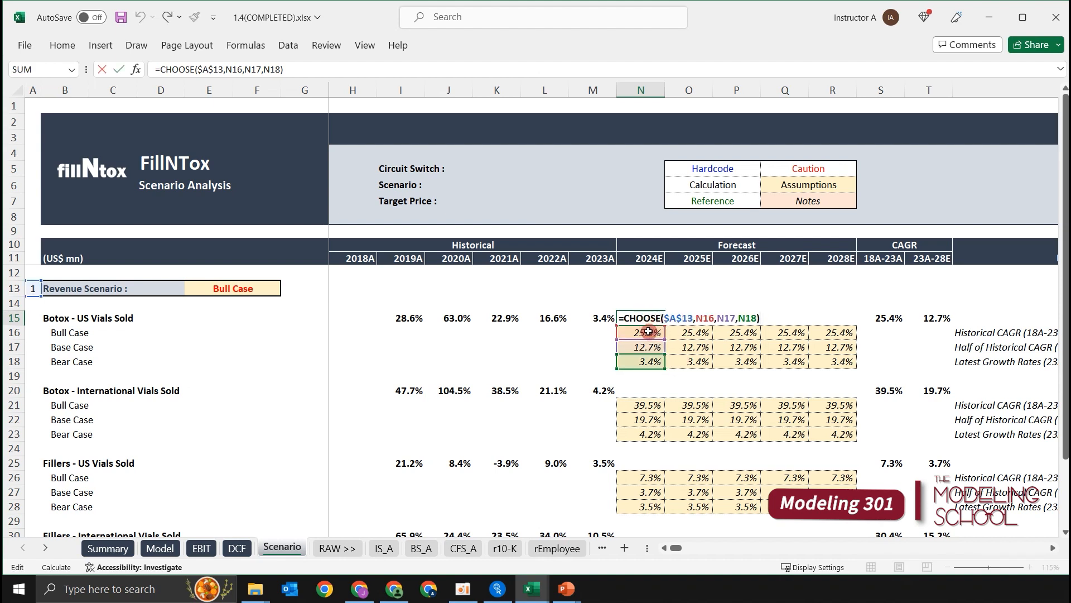
pyautogui.press('Escape')
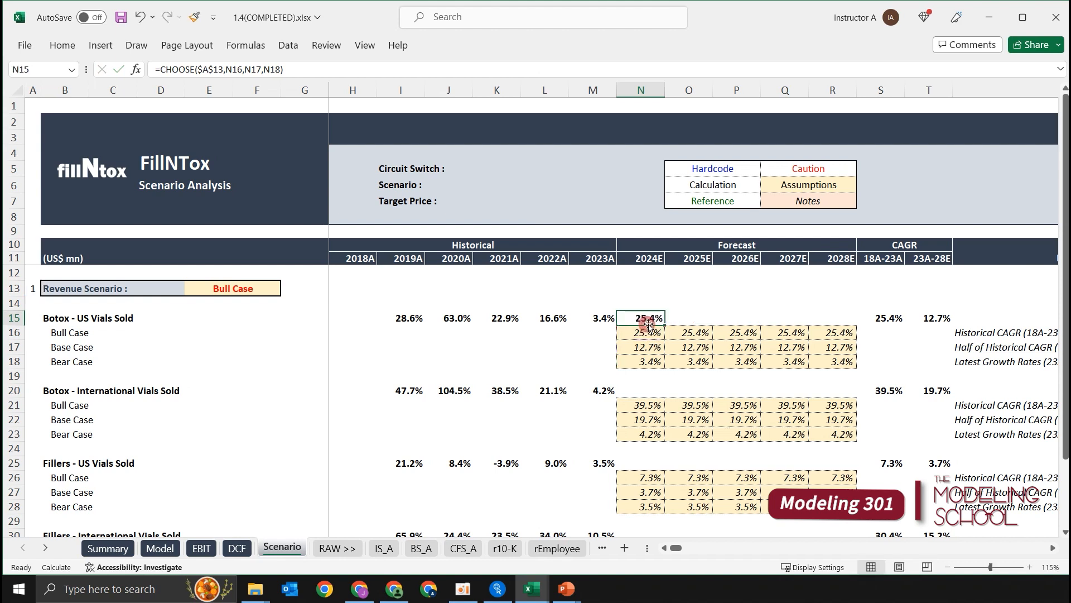
pyautogui.press('Left')
pyautogui.press('Left')
pyautogui.press('Left')
pyautogui.press('Left')
pyautogui.press('Left')
pyautogui.press('Up')
pyautogui.press('Up')
pyautogui.press('Left')
pyautogui.press('Left')
pyautogui.press('Right')
pyautogui.press('Right')
pyautogui.press('Right')
pyautogui.press('Right')
pyautogui.press('Right')
pyautogui.press('Right')
pyautogui.press('Right')
pyautogui.press('Right')
pyautogui.press('Down')
pyautogui.press('Down')
# Fill the N15 CHOOSE formula across the Botox - US Vials Sold forecast years through R15
pyautogui.hotkey('shift', 'Right')
pyautogui.hotkey('shift', 'Right')
pyautogui.hotkey('shift', 'Right')
pyautogui.hotkey('shift', 'Right')
pyautogui.hotkey('ctrl', 'r')
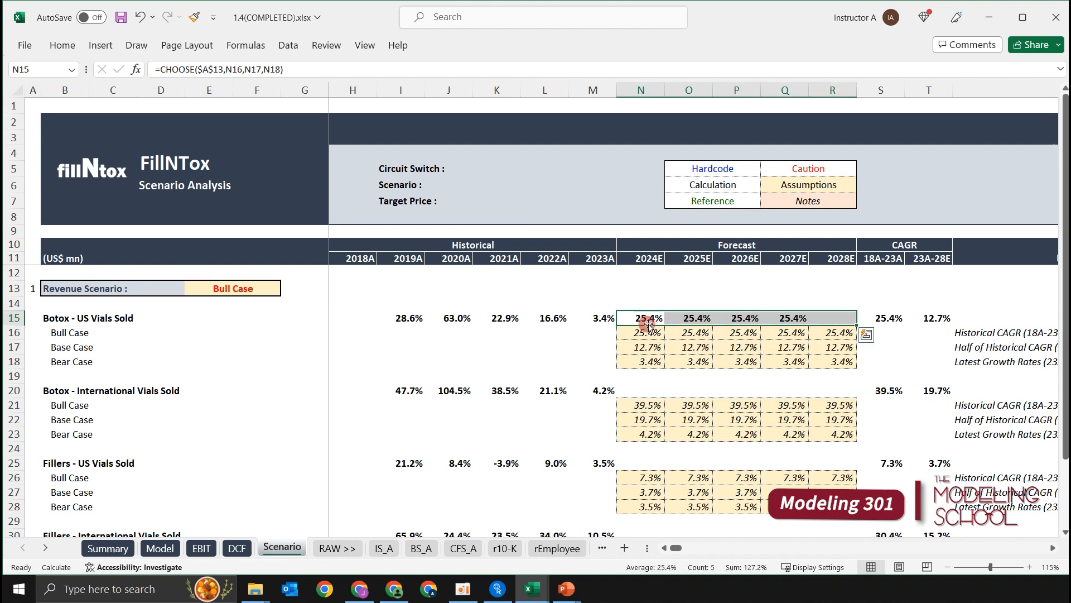
# Copy the CHOOSE formulas in N15:R15 to the Botox - International Vials Sold forecast cells N20:R20
pyautogui.click(647, 324)
pyautogui.hotkey('shift', 'Right')
pyautogui.hotkey('shift', 'Right')
pyautogui.hotkey('shift', 'Right')
pyautogui.hotkey('shift', 'Right')
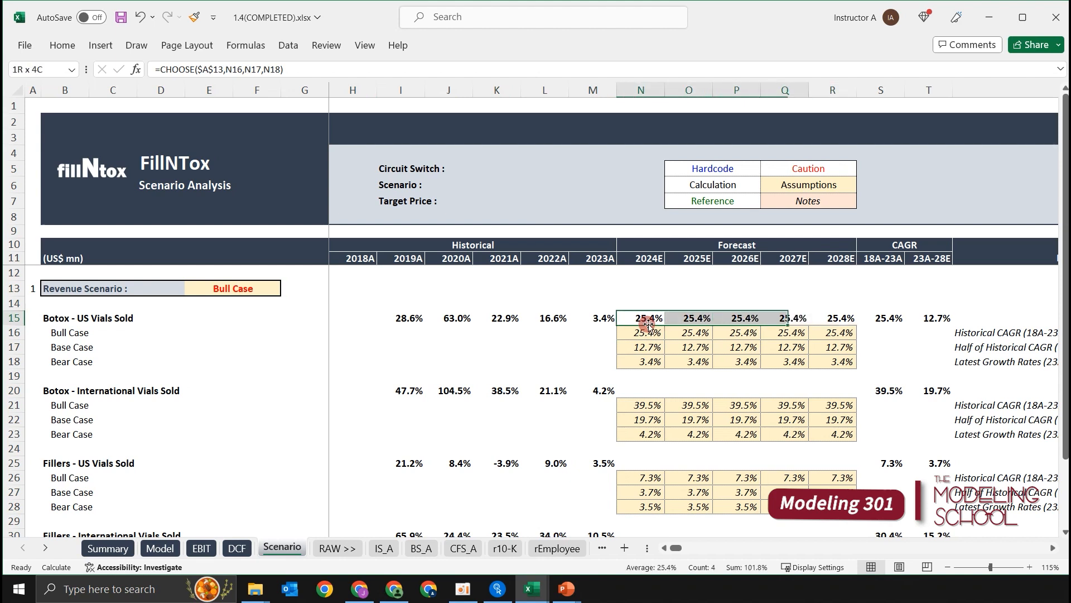
pyautogui.hotkey('ctrl', 'c')
pyautogui.press('Down')
pyautogui.press('Down')
pyautogui.press('Down')
pyautogui.press('Down')
pyautogui.press('Down')
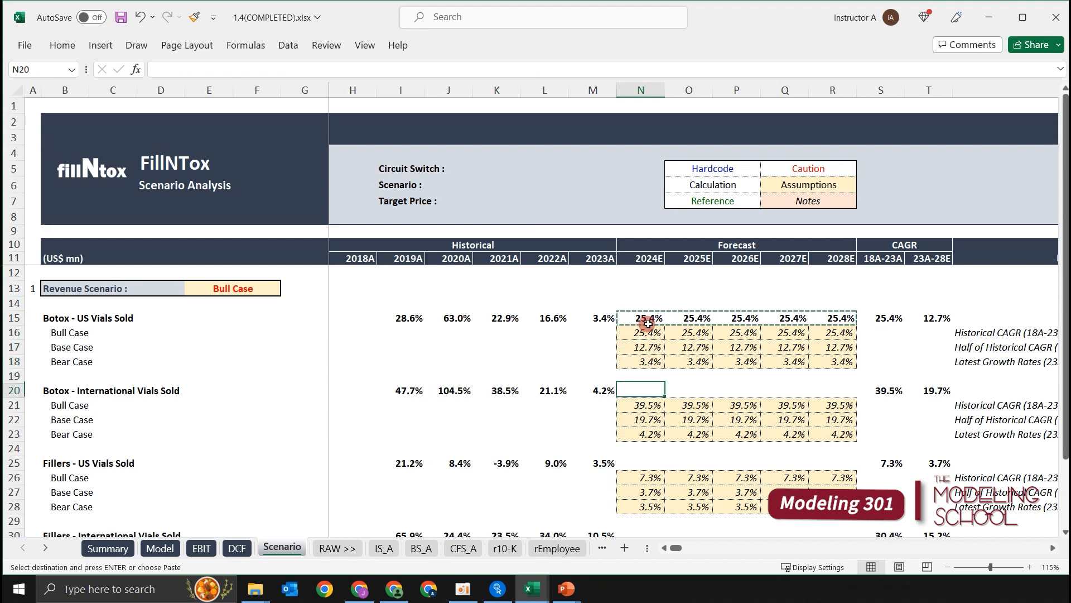
pyautogui.hotkey('ctrl', 'v')
# Paste the copied CHOOSE formulas into the Fillers - US Vials Sold forecast cells N25:R25
pyautogui.press('Down')
pyautogui.press('Down')
pyautogui.press('Down')
pyautogui.press('Down')
pyautogui.press('Down')
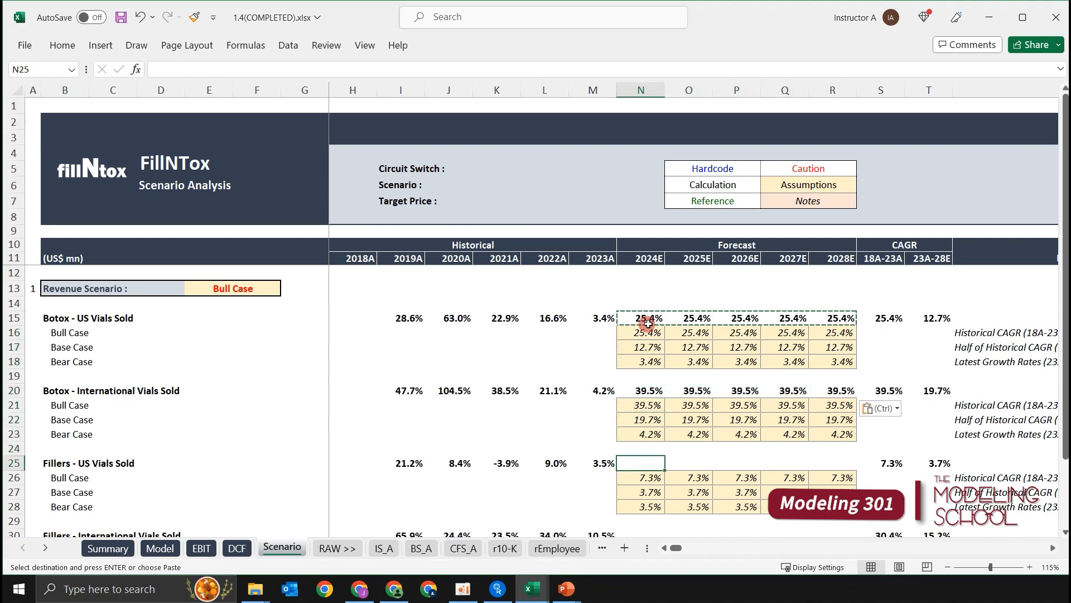
pyautogui.hotkey('ctrl', 'v')
# Paste the copied CHOOSE formulas into the Fillers - International Vials Sold forecast cells N30:R30
pyautogui.press('Down')
pyautogui.press('Down')
pyautogui.press('Down')
pyautogui.press('Down')
pyautogui.press('Down')
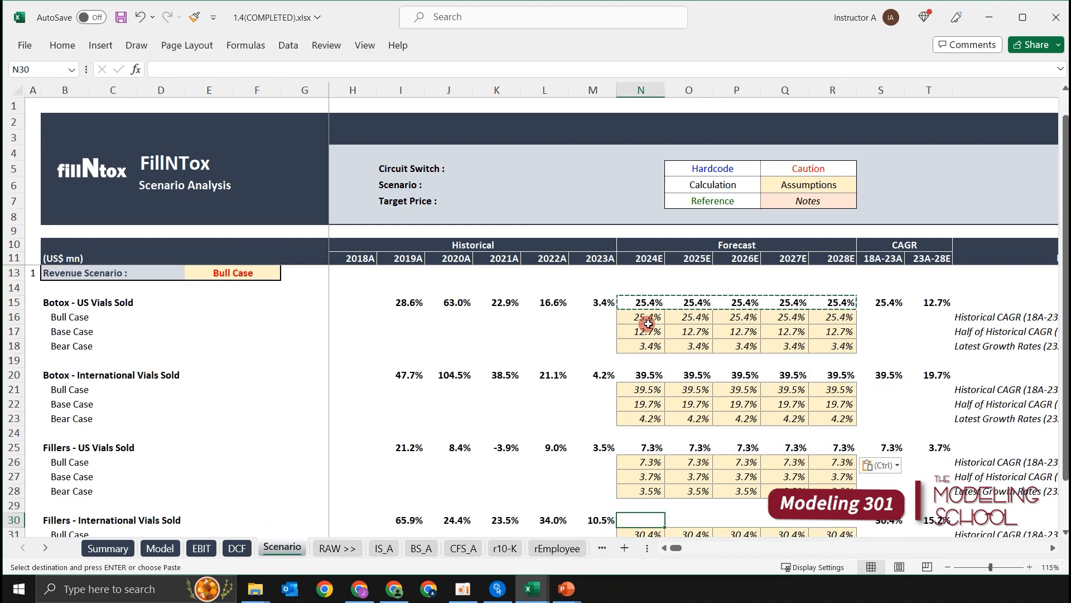
pyautogui.hotkey('ctrl', 'v')
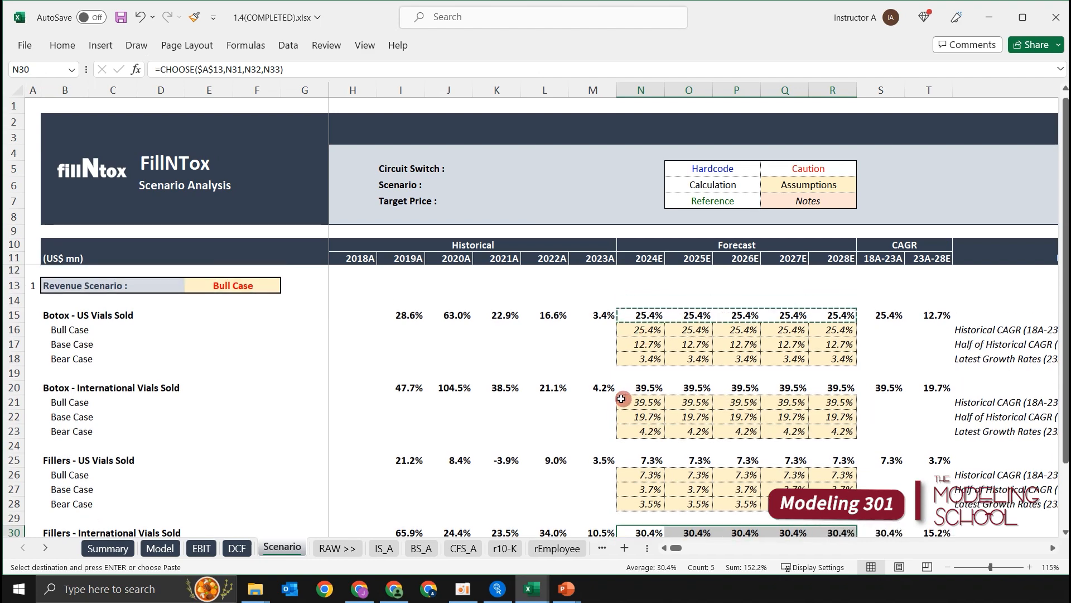
# Switch the revenue scenario in E13 to Base Case and check the scenario number in A13
pyautogui.keyDown('ctrl'); pyautogui.scroll(-1, 627, 403); pyautogui.keyUp('ctrl')
pyautogui.click(275, 326)
pyautogui.click(240, 276)
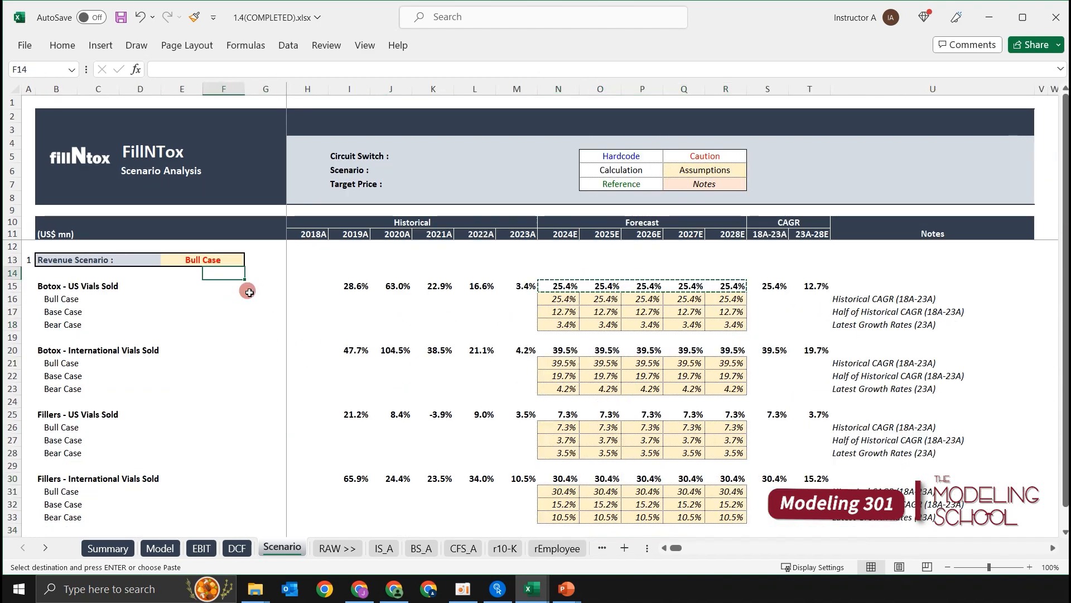
pyautogui.press('Up')
pyautogui.hotkey('alt', 'Down')
pyautogui.press('Down')
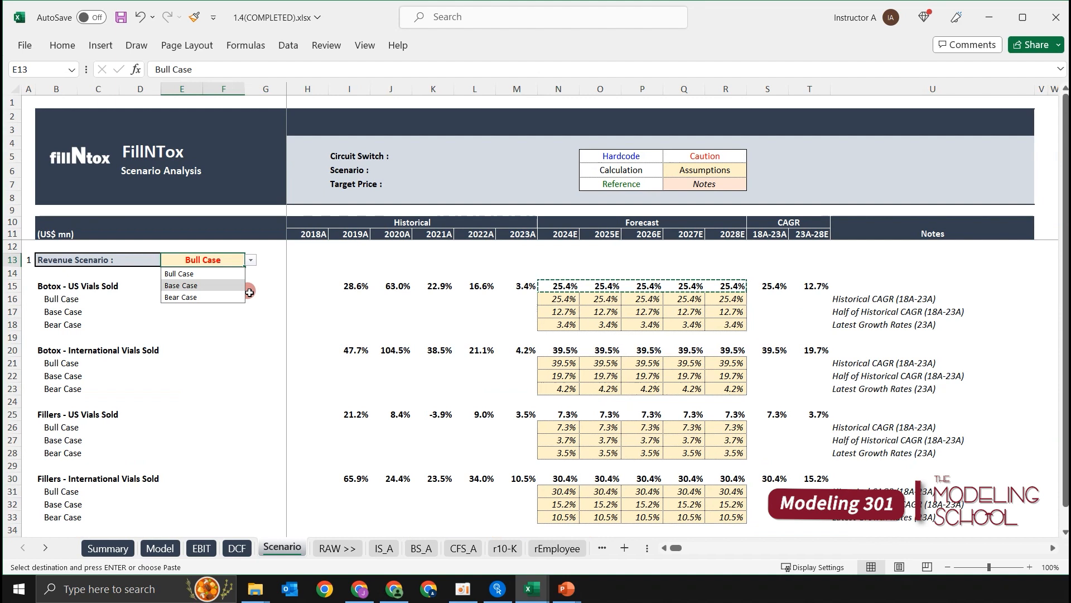
pyautogui.press('Return')
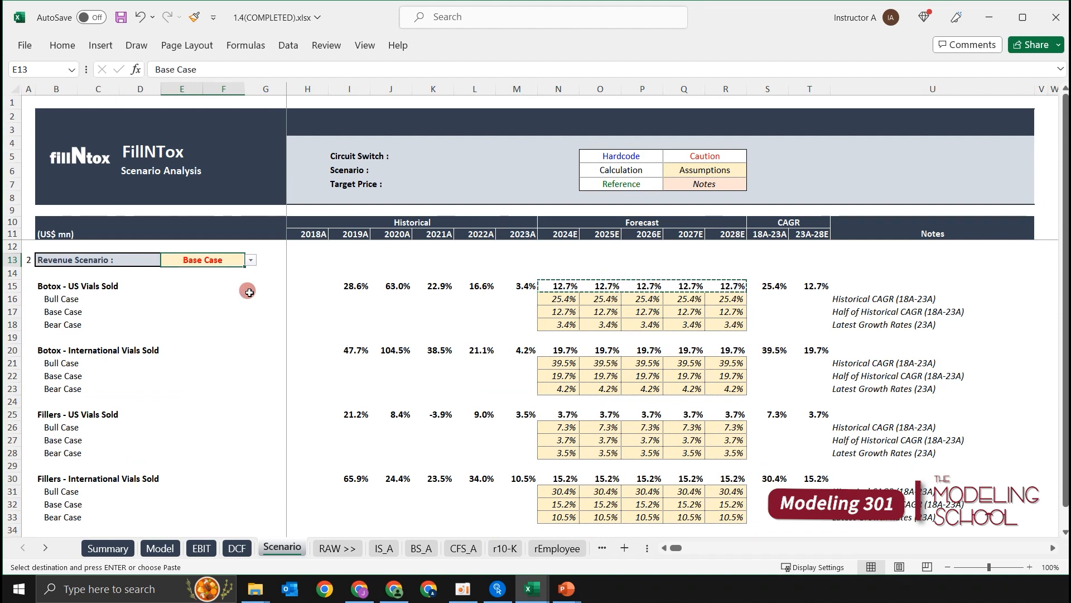
pyautogui.press('Left')
pyautogui.press('Left')
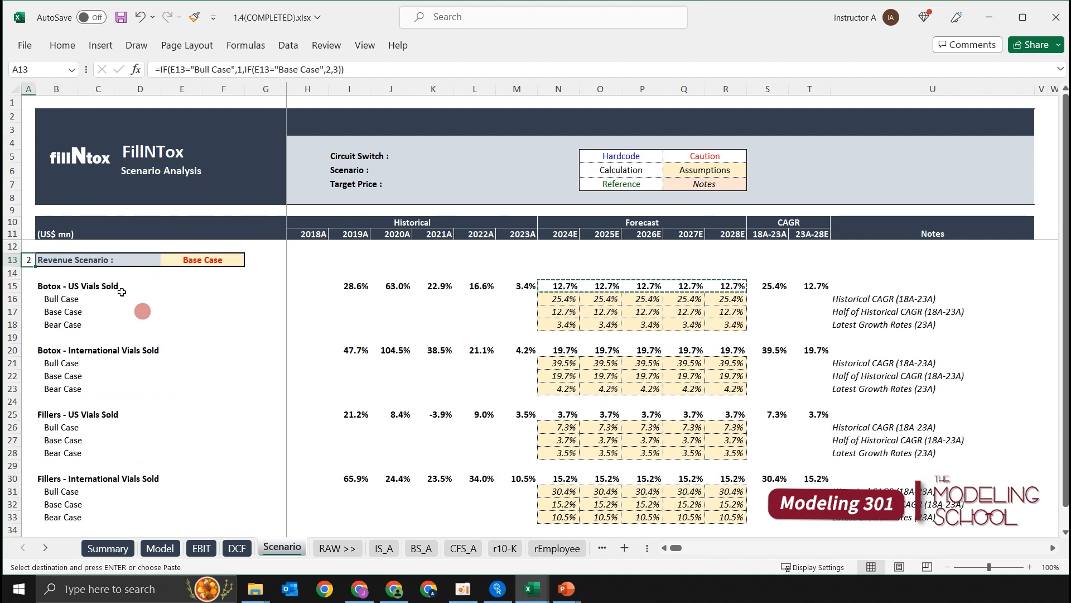
# Compare the forecast growth rates in rows 15, 20, 25 and 30 with their Base Case assumptions
pyautogui.press('Escape')
pyautogui.click(564, 298)
pyautogui.click(567, 278)
pyautogui.click(567, 287)
pyautogui.hotkey('shift', 'space')
pyautogui.click(577, 352)
pyautogui.hotkey('shift', 'space')
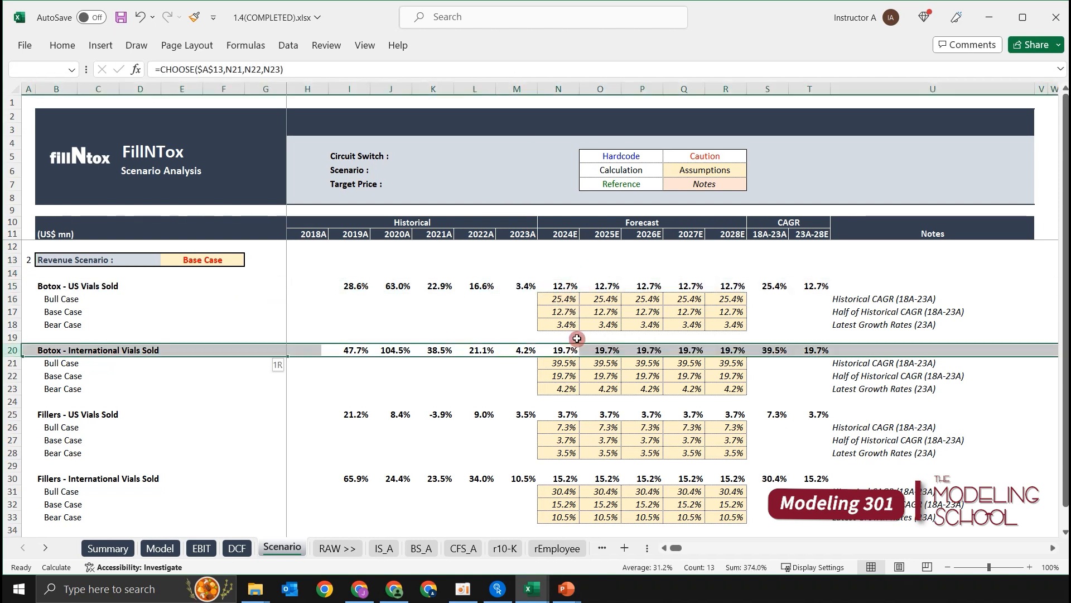
pyautogui.click(575, 312)
pyautogui.click(575, 378)
pyautogui.click(575, 451)
pyautogui.click(575, 443)
pyautogui.click(584, 490)
pyautogui.click(296, 363)
pyautogui.click(216, 314)
# Switch the revenue scenario in E13 to Bear Case and compare the forecast growth rates with their Bear Case assumptions
pyautogui.hotkey('ctrl', 'Up')
pyautogui.press('Down')
pyautogui.press('Up')
pyautogui.press('Down')
pyautogui.press('Down')
pyautogui.press('Down')
pyautogui.press('Down')
pyautogui.press('Down')
pyautogui.press('Down')
pyautogui.press('Down')
pyautogui.press('Down')
pyautogui.press('Down')
pyautogui.press('Down')
pyautogui.press('Down')
pyautogui.press('Down')
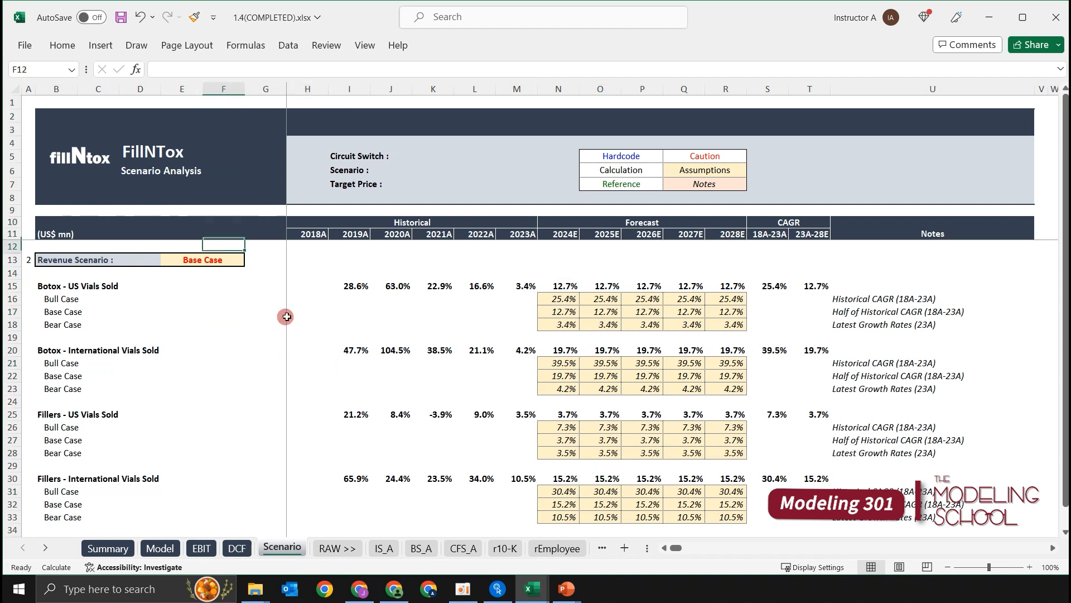
pyautogui.hotkey('alt', 'Down')
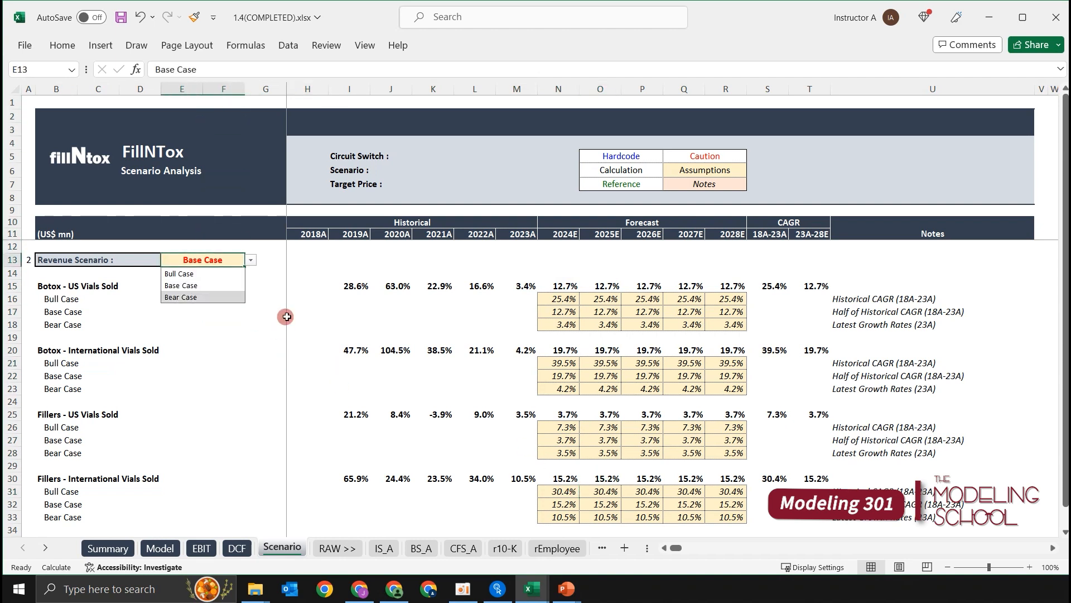
pyautogui.press('Return')
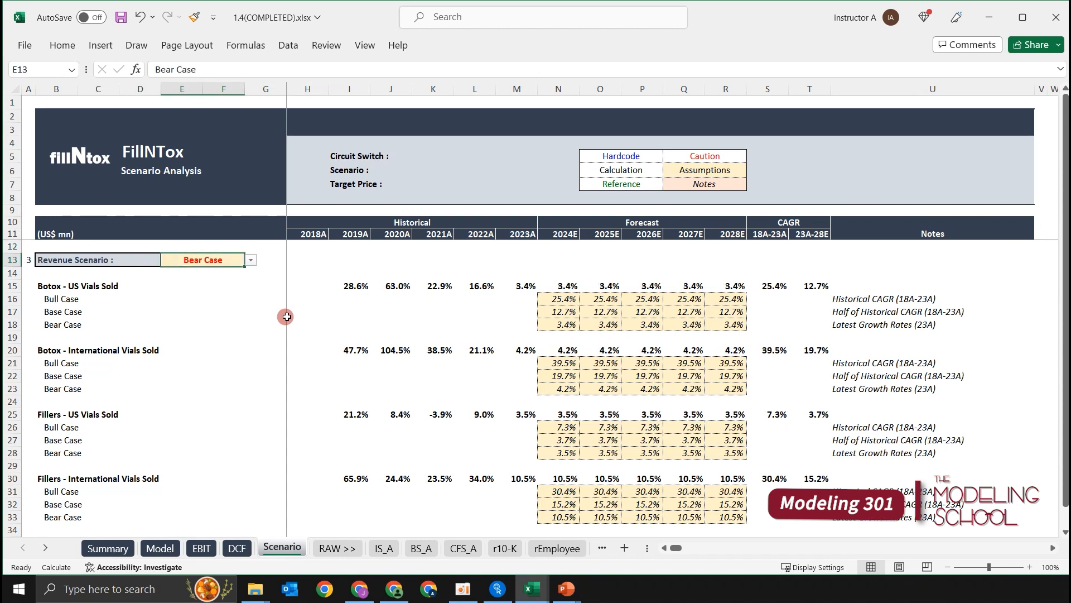
pyautogui.click(542, 362)
pyautogui.click(588, 416)
pyautogui.click(592, 467)
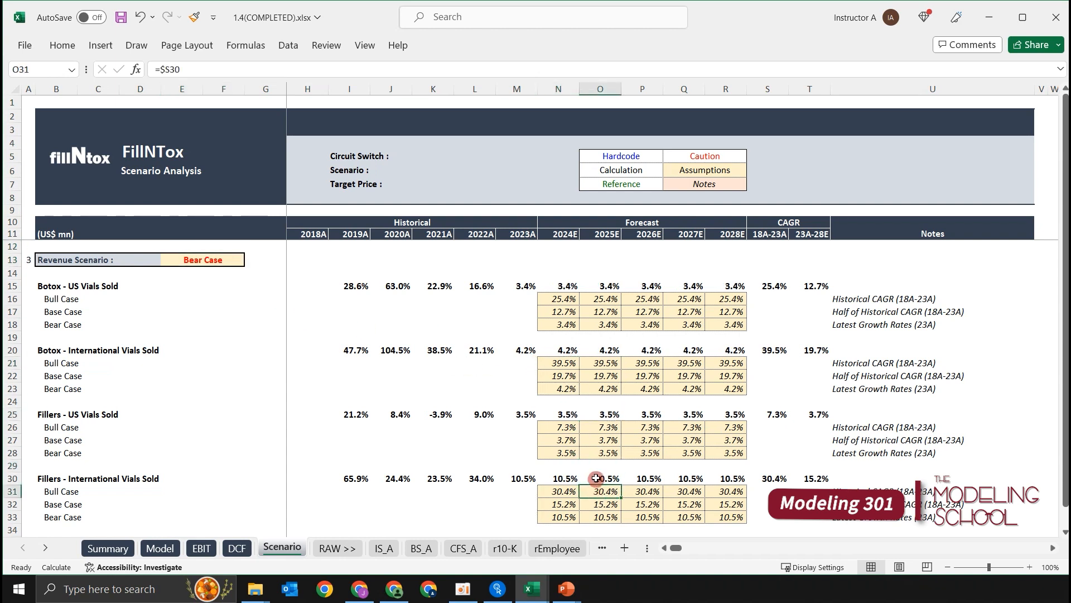
# Set the revenue scenario in E13 back to Base Case
pyautogui.click(279, 272)
pyautogui.press('Up')
pyautogui.press('Left')
pyautogui.hotkey('alt', 'Down')
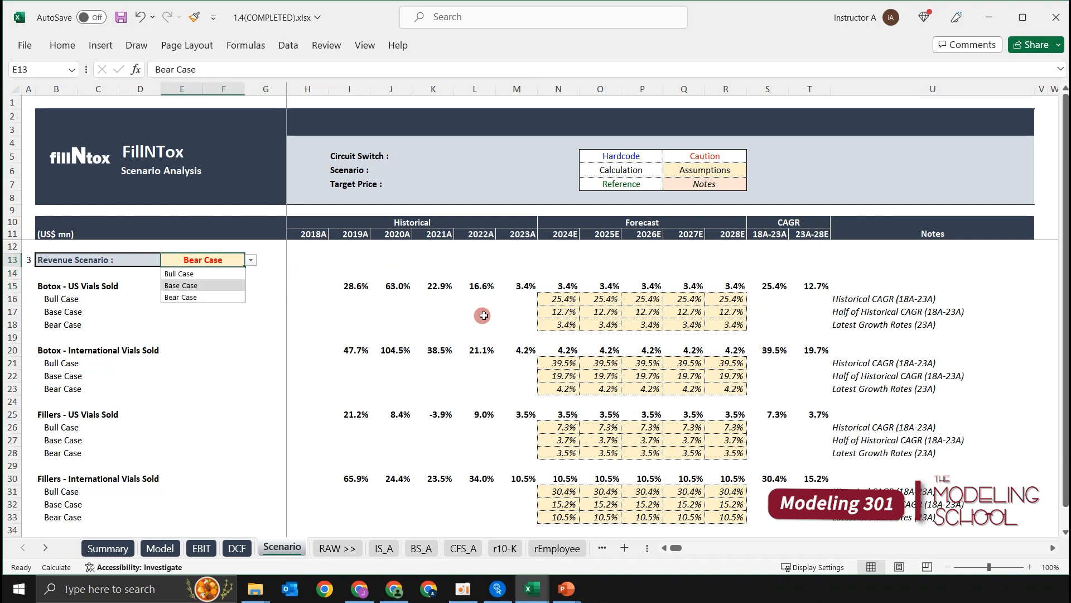
pyautogui.press('Return')
# Italicize all of rows 15 to 33, covering the four vials-sold scenario blocks
pyautogui.press('Down')
pyautogui.press('Right')
pyautogui.press('Down')
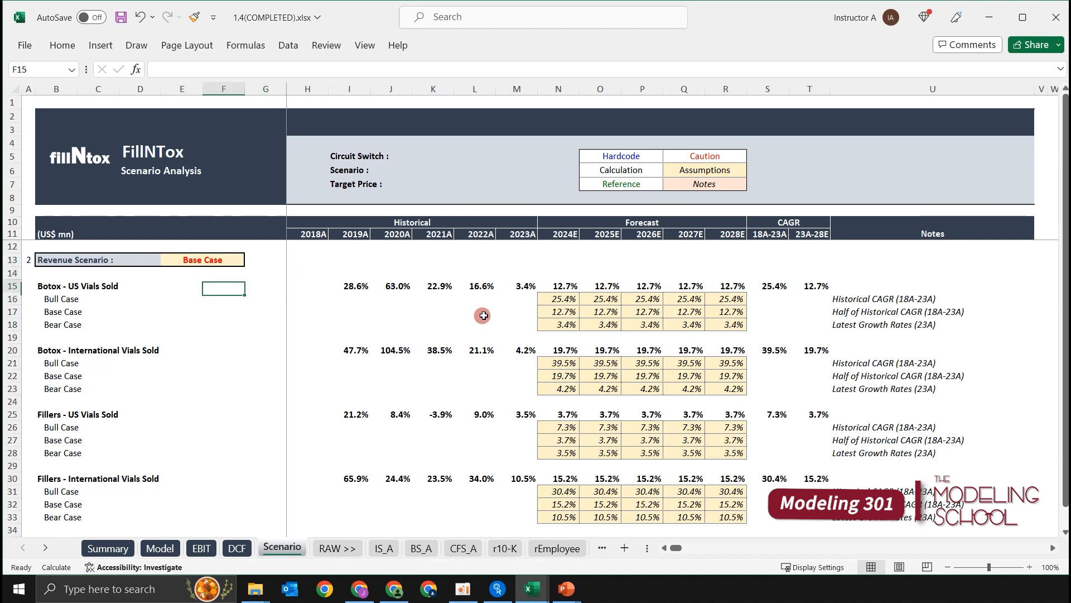
pyautogui.hotkey('shift', 'Down')
pyautogui.hotkey('shift', 'Down')
pyautogui.hotkey('shift', 'Down')
pyautogui.hotkey('shift', 'Down')
pyautogui.hotkey('shift', 'Down')
pyautogui.hotkey('shift', 'Down')
pyautogui.hotkey('shift', 'Down')
pyautogui.hotkey('shift', 'Down')
pyautogui.hotkey('shift', 'Down')
pyautogui.hotkey('shift', 'Down')
pyautogui.hotkey('shift', 'Down')
pyautogui.hotkey('shift', 'Down')
pyautogui.hotkey('shift', 'Down')
pyautogui.hotkey('shift', 'Down')
pyautogui.hotkey('shift', 'Down')
pyautogui.hotkey('shift', 'Down')
pyautogui.hotkey('shift', 'Down')
pyautogui.hotkey('shift', 'Down')
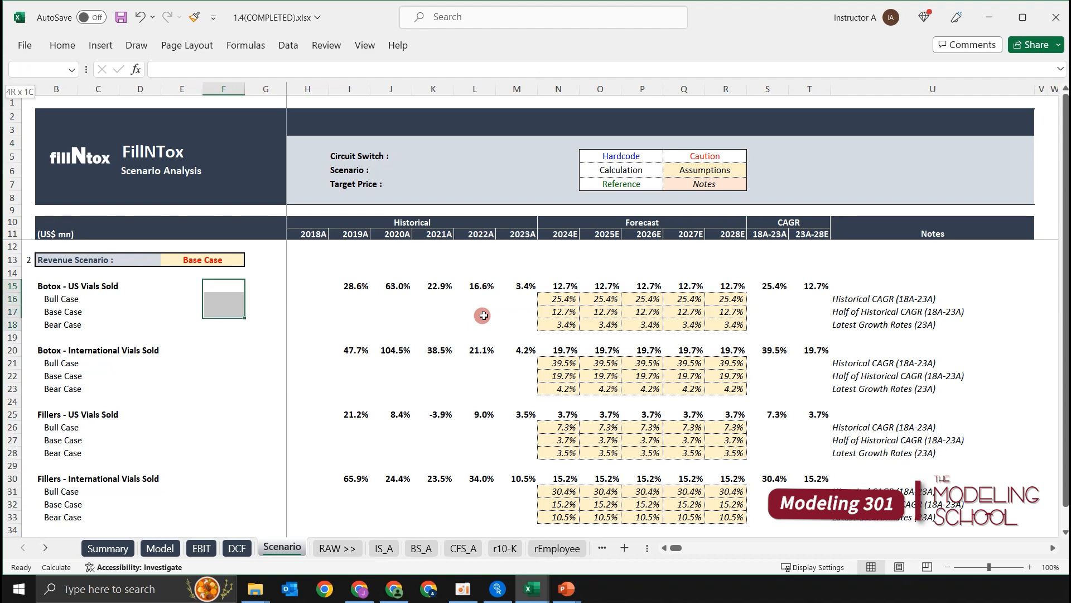
pyautogui.hotkey('shift', 'space')
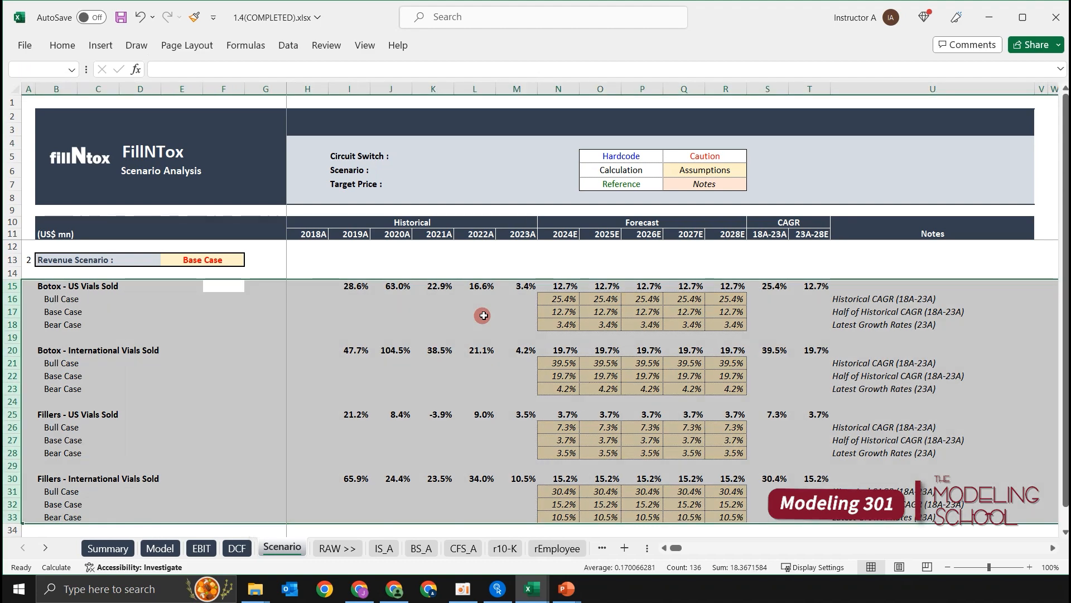
pyautogui.hotkey('ctrl', 'i')
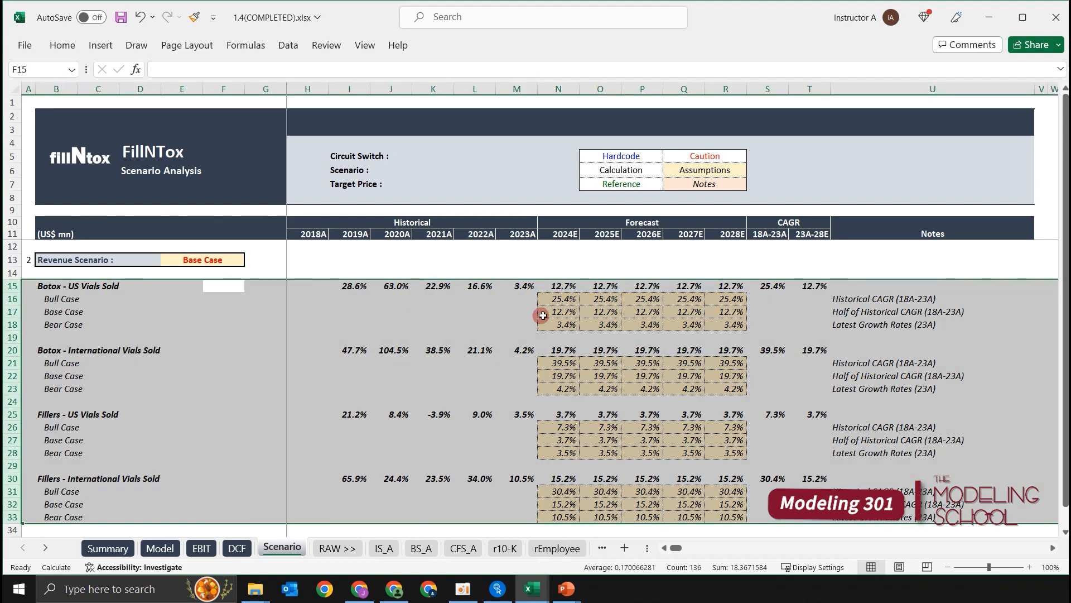
pyautogui.click(558, 350)
pyautogui.click(558, 286)
pyautogui.click(610, 258)
pyautogui.click(690, 270)
pyautogui.click(631, 262)
pyautogui.click(554, 269)
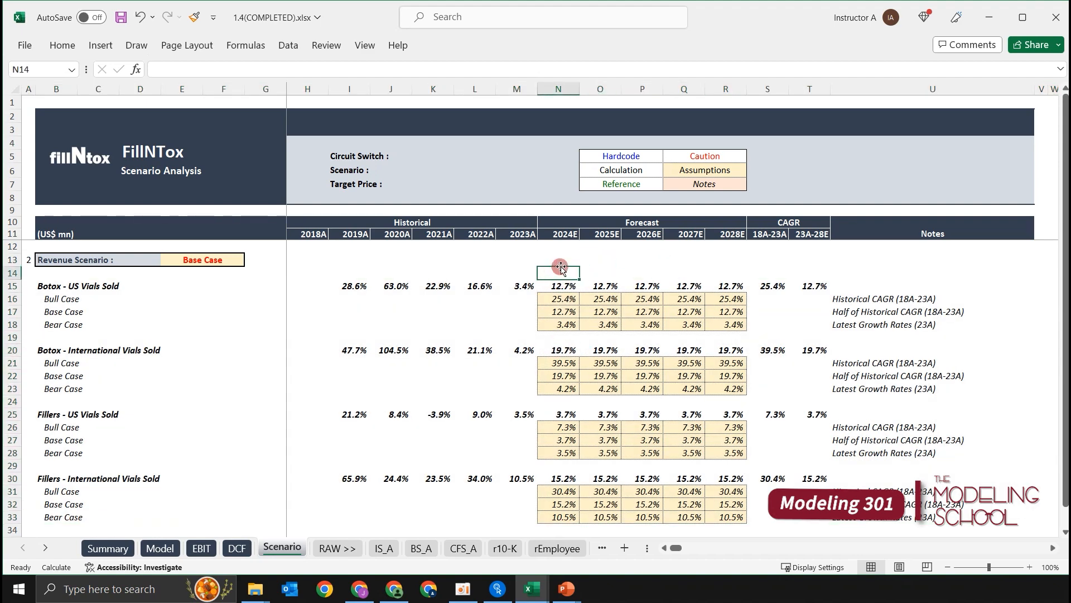
pyautogui.click(561, 258)
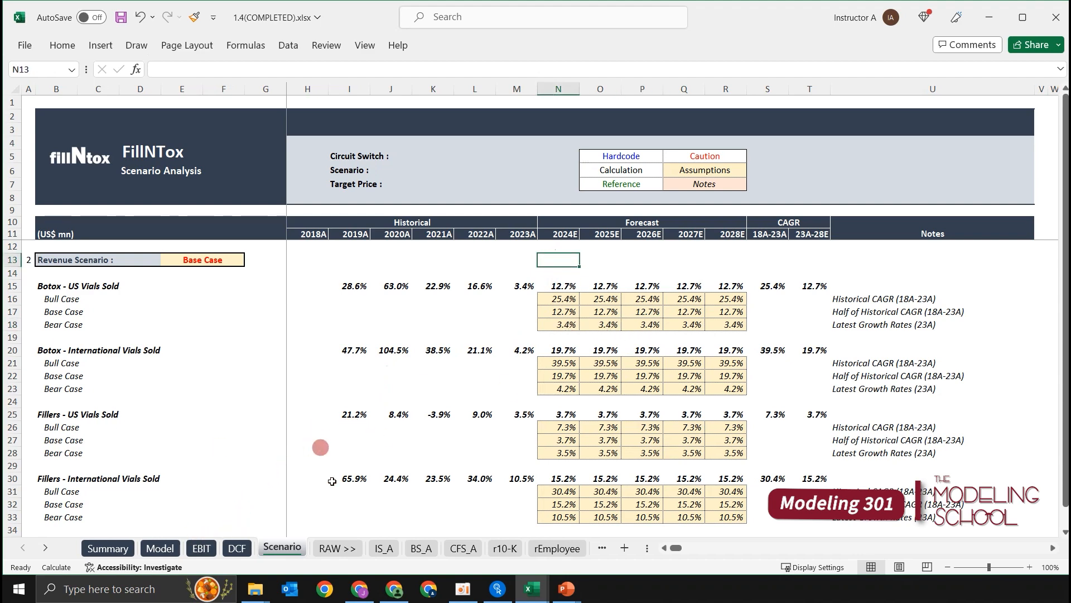
# On the EBIT sheet, clear the Botox US Vials Sold forecast growth rates in N37:R37
pyautogui.click(200, 548)
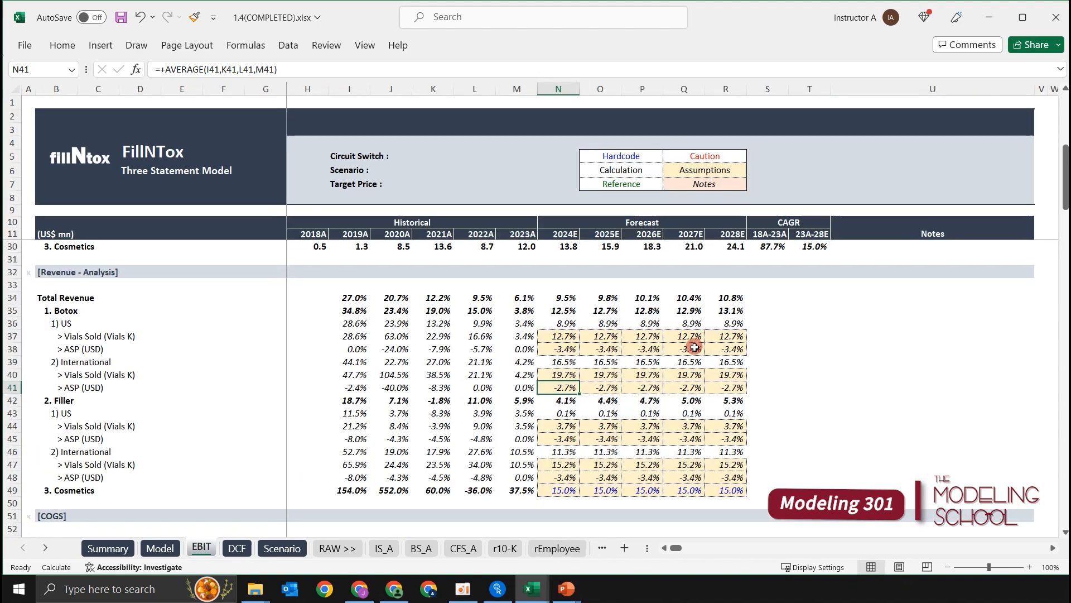
pyautogui.keyDown('ctrl'); pyautogui.scroll(1, 690, 353); pyautogui.keyUp('ctrl')
pyautogui.scroll(-1, 690, 352)
pyautogui.press('Up')
pyautogui.press('Up')
pyautogui.press('Up')
pyautogui.press('Up')
pyautogui.hotkey('shift', 'Right')
pyautogui.hotkey('shift', 'Right')
pyautogui.hotkey('shift', 'Right')
pyautogui.hotkey('shift', 'Right')
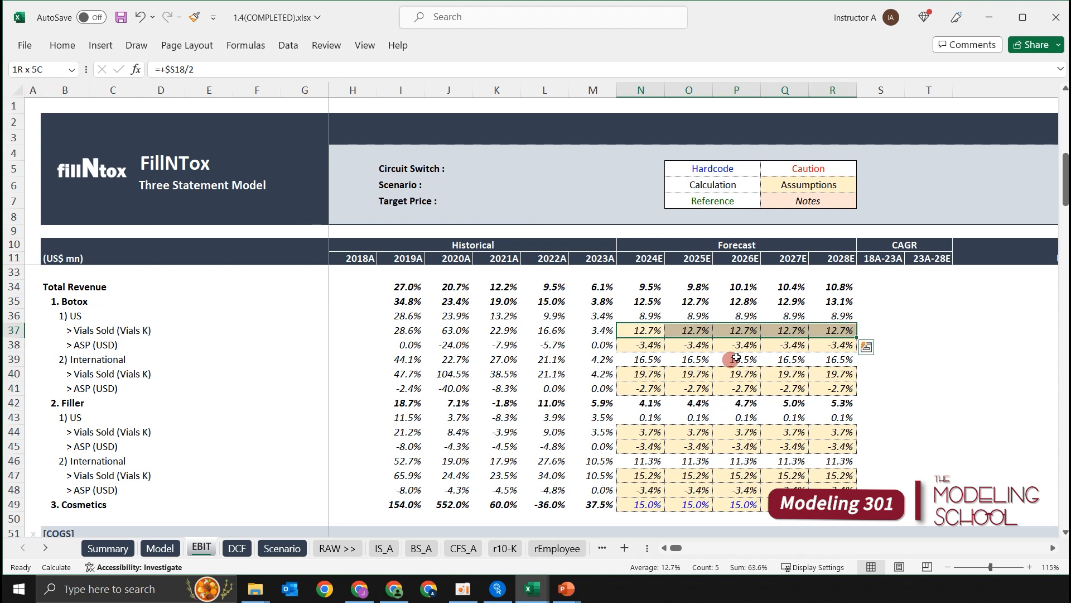
pyautogui.press('Delete')
# Clear the Botox International Vials Sold forecast growth rates in N40:R40
pyautogui.press('Down')
pyautogui.press('Down')
pyautogui.press('Down')
pyautogui.hotkey('shift', 'Right')
pyautogui.hotkey('shift', 'Right')
pyautogui.hotkey('shift', 'Right')
pyautogui.hotkey('shift', 'Right')
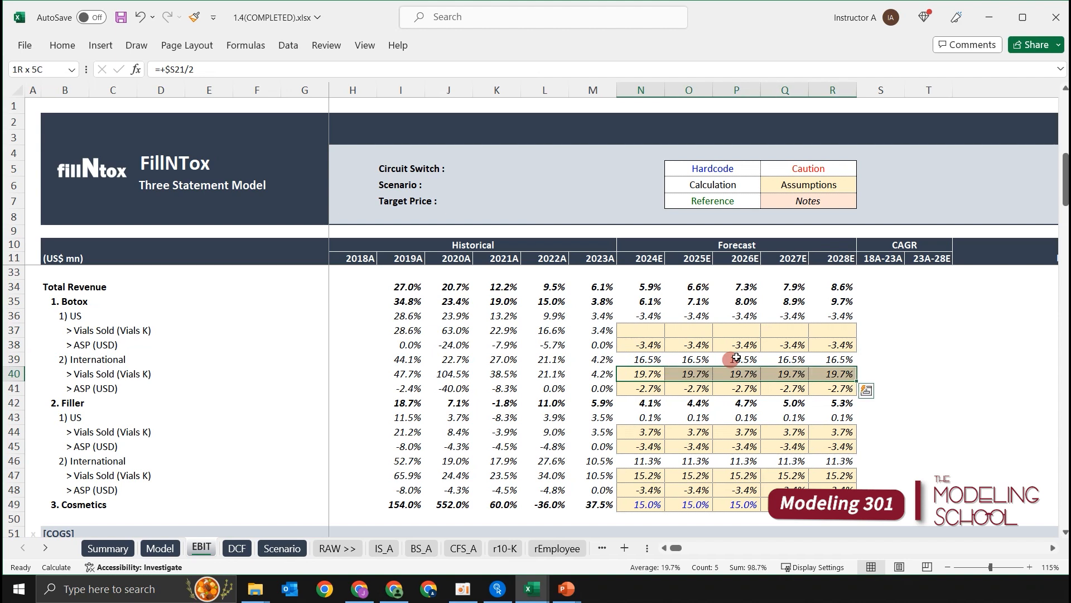
pyautogui.press('Delete')
# Clear the Filler US Vials Sold forecast growth rates in N44:R44
pyautogui.press('Down')
pyautogui.press('Down')
pyautogui.press('Down')
pyautogui.press('Down')
pyautogui.hotkey('shift', 'Right')
pyautogui.hotkey('shift', 'Right')
pyautogui.hotkey('shift', 'Right')
pyautogui.hotkey('shift', 'Right')
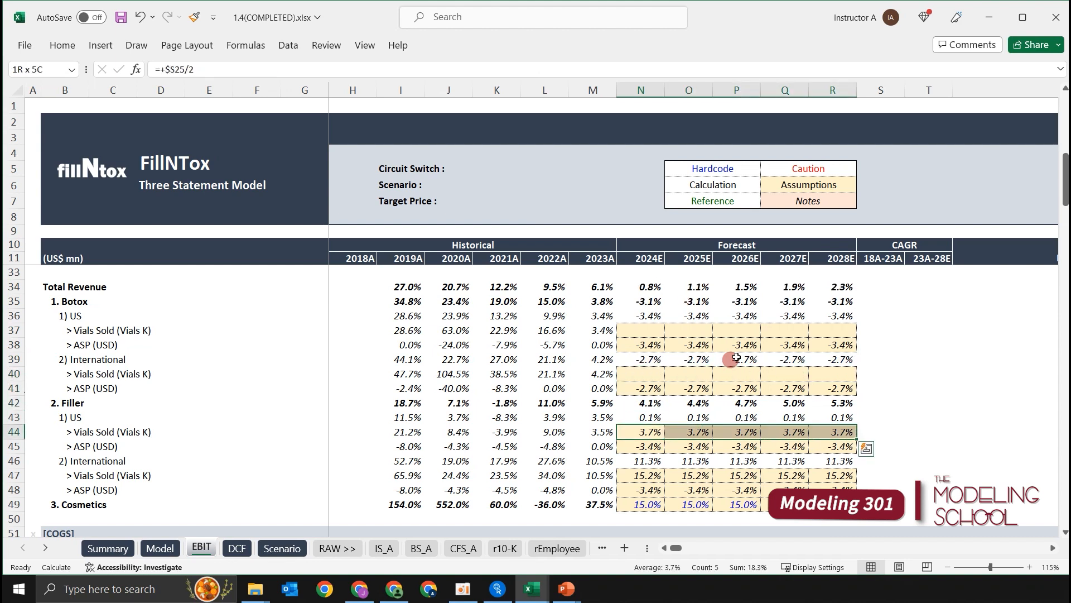
pyautogui.press('Delete')
# Clear the Filler International Vials Sold forecast growth rates in N47:R47
pyautogui.press('Down')
pyautogui.press('Down')
pyautogui.press('Down')
pyautogui.hotkey('shift', 'Right')
pyautogui.hotkey('shift', 'Right')
pyautogui.hotkey('shift', 'Right')
pyautogui.hotkey('shift', 'Right')
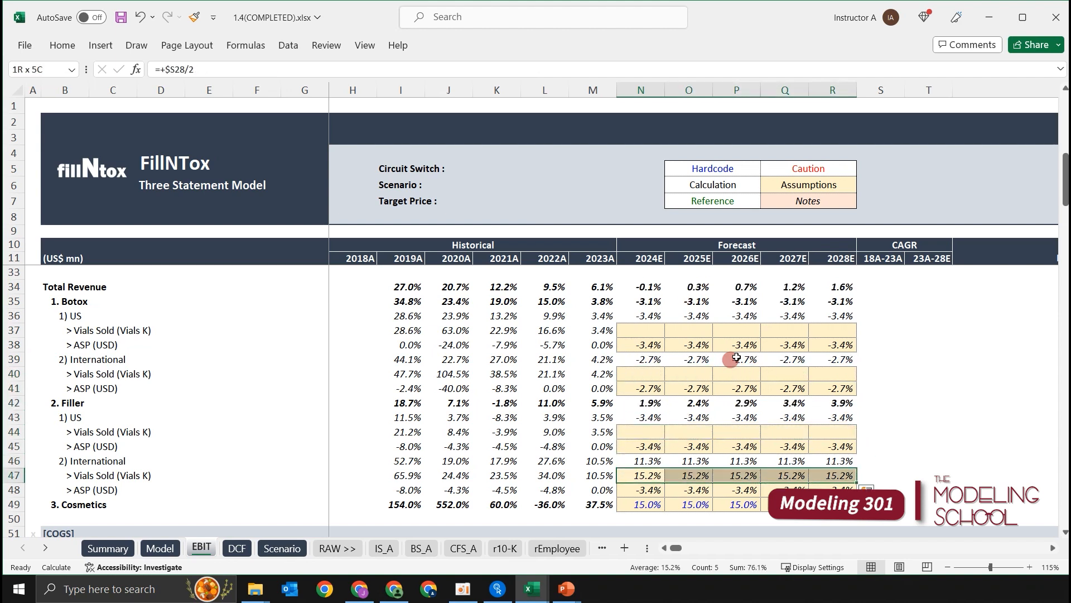
pyautogui.press('Delete')
# Enter the note "<<< Scenario Tab" in U37 beside the Botox US Vials Sold row
pyautogui.press('Right')
pyautogui.press('Right')
pyautogui.press('Right')
pyautogui.press('Right')
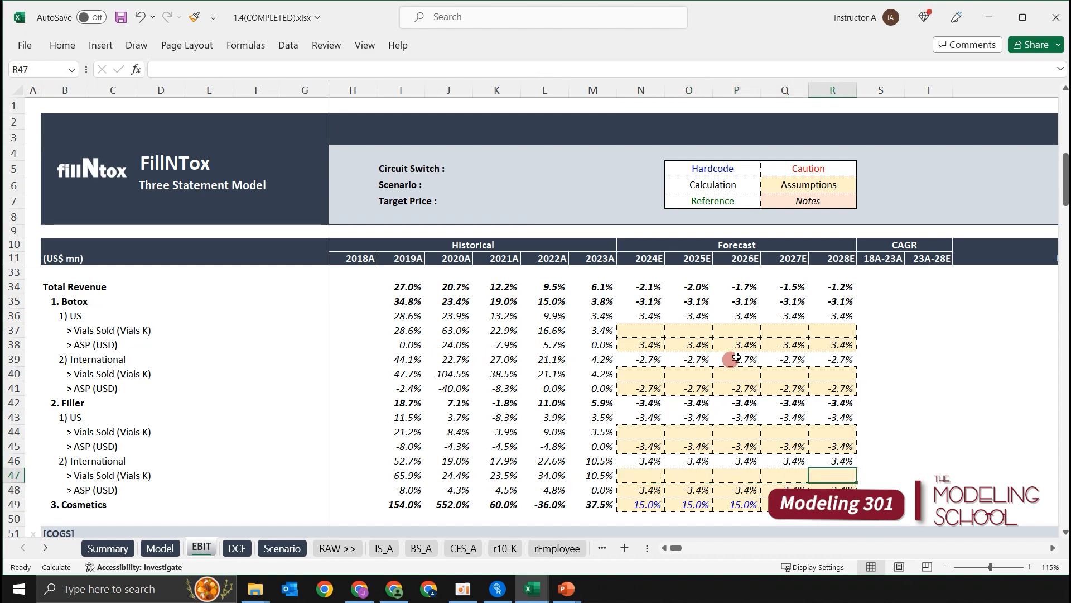
pyautogui.click(982, 332)
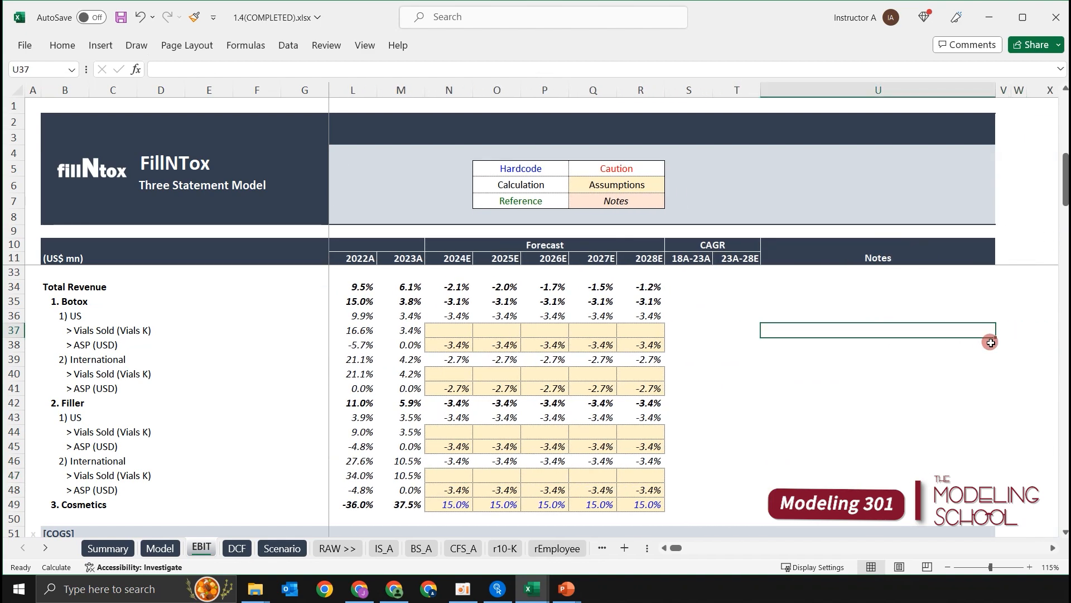
pyautogui.write('<<< Scenario Tab')
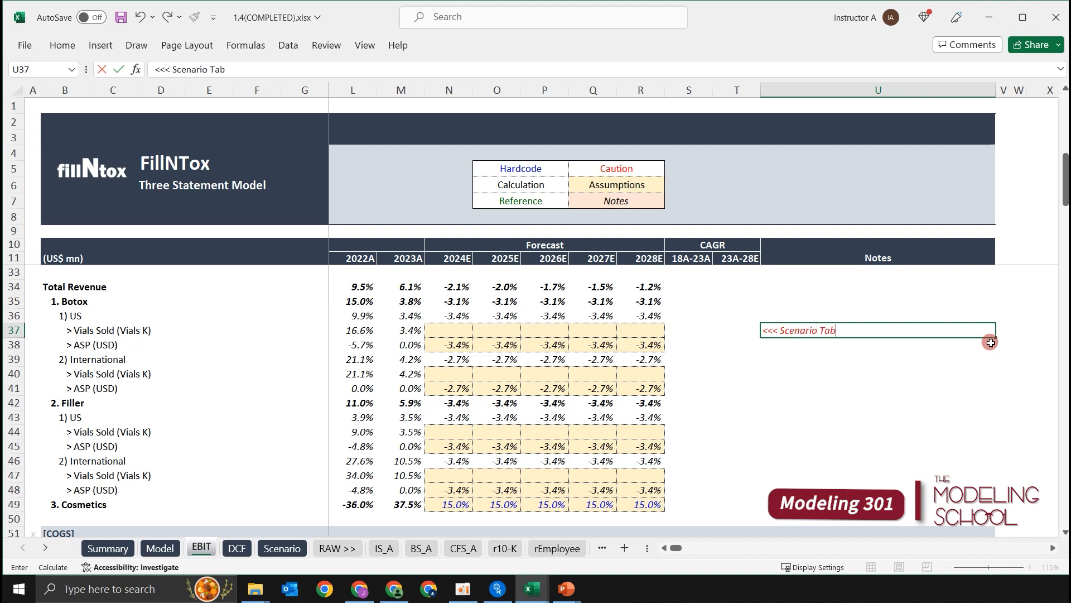
pyautogui.press('Return')
pyautogui.press('Up')
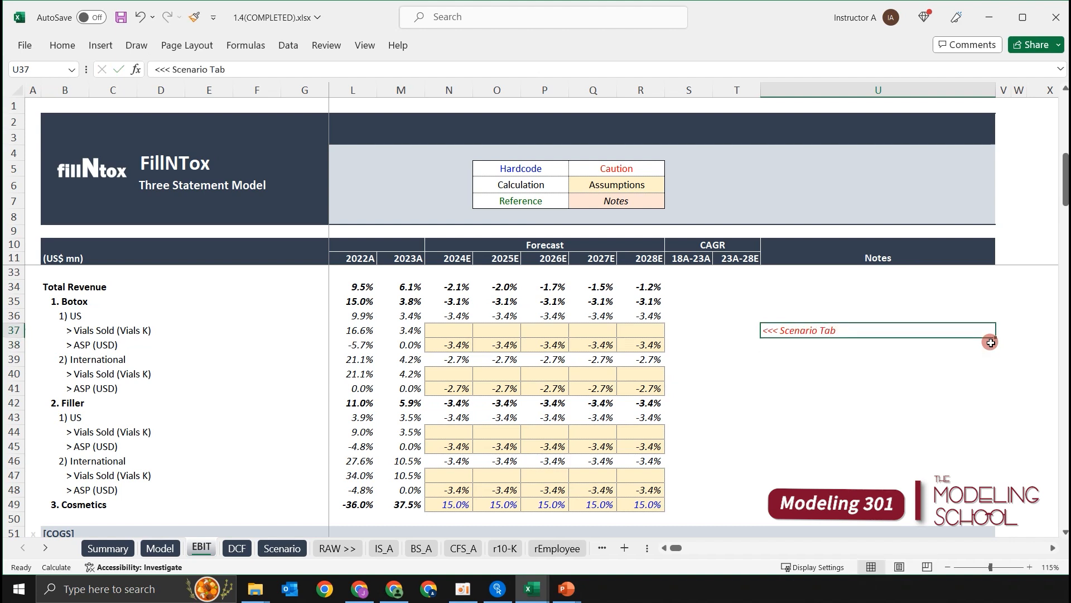
# Copy the note in U37 to the other Vials Sold rows at U40, U44 and U47
pyautogui.hotkey('ctrl', 'c')
pyautogui.press('Down')
pyautogui.press('Down')
pyautogui.press('Down')
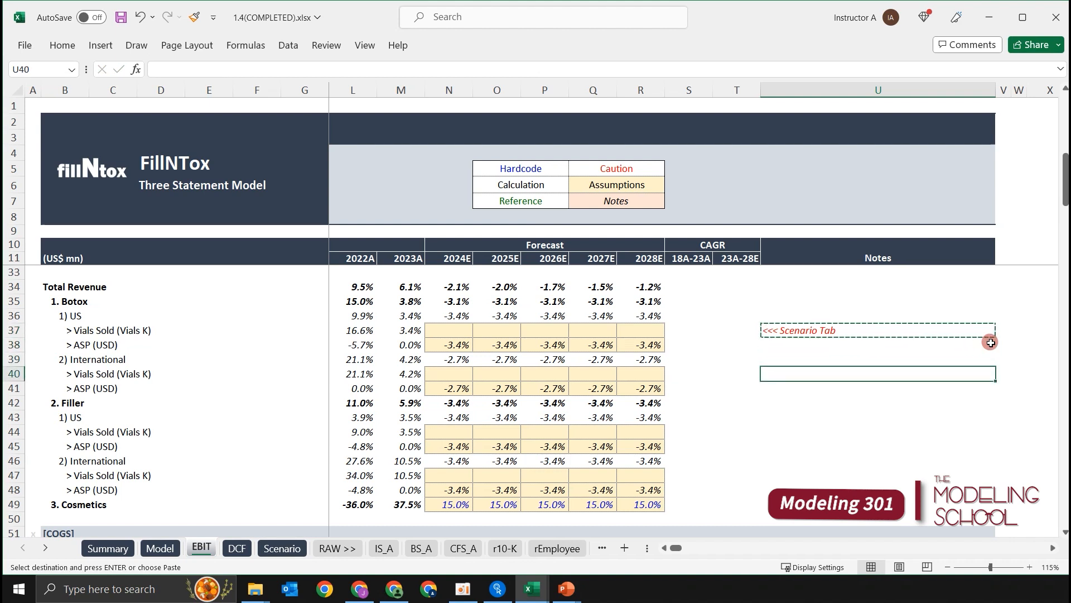
pyautogui.hotkey('ctrl', 'v')
pyautogui.press('Down')
pyautogui.press('Down')
pyautogui.press('Down')
pyautogui.press('Down')
pyautogui.hotkey('ctrl', 'v')
pyautogui.press('Down')
pyautogui.press('Down')
pyautogui.press('Down')
pyautogui.hotkey('ctrl', 'v')
pyautogui.press('Escape')
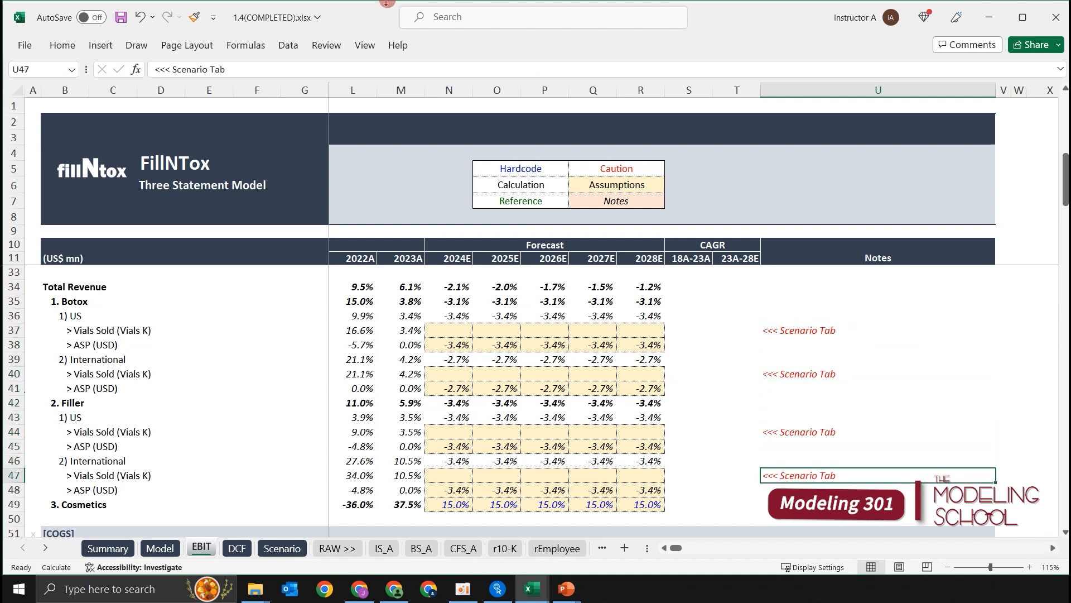
# Link the Botox US Vials Sold 2024E growth rate in N37 to the Scenario sheet with =Scenario!N15
pyautogui.click(430, 331)
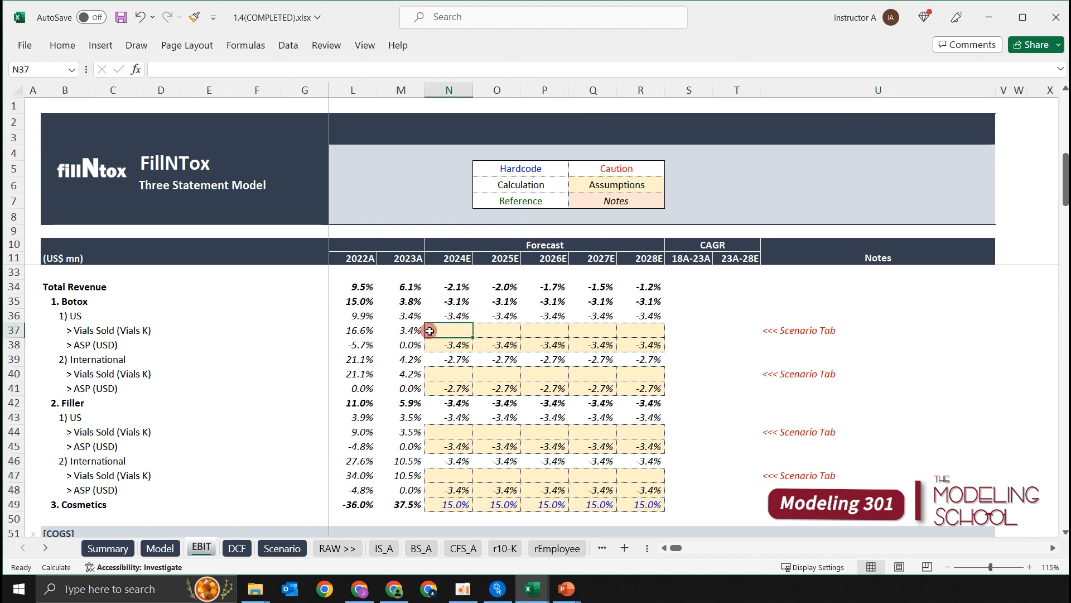
pyautogui.scroll(-1, 591, 339)
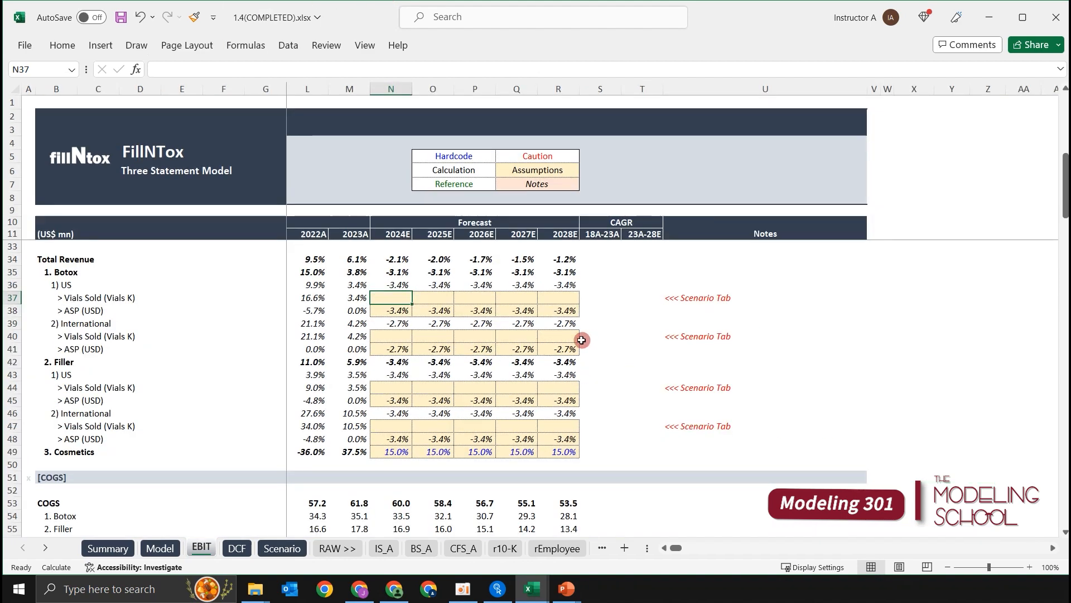
pyautogui.scroll(-1, 581, 339)
pyautogui.scroll(2, 364, 285)
pyautogui.moveTo(168, 289); pyautogui.dragTo(371, 312)
pyautogui.click(525, 355)
pyautogui.press('Up')
pyautogui.press('Up')
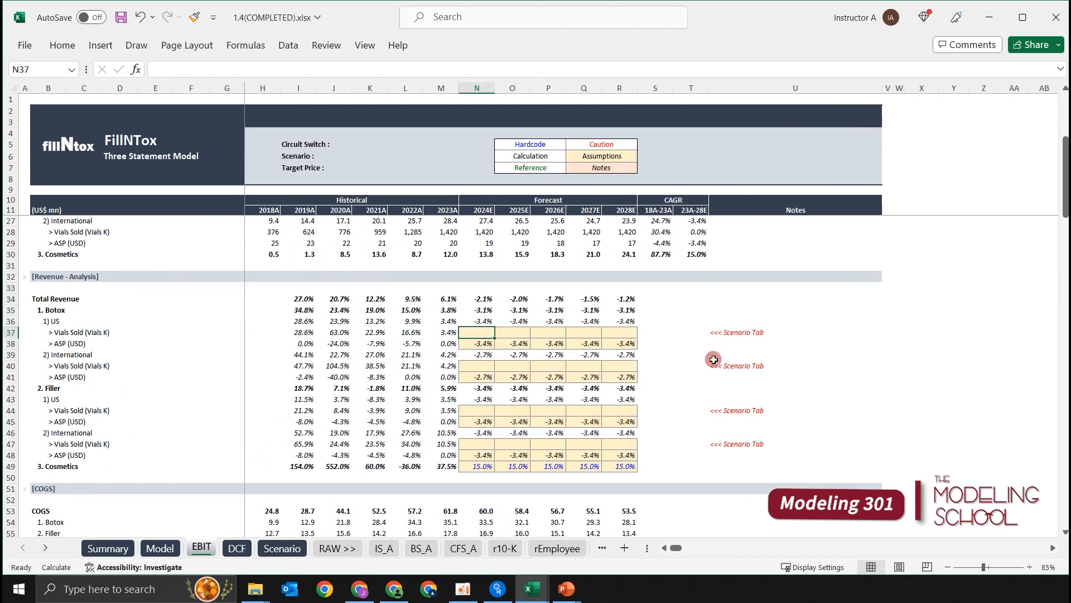
pyautogui.write('=')
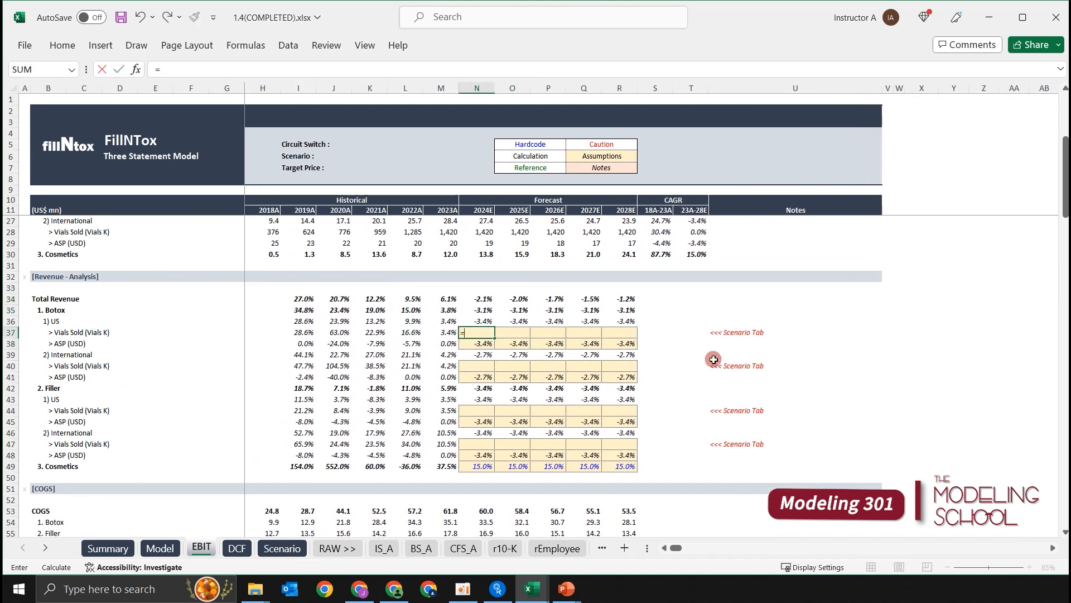
pyautogui.hotkey('ctrl', 'pagedown')
pyautogui.hotkey('ctrl', 'pagedown')
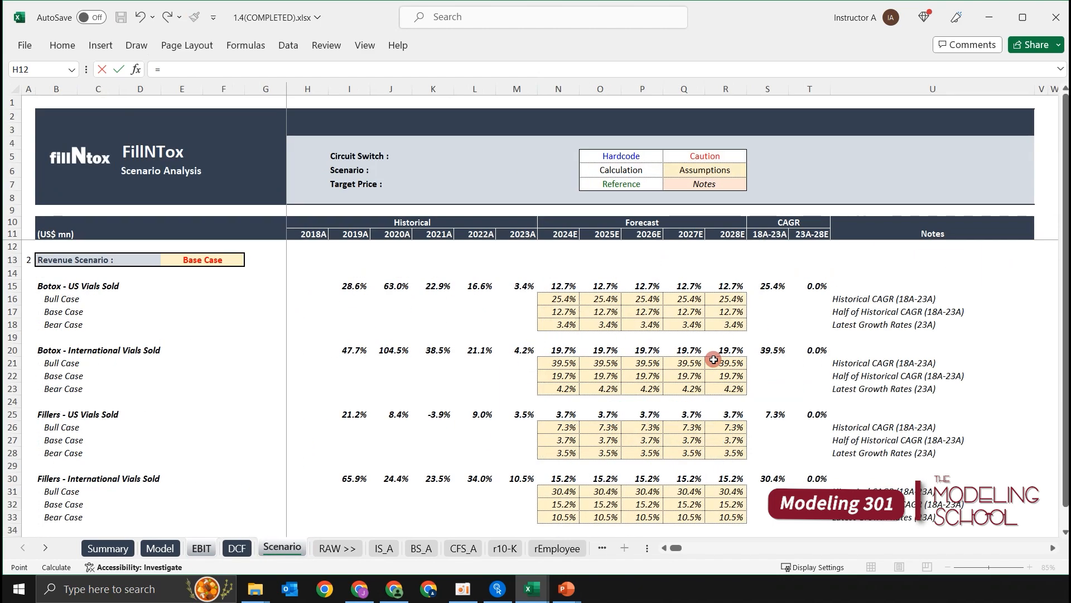
pyautogui.click(552, 287)
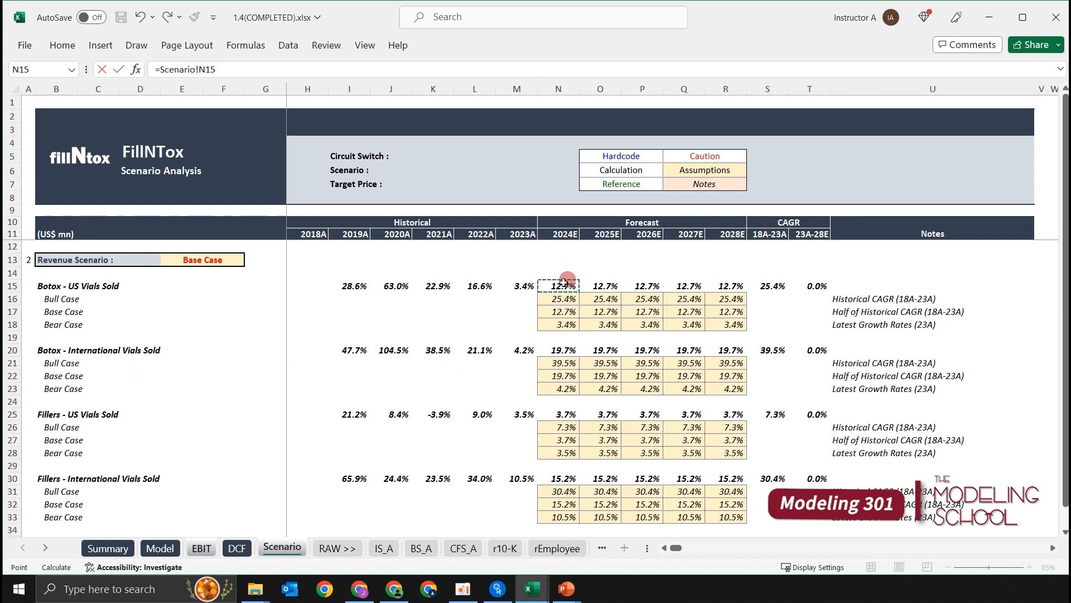
pyautogui.press('Return')
pyautogui.press('Up')
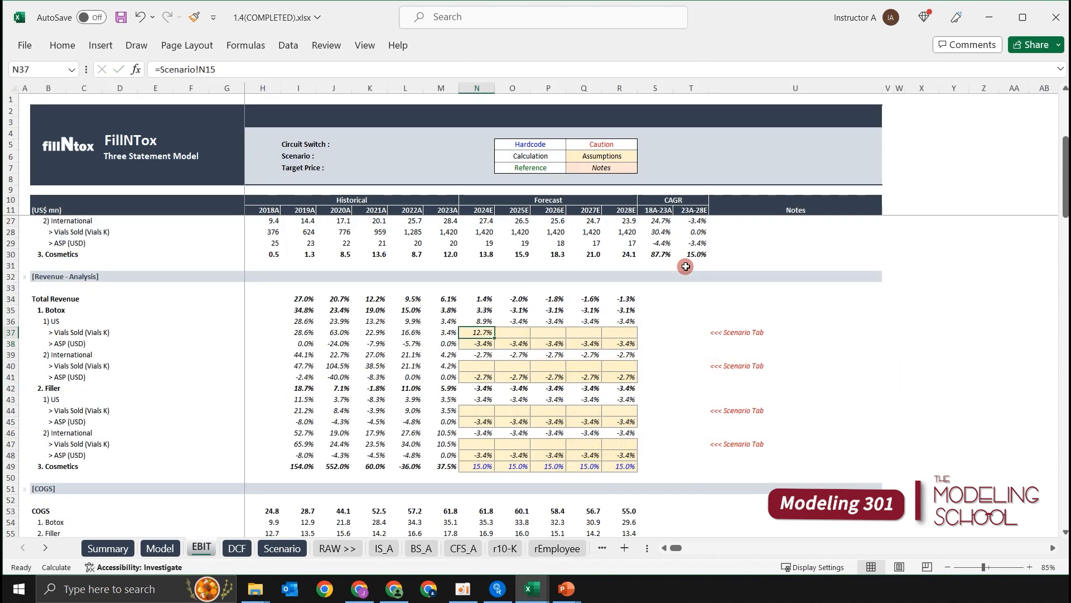
# Fill the Scenario link in N37 across the remaining forecast years through R37
pyautogui.hotkey('shift', 'Right')
pyautogui.hotkey('shift', 'Right')
pyautogui.hotkey('shift', 'Right')
pyautogui.hotkey('shift', 'Right')
pyautogui.hotkey('ctrl', 'r')
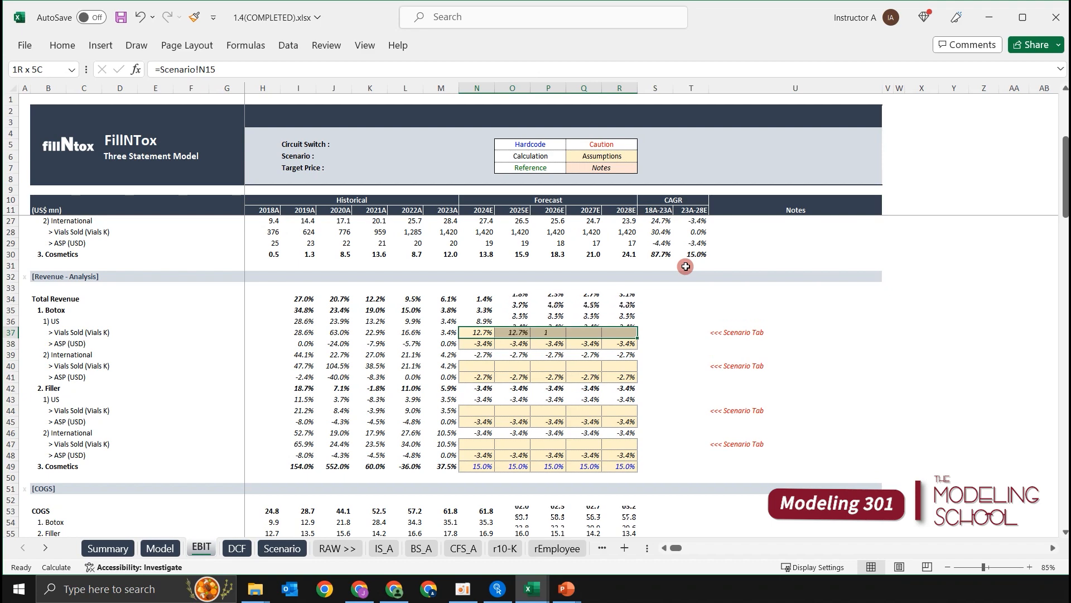
# Link the Botox International Vials Sold 2024E growth rate in N40 to the Scenario sheet with =+Scenario!N20
pyautogui.press('Down')
pyautogui.press('Down')
pyautogui.press('Down')
pyautogui.write('+')
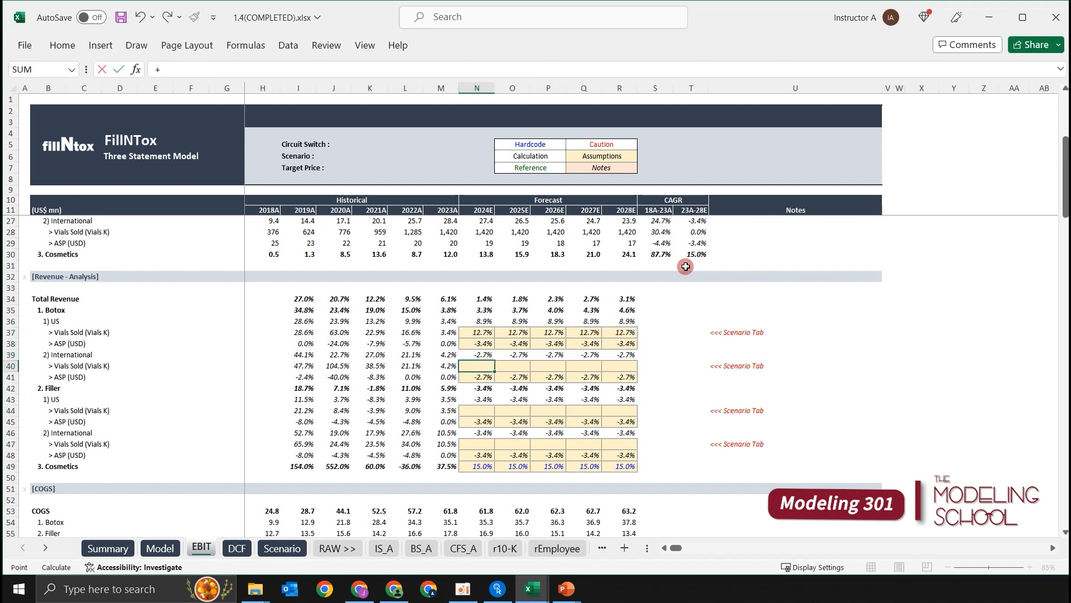
pyautogui.hotkey('ctrl', 'pagedown')
pyautogui.hotkey('ctrl', 'pagedown')
pyautogui.press('Down')
pyautogui.press('Down')
pyautogui.press('Down')
pyautogui.press('Down')
pyautogui.press('Down')
pyautogui.press('Down')
pyautogui.press('Down')
pyautogui.press('Down')
pyautogui.press('Right')
pyautogui.press('Right')
pyautogui.press('Right')
pyautogui.press('Right')
pyautogui.press('Right')
pyautogui.press('Right')
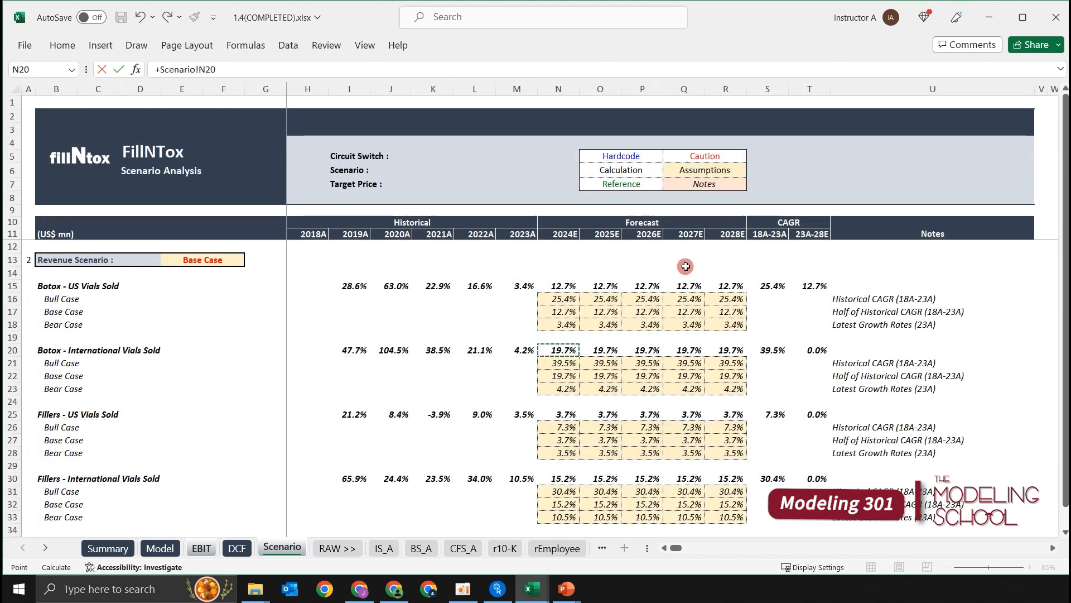
pyautogui.hotkey('ctrl', 'Return')
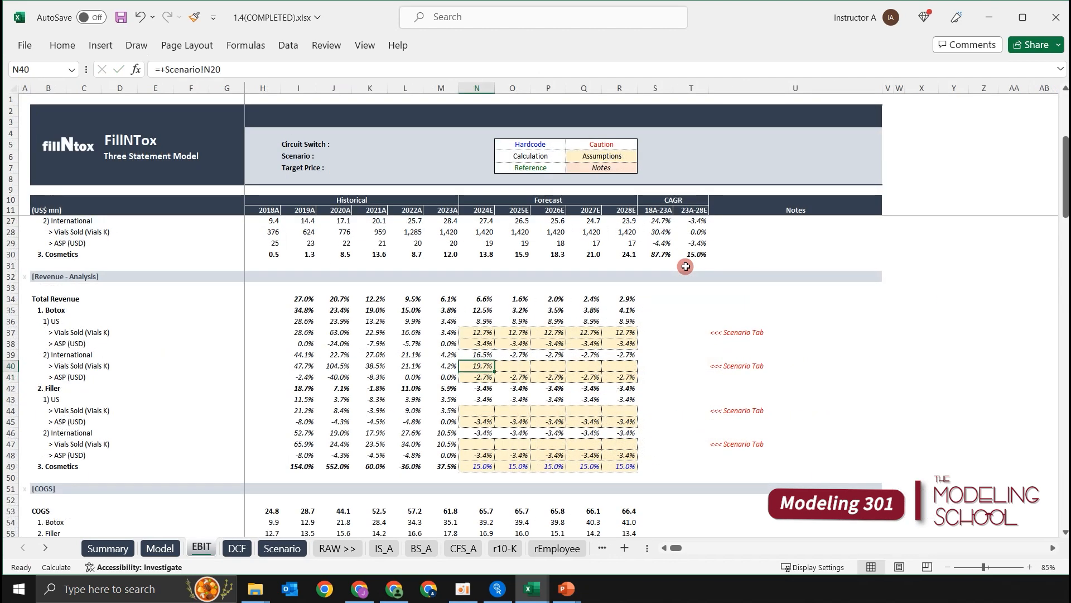
# Fill the Scenario link in N40 across the remaining forecast years through R40
pyautogui.hotkey('shift', 'Right')
pyautogui.hotkey('shift', 'Right')
pyautogui.hotkey('shift', 'Right')
pyautogui.hotkey('shift', 'Right')
pyautogui.hotkey('ctrl', 'r')
# Link the Filler US Vials Sold 2024E growth rate in N44 to the Scenario sheet with =+Scenario!N25
pyautogui.press('Down')
pyautogui.press('Down')
pyautogui.press('Down')
pyautogui.press('Down')
pyautogui.write('+')
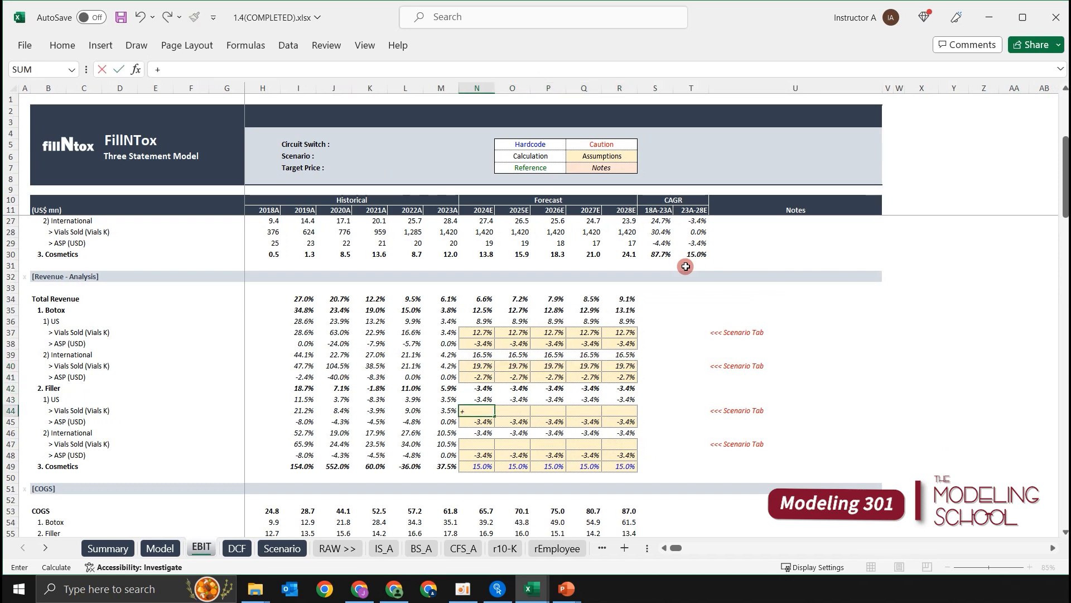
pyautogui.hotkey('ctrl', 'pagedown')
pyautogui.hotkey('ctrl', 'pagedown')
pyautogui.press('Down')
pyautogui.press('Down')
pyautogui.press('Down')
pyautogui.press('Down')
pyautogui.press('Down')
pyautogui.press('Down')
pyautogui.press('Down')
pyautogui.press('Down')
pyautogui.press('Down')
pyautogui.press('Down')
pyautogui.press('Down')
pyautogui.press('Down')
pyautogui.press('Right')
pyautogui.press('Right')
pyautogui.press('Right')
pyautogui.press('Right')
pyautogui.press('Right')
pyautogui.press('Right')
pyautogui.hotkey('shift', 'Right')
pyautogui.hotkey('shift', 'Right')
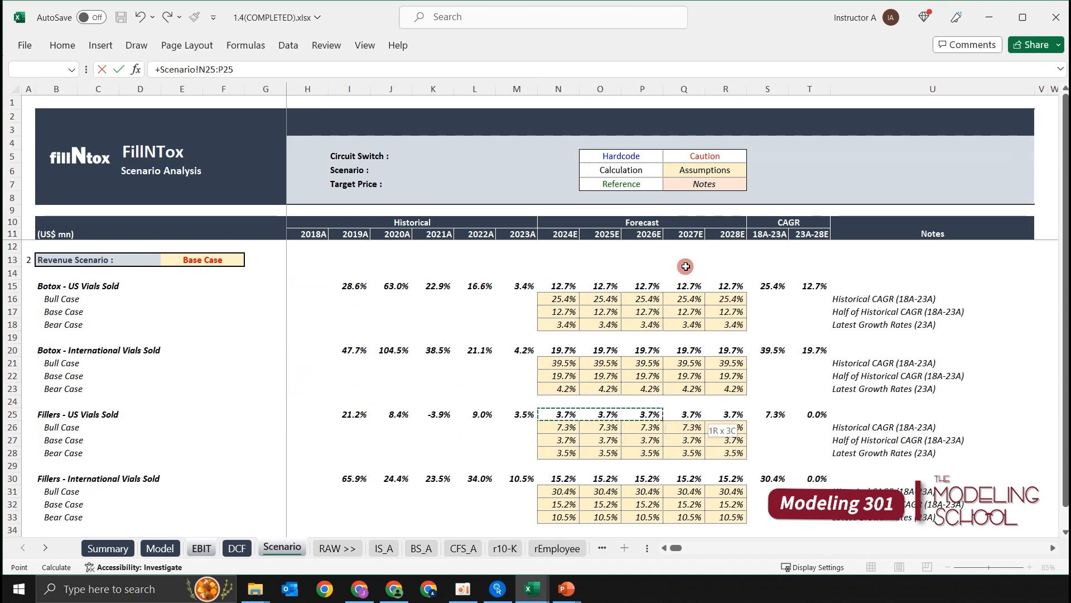
pyautogui.hotkey('shift', 'Left')
pyautogui.hotkey('shift', 'Left')
pyautogui.hotkey('ctrl', 'Return')
# Fill the Scenario link in N44 across the remaining forecast years through R44
pyautogui.hotkey('shift', 'Right')
pyautogui.hotkey('shift', 'Right')
pyautogui.hotkey('shift', 'Right')
pyautogui.hotkey('shift', 'Right')
pyautogui.hotkey('ctrl', 'r')
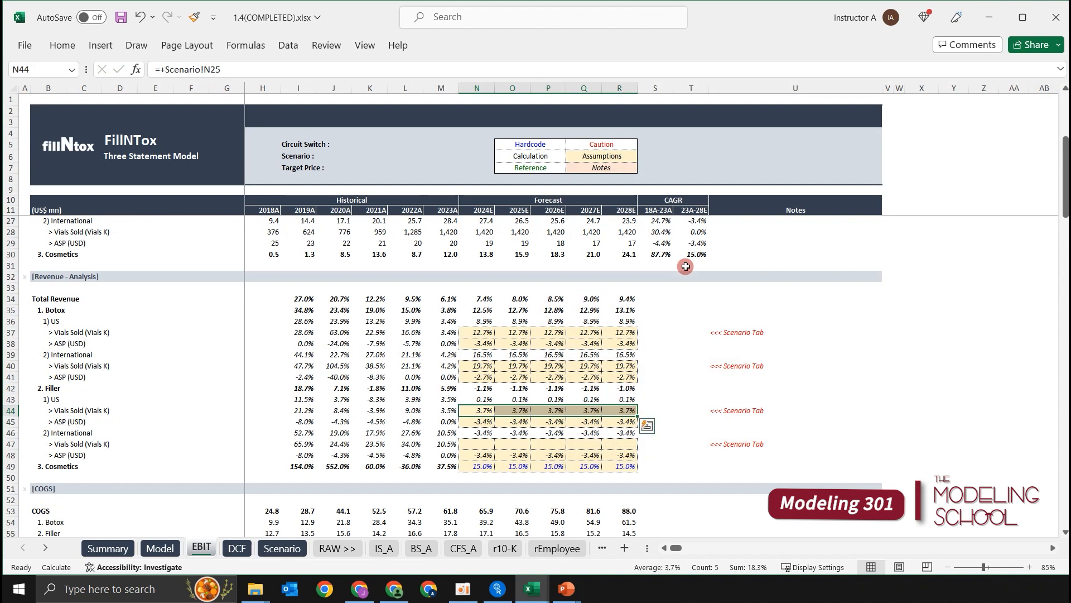
# Link the Filler International Vials Sold 2024E growth rate in N47 to the Scenario sheet with =+Scenario!N30
pyautogui.press('Down')
pyautogui.press('Down')
pyautogui.press('Down')
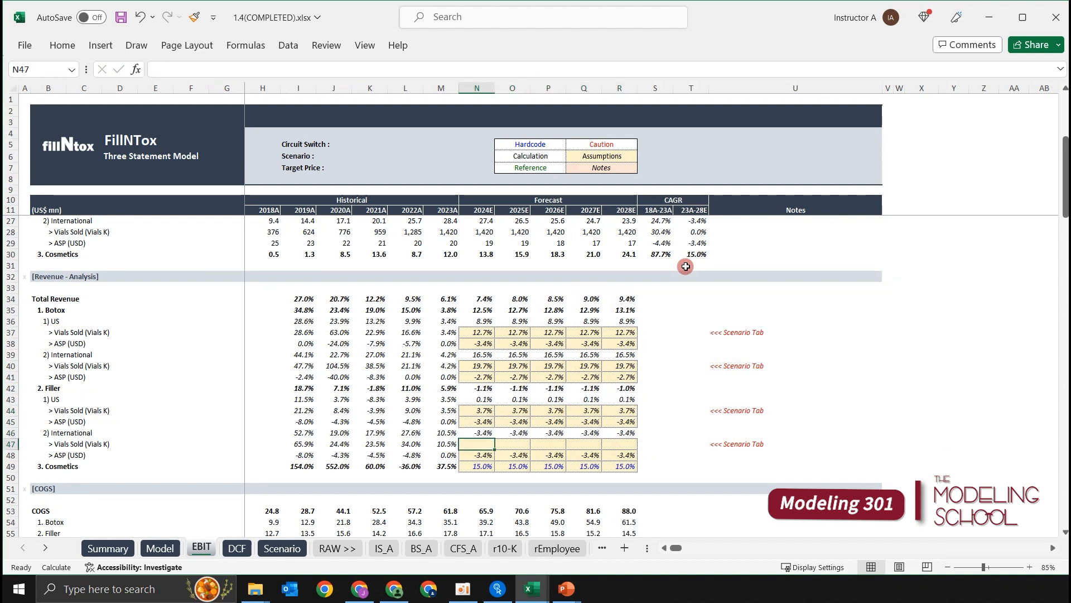
pyautogui.write('+')
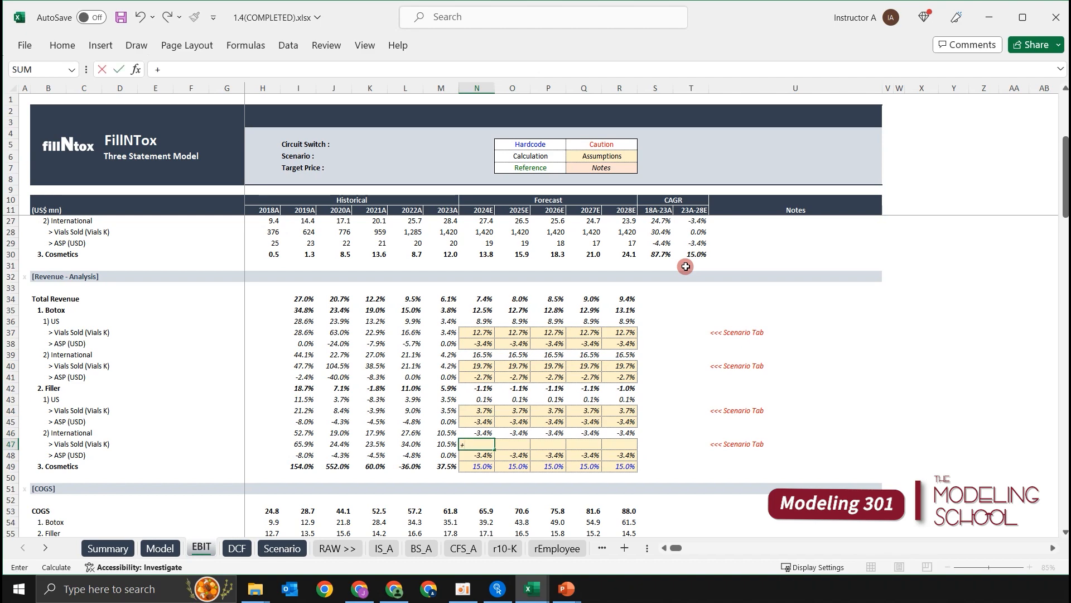
pyautogui.hotkey('ctrl', 'pagedown')
pyautogui.hotkey('ctrl', 'pagedown')
pyautogui.press('Down')
pyautogui.press('Down')
pyautogui.press('Down')
pyautogui.press('Down')
pyautogui.press('Down')
pyautogui.press('Down')
pyautogui.press('Down')
pyautogui.press('Down')
pyautogui.press('Down')
pyautogui.press('Down')
pyautogui.press('Down')
pyautogui.press('Down')
pyautogui.press('Down')
pyautogui.press('Down')
pyautogui.press('Down')
pyautogui.press('Down')
pyautogui.press('Right')
pyautogui.press('Right')
pyautogui.press('Right')
pyautogui.press('Down')
pyautogui.press('Right')
pyautogui.press('Right')
pyautogui.press('Right')
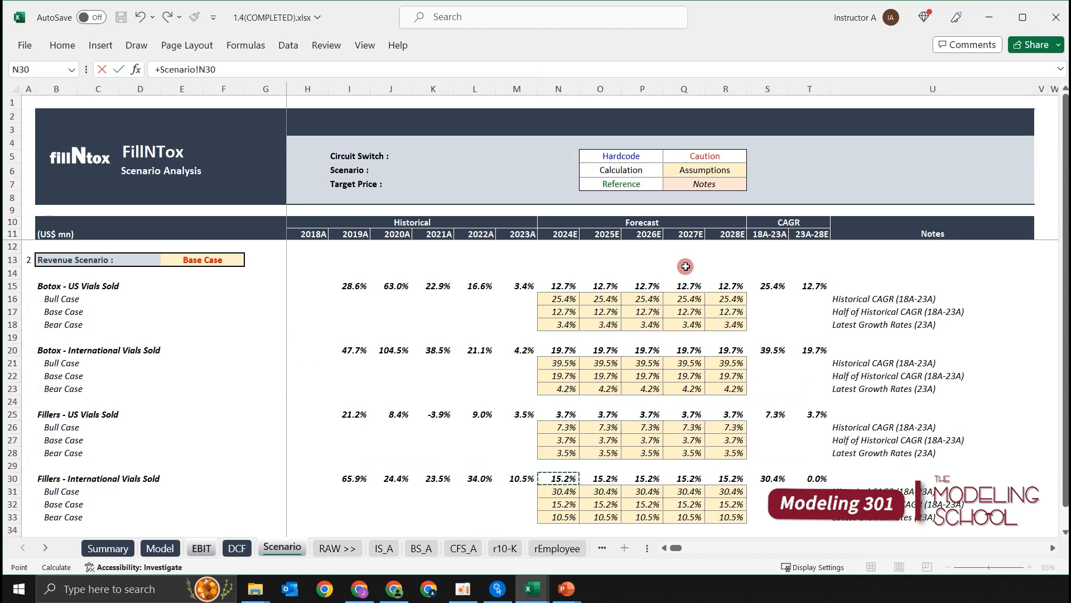
pyautogui.press('Return')
# Fill the Scenario link in N47 across the remaining forecast years through R47
pyautogui.press('Up')
pyautogui.hotkey('shift', 'Right')
pyautogui.hotkey('shift', 'Right')
pyautogui.hotkey('shift', 'Right')
pyautogui.hotkey('shift', 'Right')
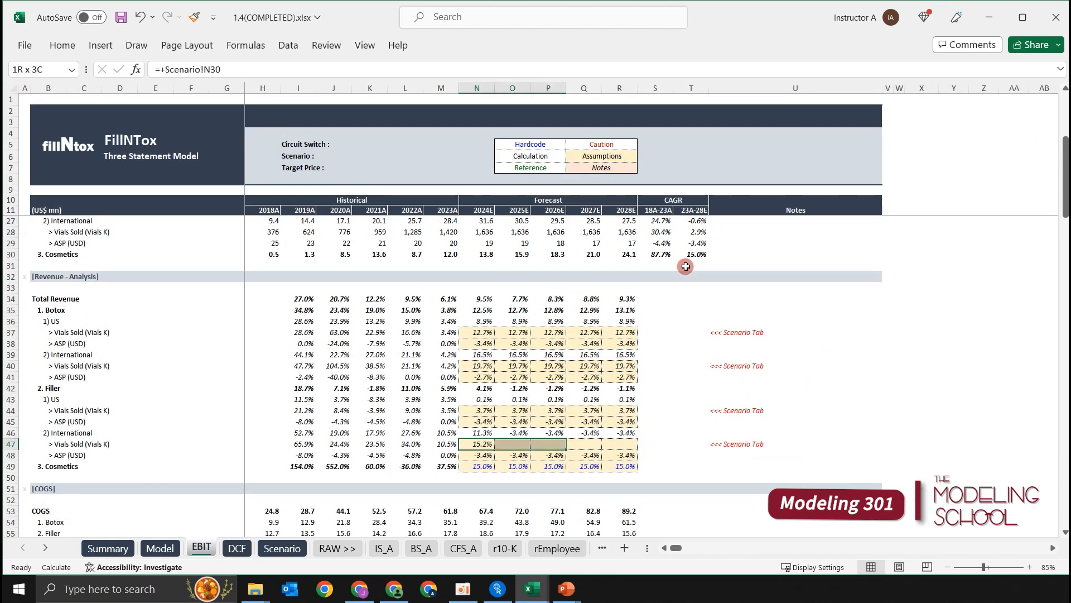
pyautogui.hotkey('ctrl', 'r')
# Return to the top of the EBIT sheet and examine the revenue forecasts
pyautogui.press('Left')
pyautogui.press('Left')
pyautogui.press('Left')
pyautogui.press('Left')
pyautogui.press('Left')
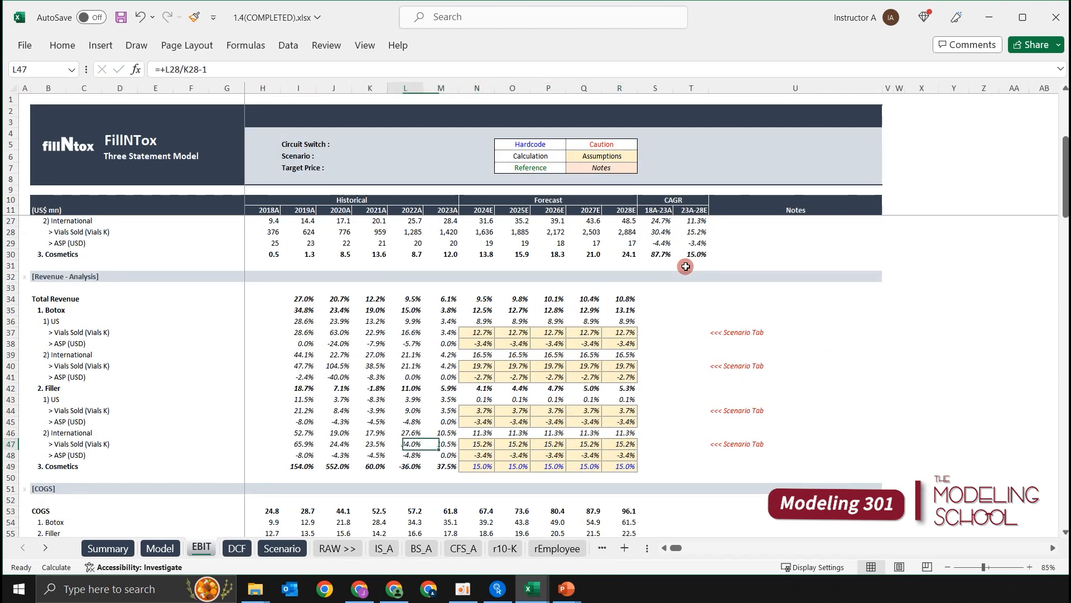
pyautogui.press('Home')
pyautogui.hotkey('ctrl', 'Up')
pyautogui.hotkey('ctrl', 'Up')
pyautogui.hotkey('ctrl', 'Up')
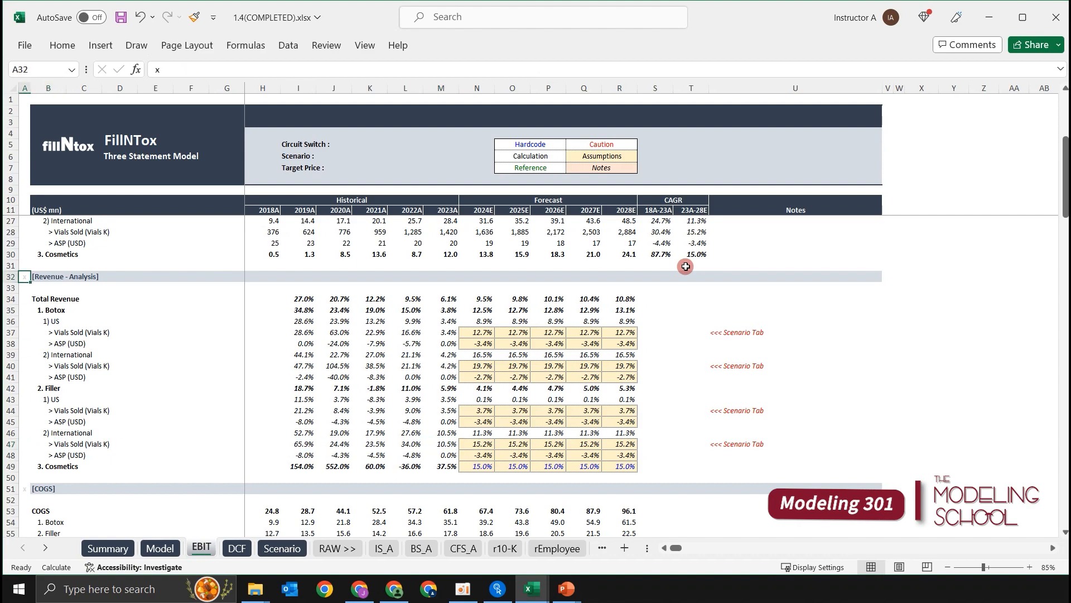
pyautogui.press('Down')
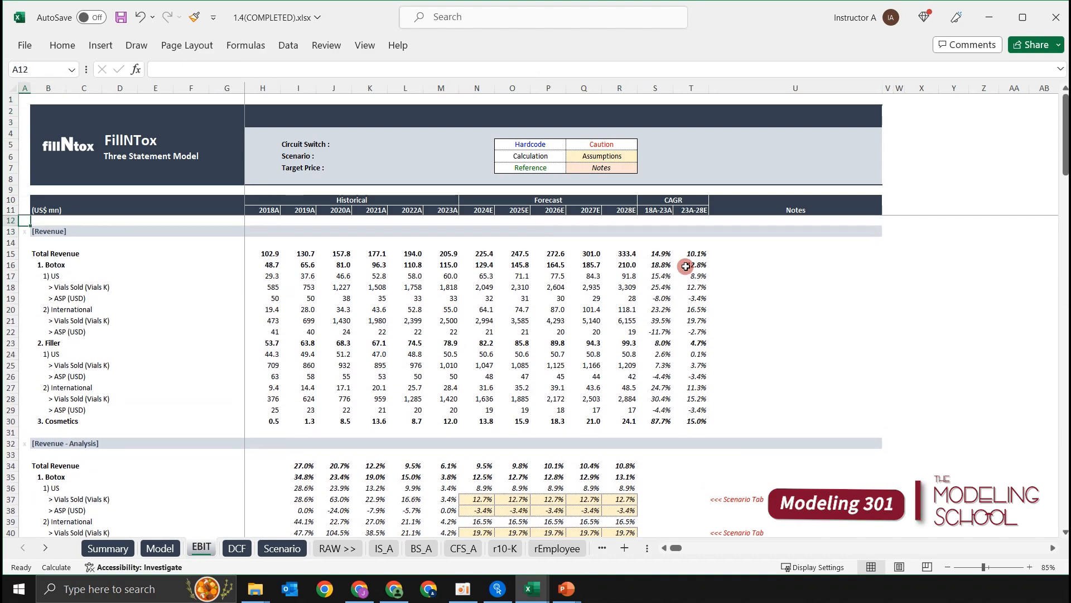
# Check the selected revenue scenario on the Scenario sheet and examine the value per share in H38 of the DCF sheet
pyautogui.hotkey('ctrl', 'pagedown')
pyautogui.hotkey('ctrl', 'pagedown')
pyautogui.press('Left')
pyautogui.press('Left')
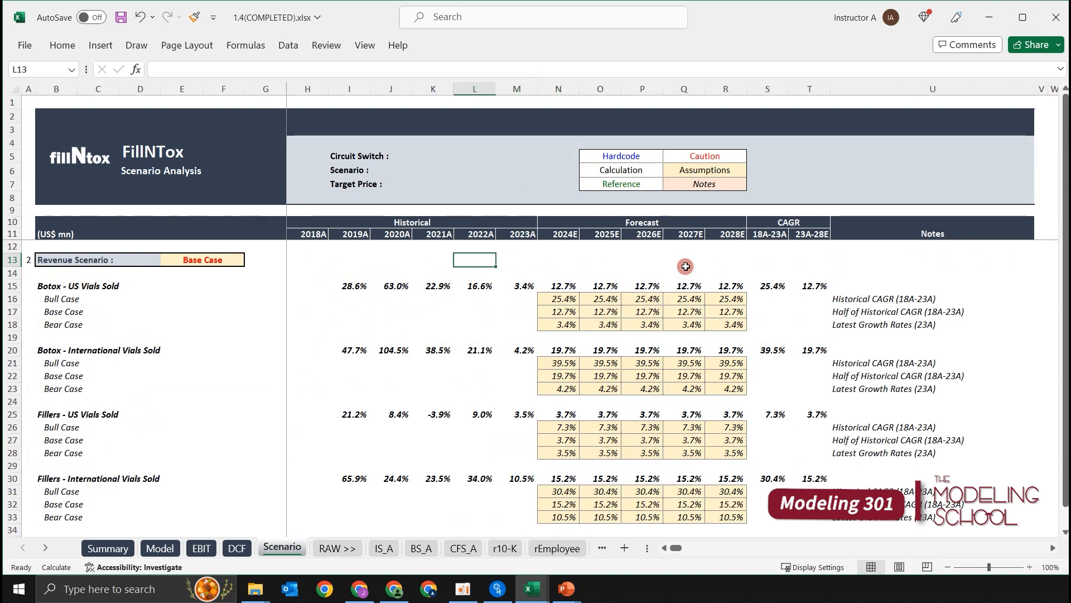
pyautogui.hotkey('ctrl', 'Left')
pyautogui.press('Left')
pyautogui.press('Right')
pyautogui.hotkey('ctrl', 'pageup')
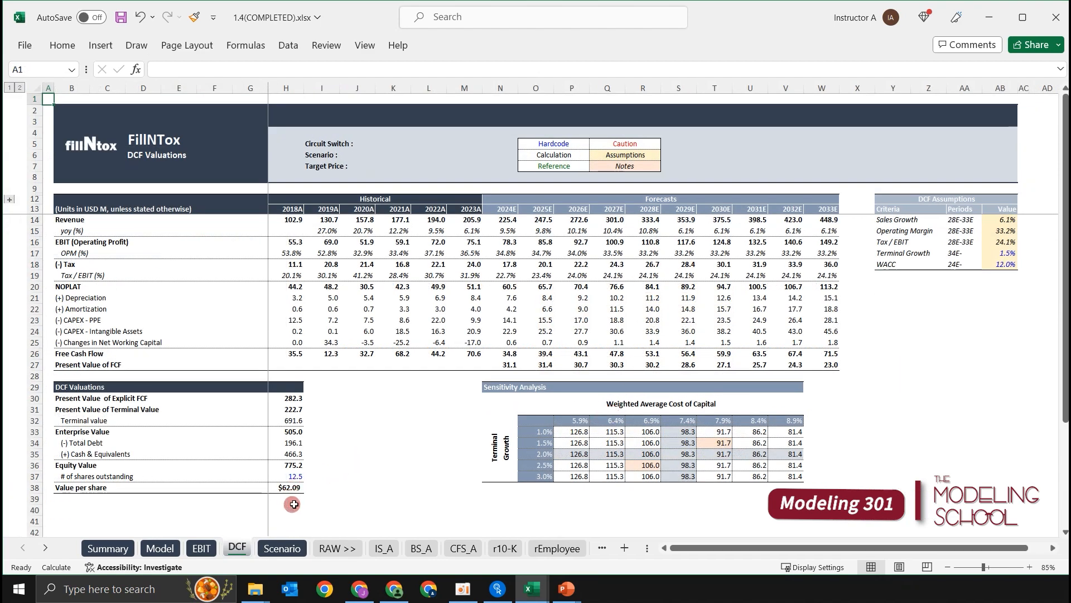
pyautogui.click(322, 488)
pyautogui.press('Left')
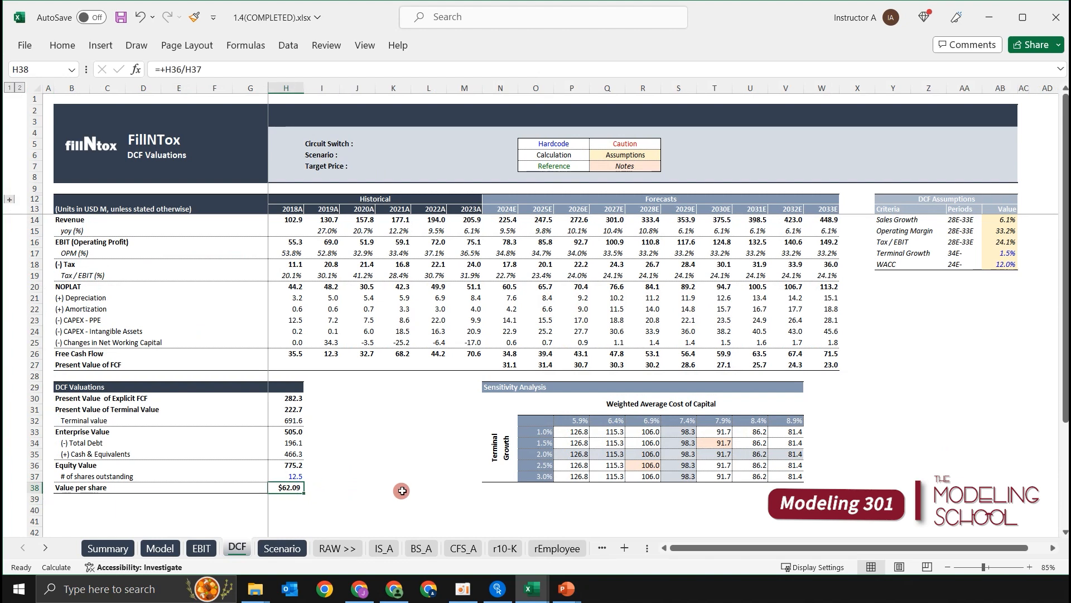
# Set the revenue scenario in E13 to Bull Case and check its effect on the Model and DCF sheets
pyautogui.hotkey('ctrl', 'pagedown')
pyautogui.hotkey('alt', 'Down')
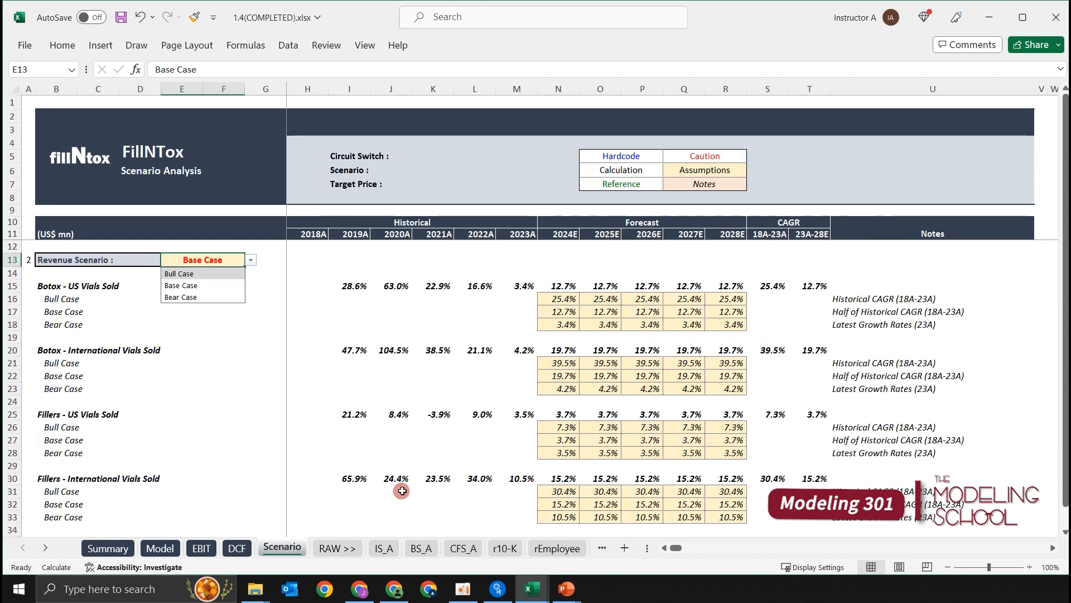
pyautogui.press('Return')
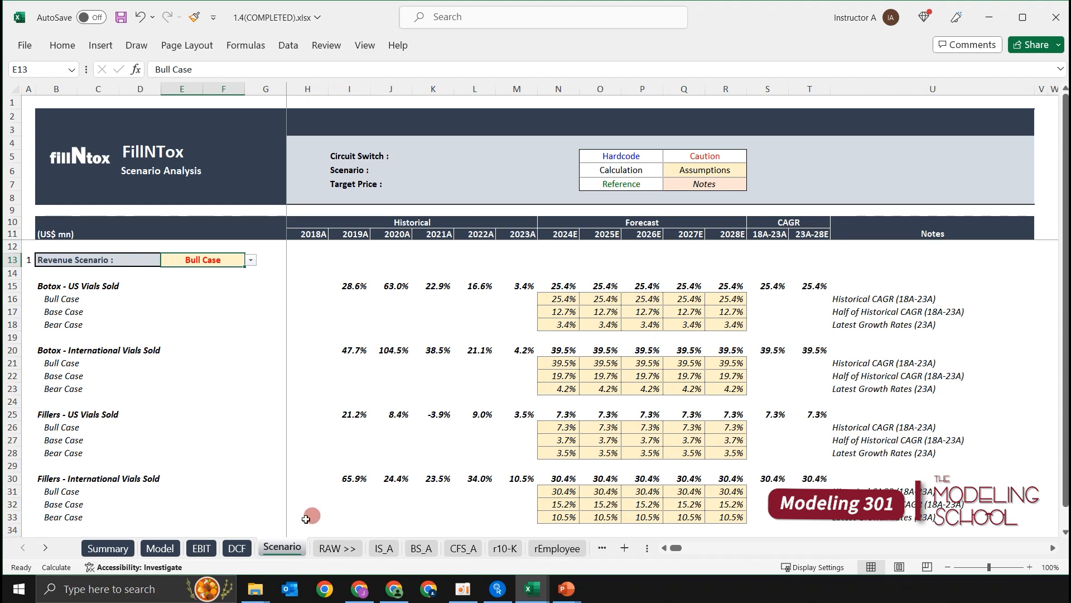
pyautogui.click(198, 549)
pyautogui.click(167, 552)
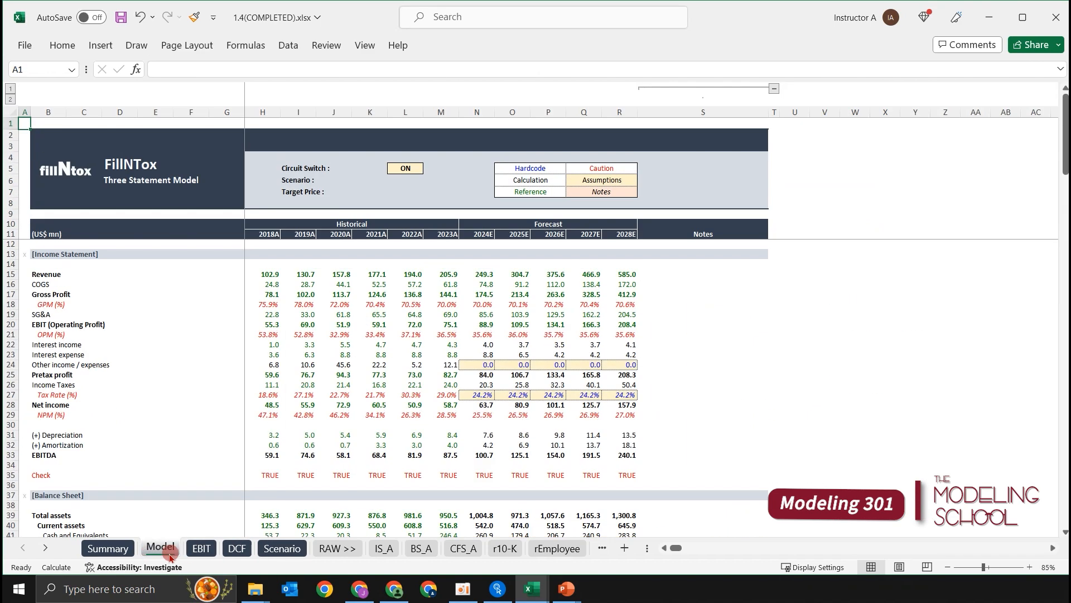
pyautogui.click(230, 552)
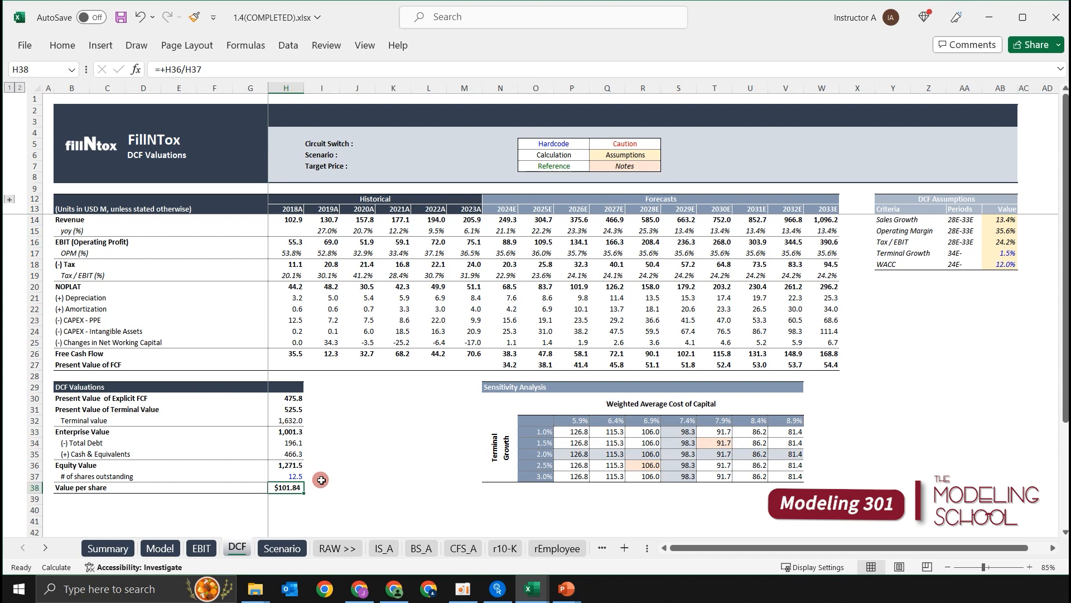
pyautogui.hotkey('ctrl', 'pagedown')
pyautogui.press('Down')
pyautogui.press('Down')
pyautogui.press('Down')
pyautogui.hotkey('shift', 'space')
pyautogui.press('Down')
pyautogui.press('Down')
pyautogui.hotkey('shift', 'space')
pyautogui.press('Up')
pyautogui.press('Up')
pyautogui.press('Up')
pyautogui.press('Up')
pyautogui.press('Up')
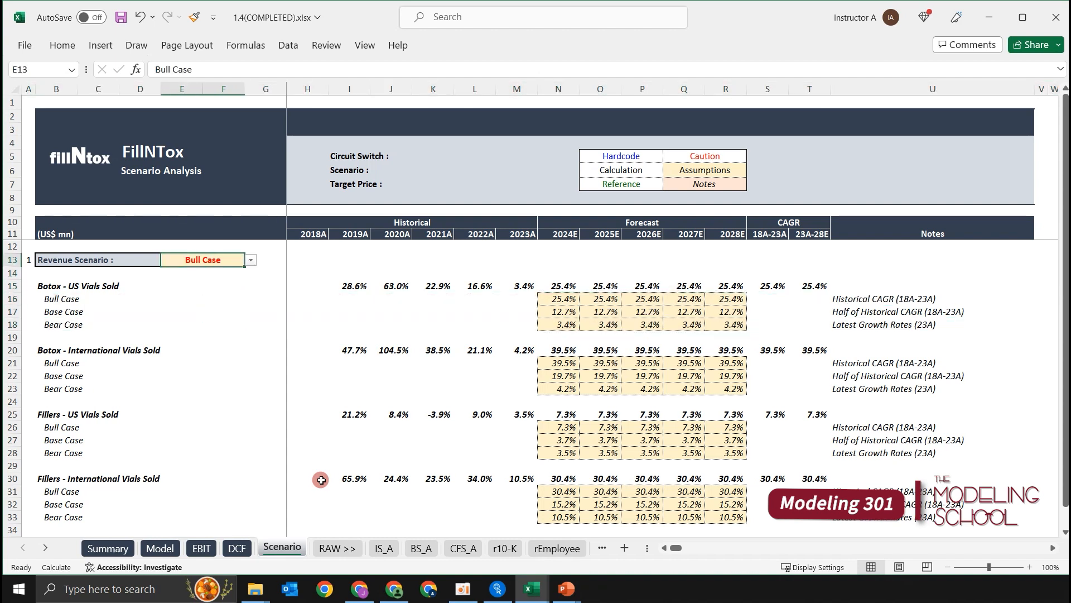
# Set the revenue scenario in E13 to Bear Case and check the value per share on the DCF sheet
pyautogui.hotkey('alt', 'Down')
pyautogui.press('Down')
pyautogui.press('Down')
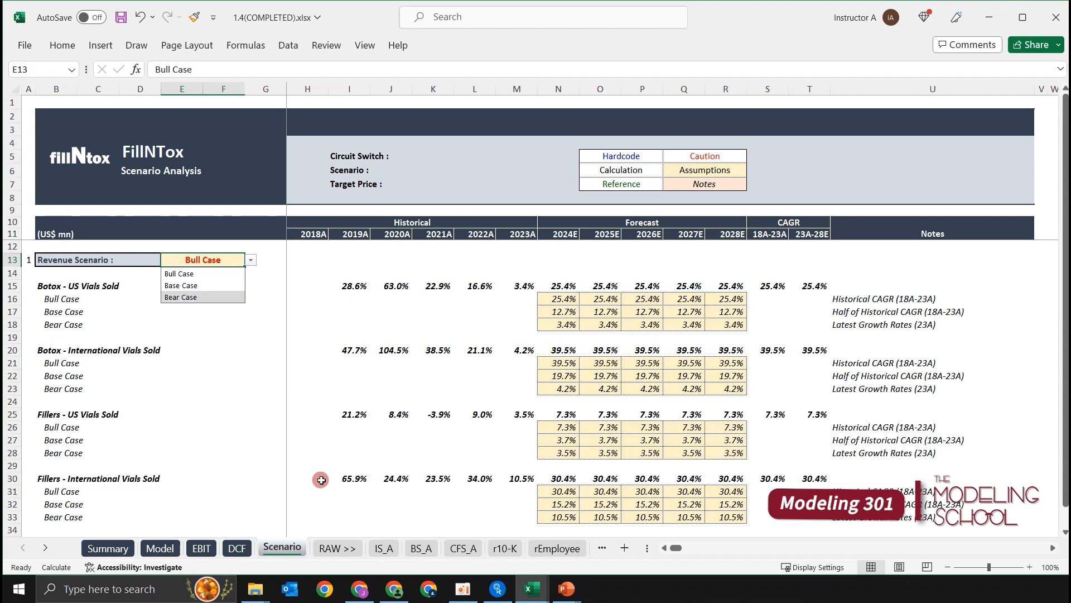
pyautogui.press('Return')
pyautogui.hotkey('ctrl', 'pageup')
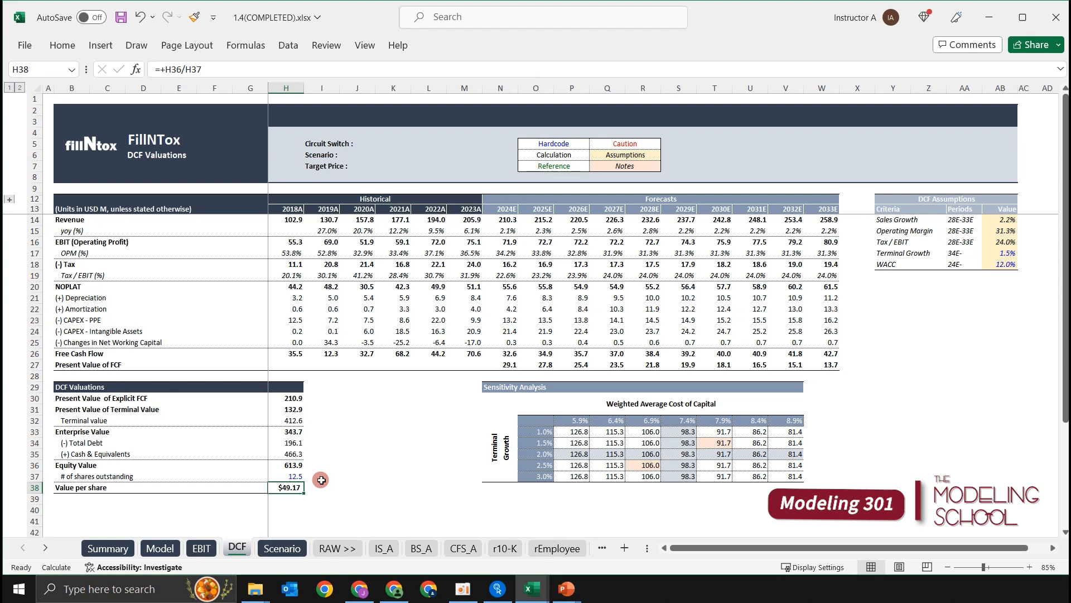
# Set the revenue scenario in E13 to Base Case and check the value per share on the DCF sheet
pyautogui.hotkey('ctrl', 'pagedown')
pyautogui.hotkey('alt', 'Down')
pyautogui.press('Up')
pyautogui.press('Return')
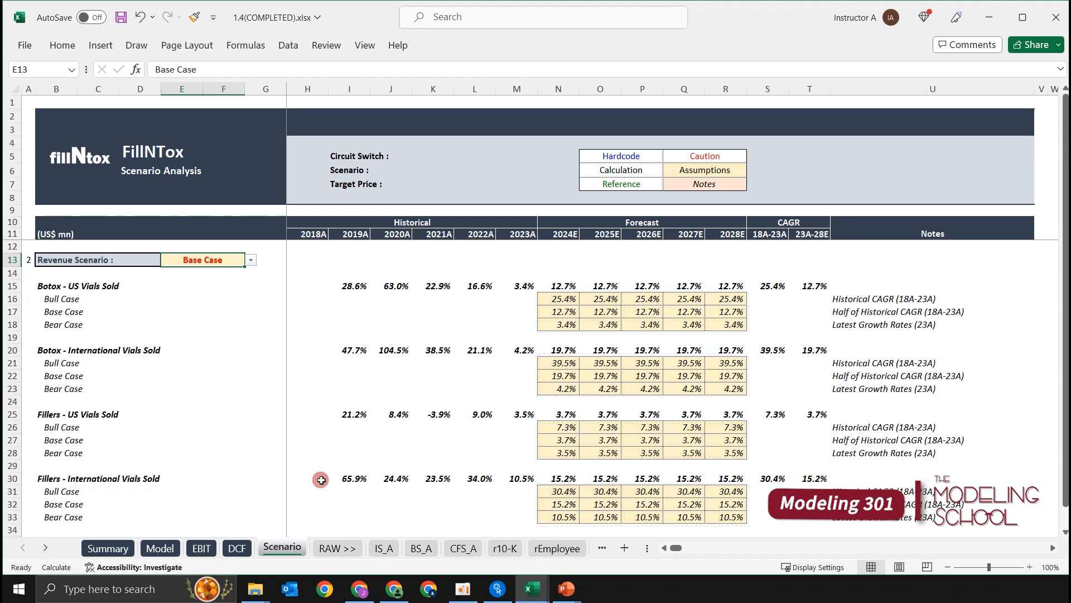
pyautogui.hotkey('ctrl', 'pageup')
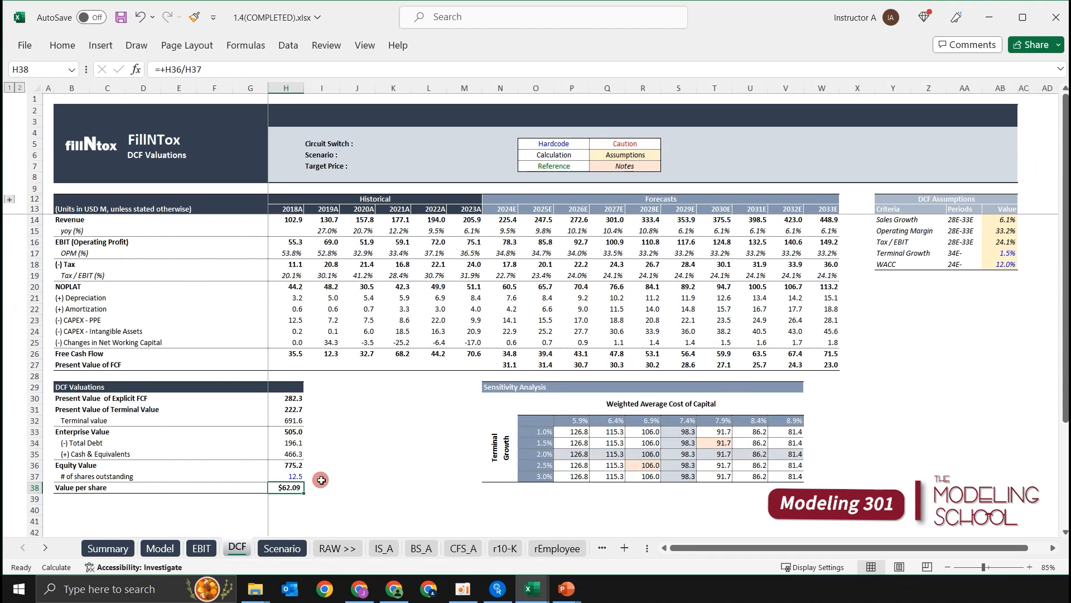
# Set the revenue scenario in E13 of the Scenario sheet to Bull Case
pyautogui.hotkey('ctrl', 'pagedown')
pyautogui.hotkey('alt', 'Down')
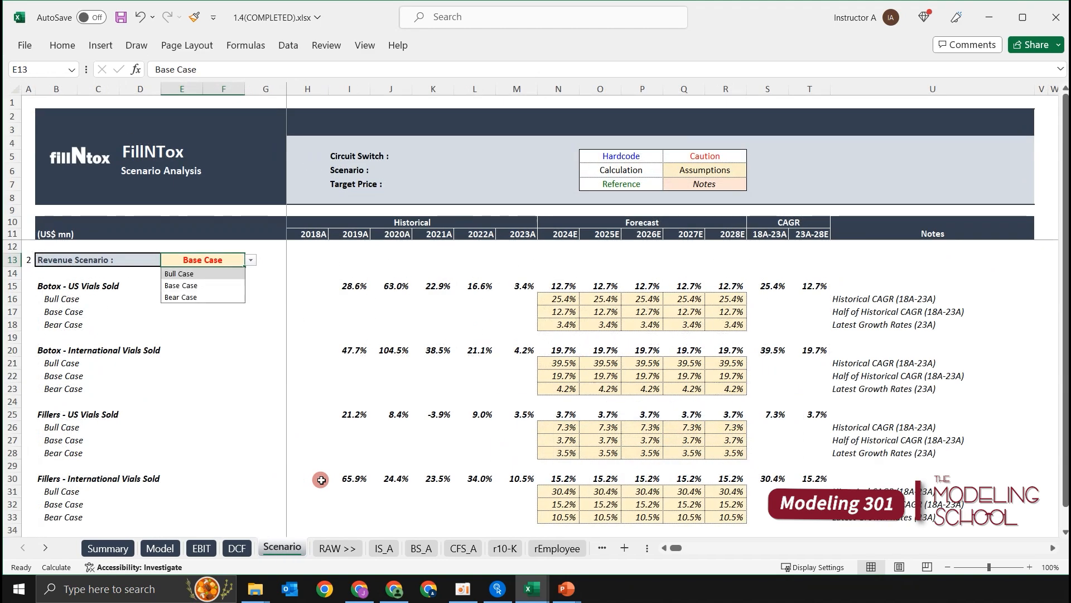
pyautogui.press('Return')
pyautogui.press('Down')
pyautogui.press('Down')
pyautogui.press('Down')
pyautogui.press('Down')
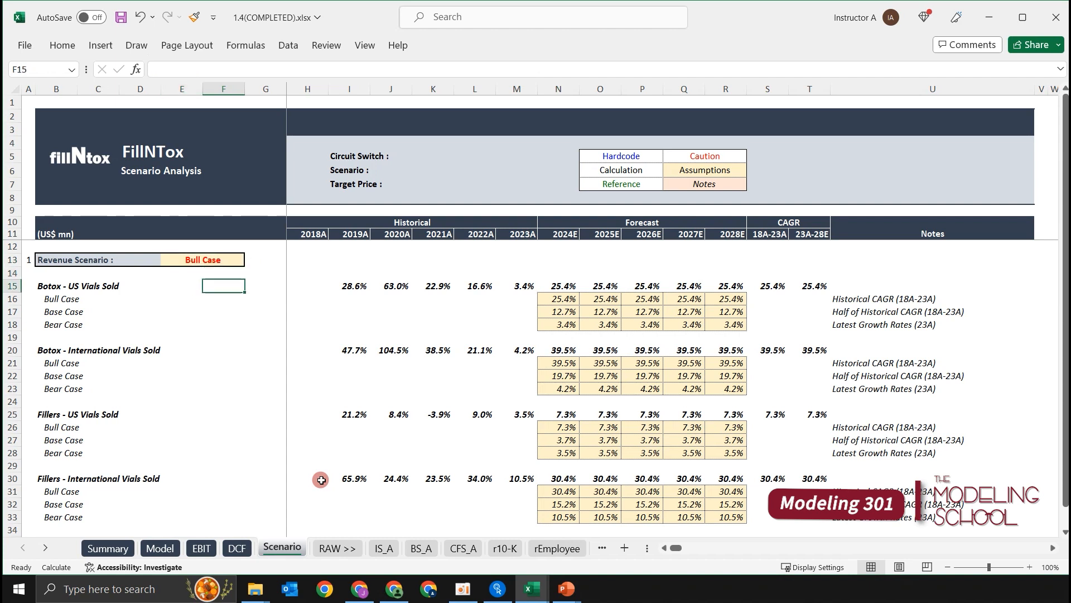
pyautogui.press('Up')
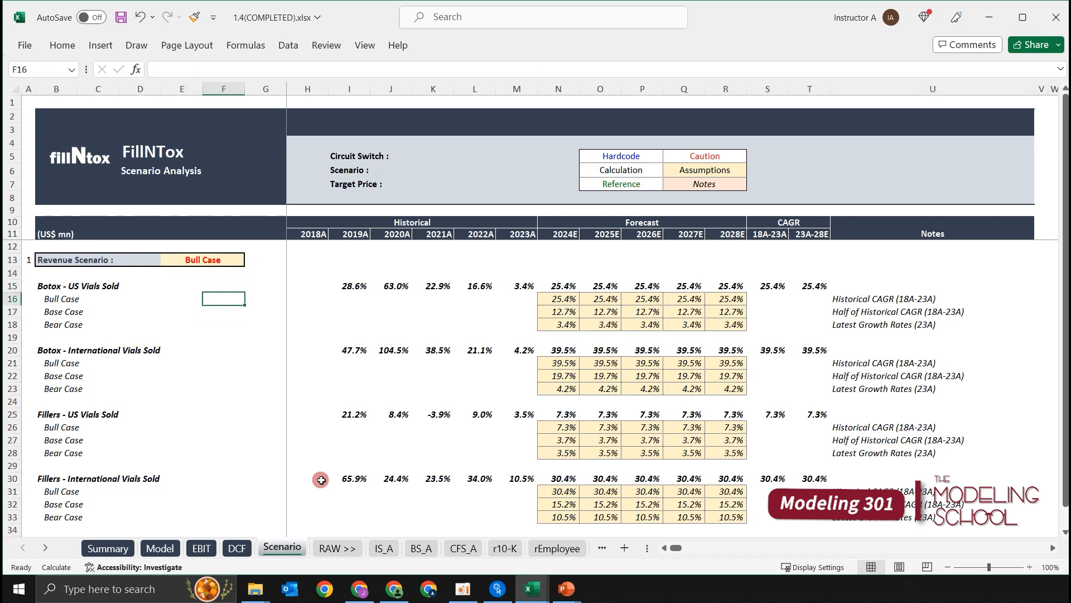
pyautogui.press('Up')
pyautogui.press('Up')
pyautogui.press('Up')
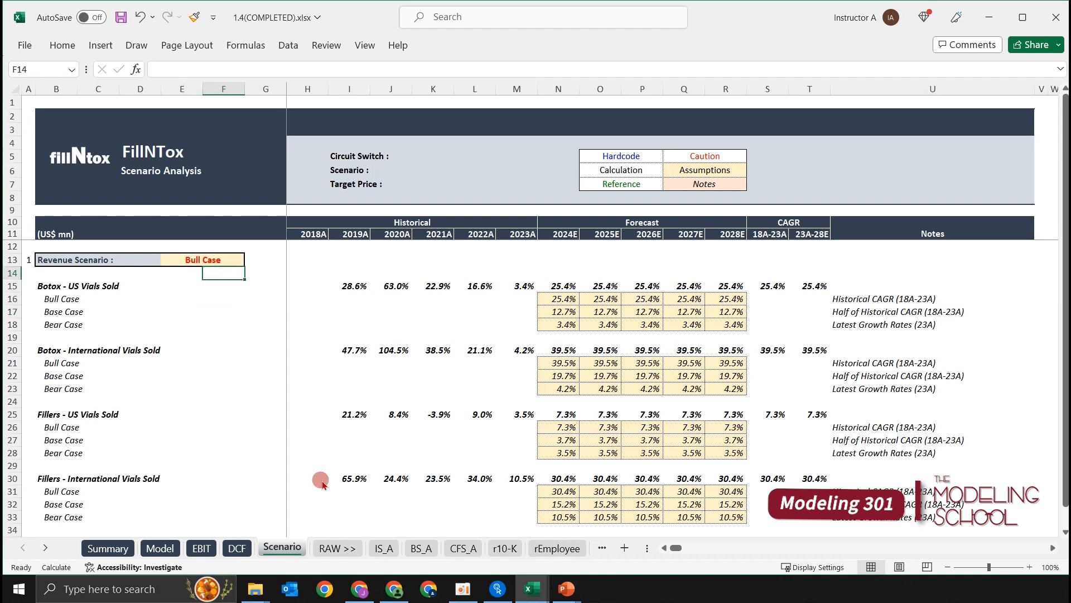
# Set the revenue scenario in E13 of the Scenario sheet to Base Case and return to cell A1
pyautogui.hotkey('alt', 'Down')
pyautogui.press('Down')
pyautogui.press('Return')
pyautogui.press('Down')
pyautogui.press('Down')
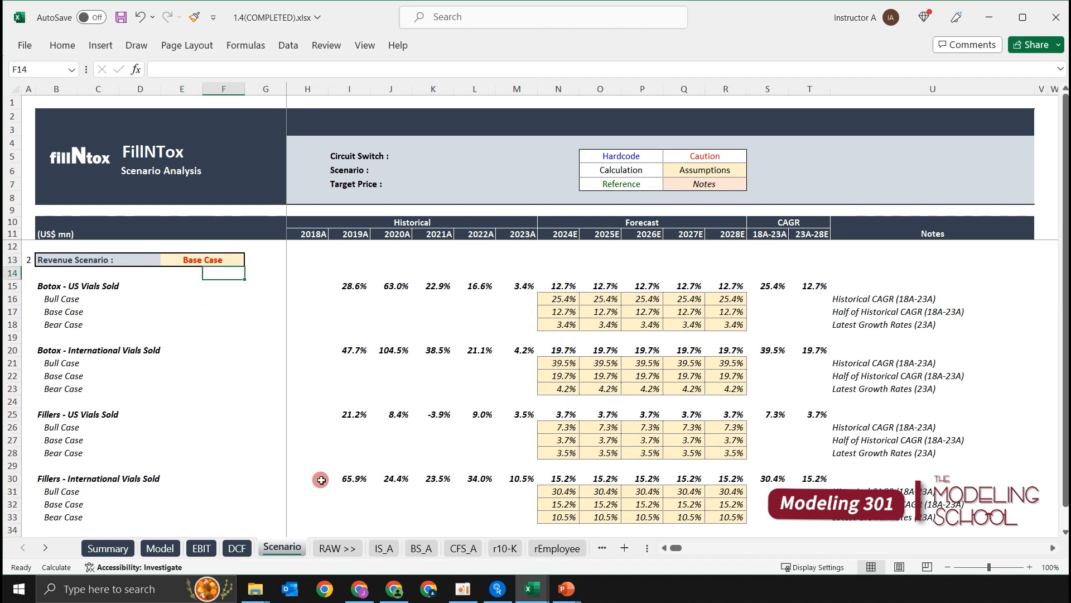
pyautogui.hotkey('ctrl', 'Left')
pyautogui.hotkey('ctrl', 'Left')
pyautogui.hotkey('ctrl', 'Up')
pyautogui.hotkey('ctrl', 'Up')
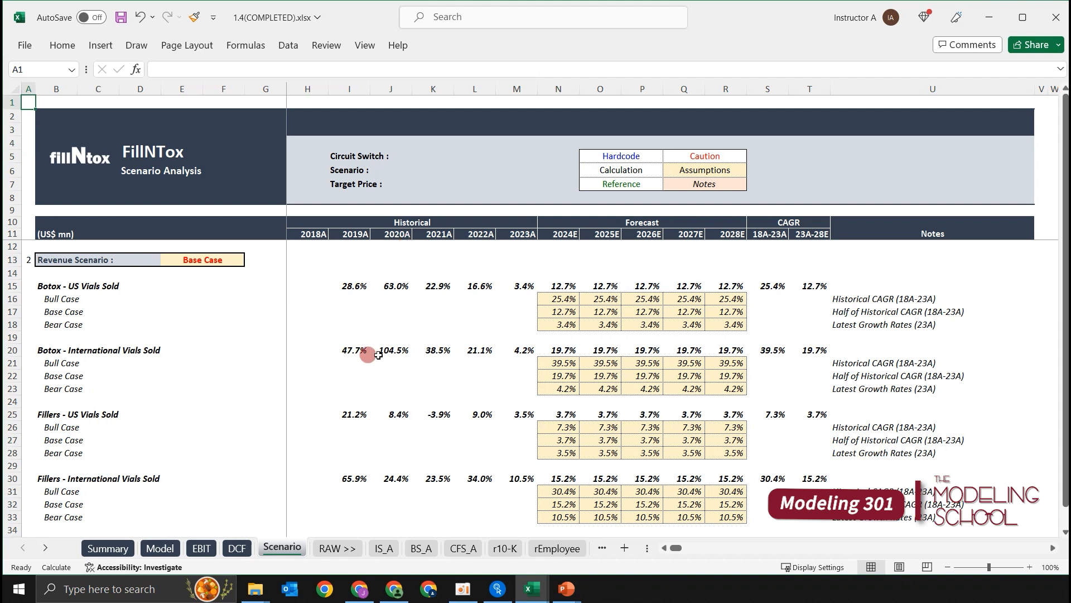
# Set the revenue scenario in E13 to Bull Case
pyautogui.click(236, 286)
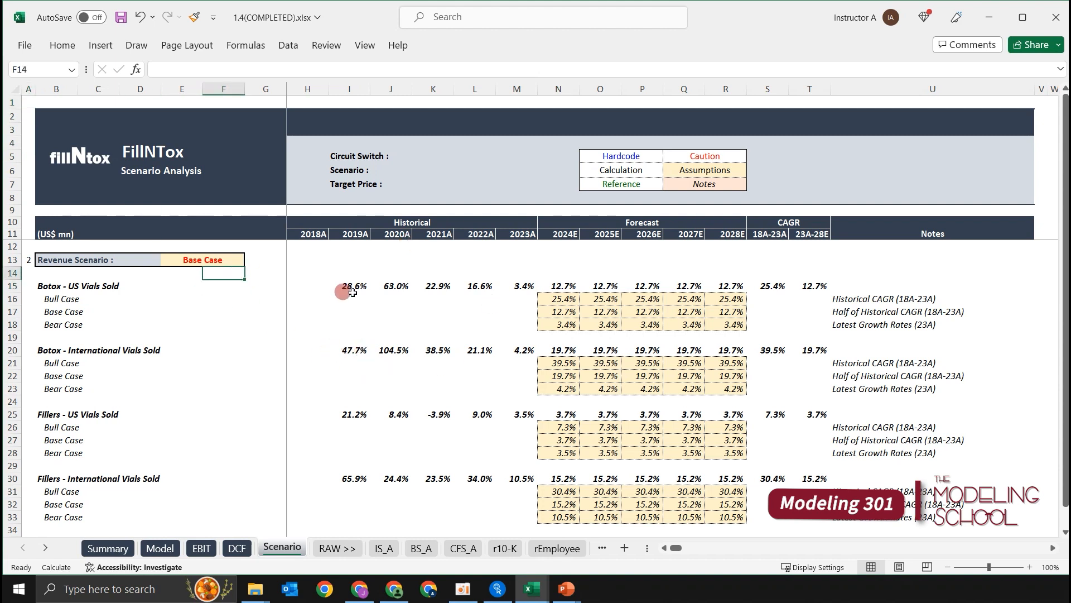
pyautogui.press('Up')
pyautogui.press('Up')
pyautogui.hotkey('alt', 'Down')
pyautogui.press('Up')
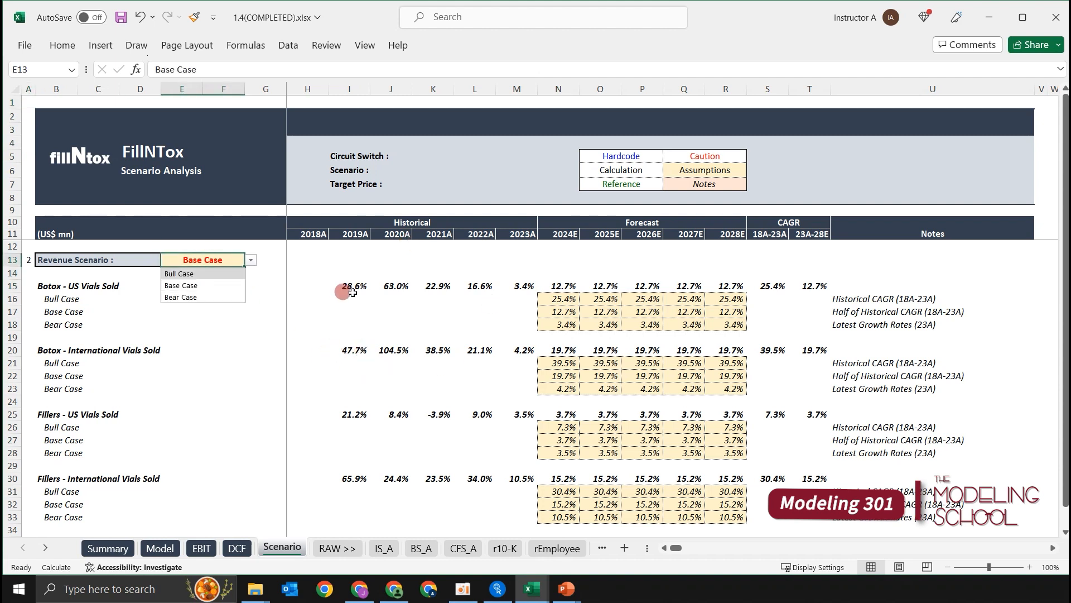
pyautogui.press('Return')
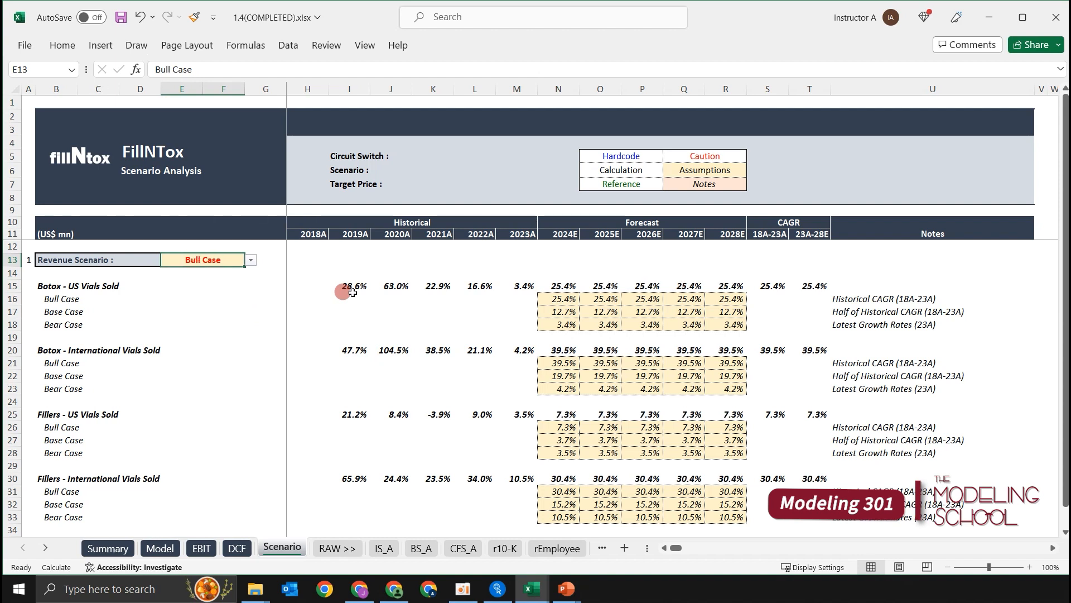
# Switch the revenue scenario in E13 back to Base Case
pyautogui.hotkey('alt', 'Down')
pyautogui.press('Down')
pyautogui.press('Return')
pyautogui.hotkey('alt', 'Down')
pyautogui.press('Up')
pyautogui.press('Down')
pyautogui.press('Return')
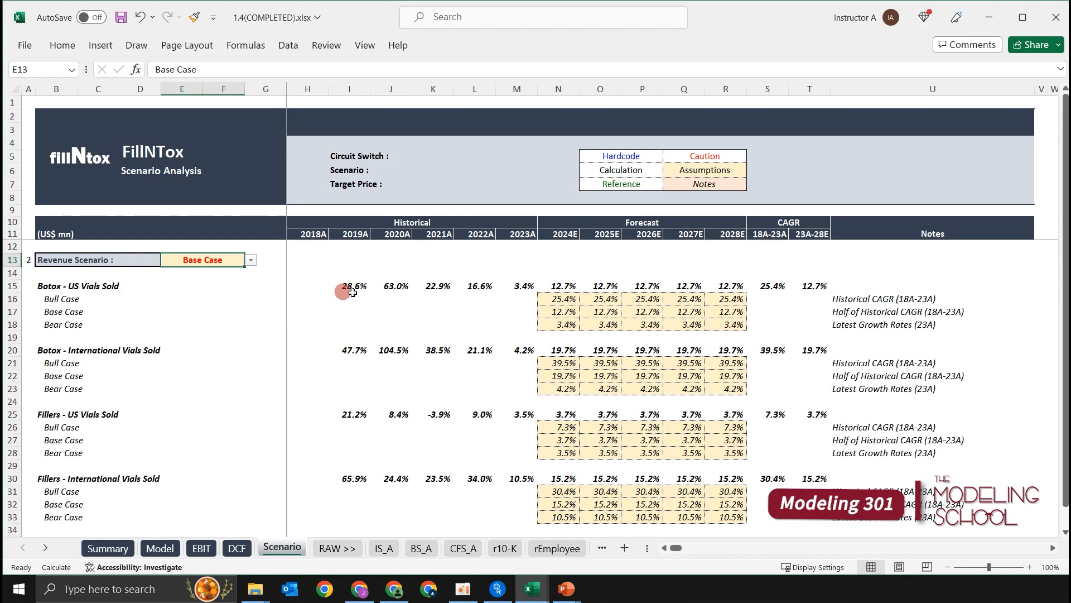
# Check the value per share on the DCF sheet and the forecast income statement on the Model sheet
pyautogui.hotkey('ctrl', 'pageup')
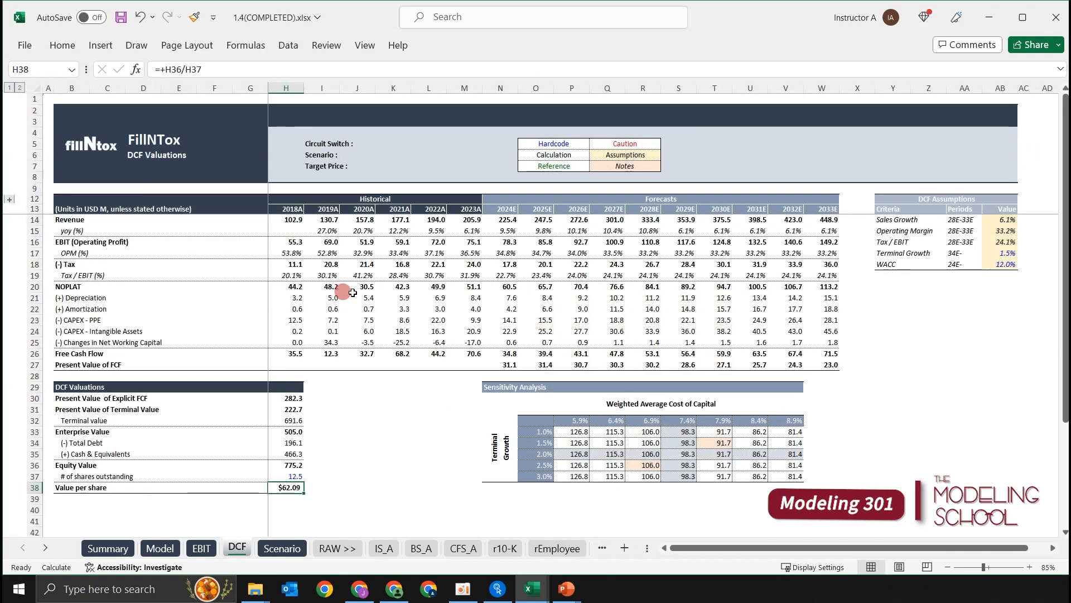
pyautogui.hotkey('ctrl', 'pageup')
pyautogui.hotkey('ctrl', 'pageup')
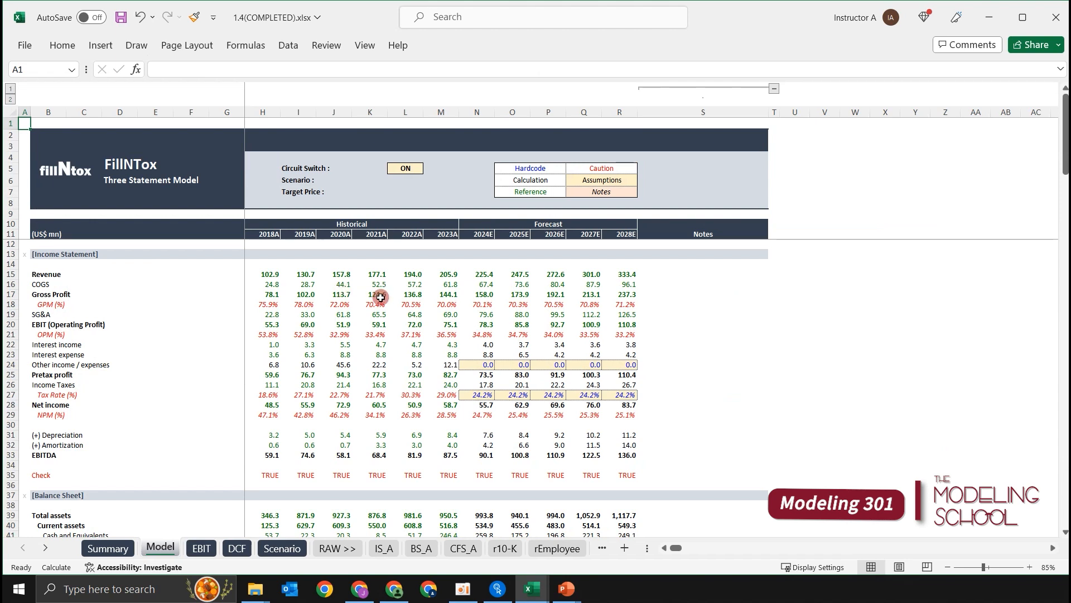
pyautogui.moveTo(189, 284); pyautogui.dragTo(278, 364)
pyautogui.click(613, 295)
pyautogui.press('Left')
pyautogui.press('Left')
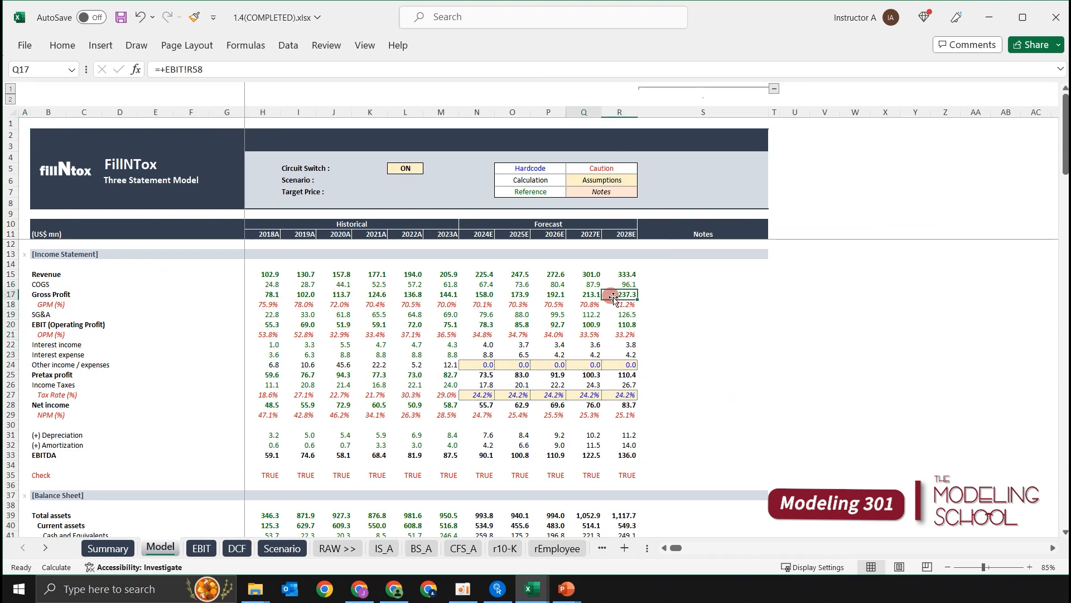
pyautogui.press('Down')
pyautogui.press('Down')
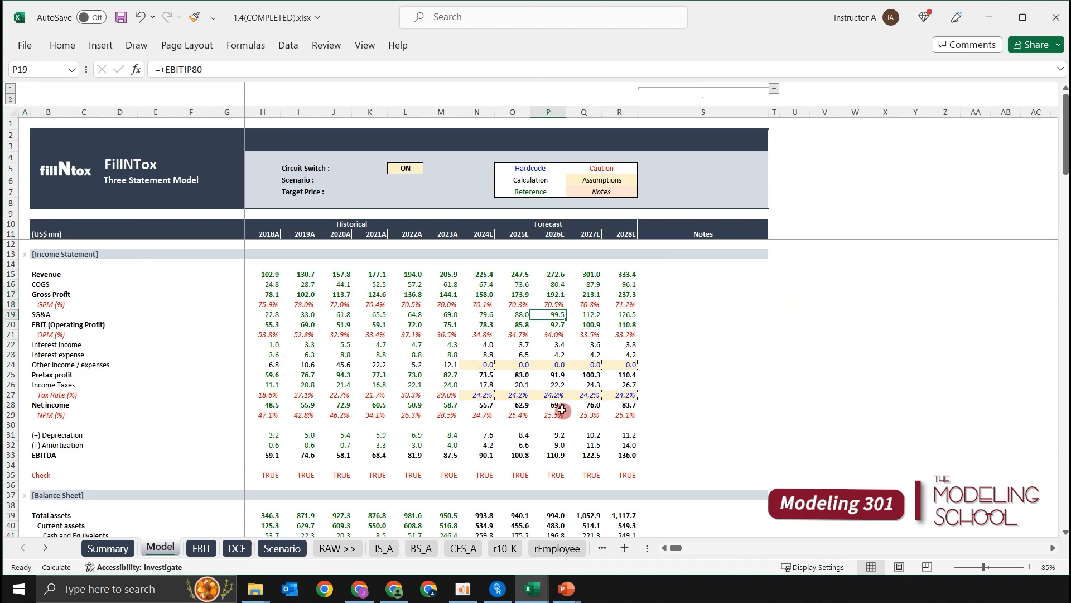
# Review the forecast balance sheet and balance check rows on the Model sheet, then return to cell A1
pyautogui.scroll(-9, 613, 297)
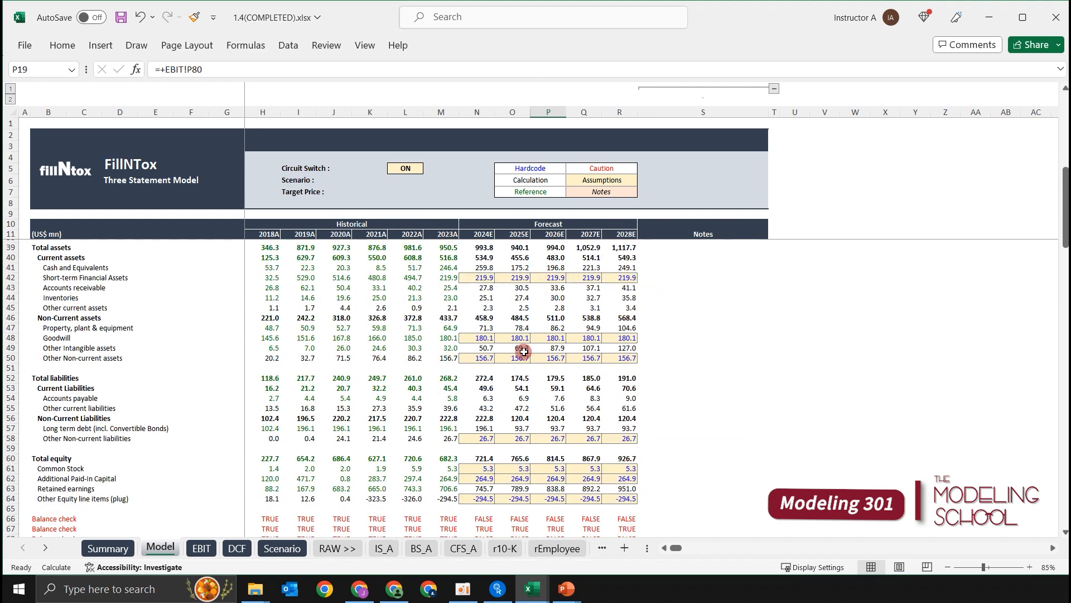
pyautogui.scroll(-4, 552, 379)
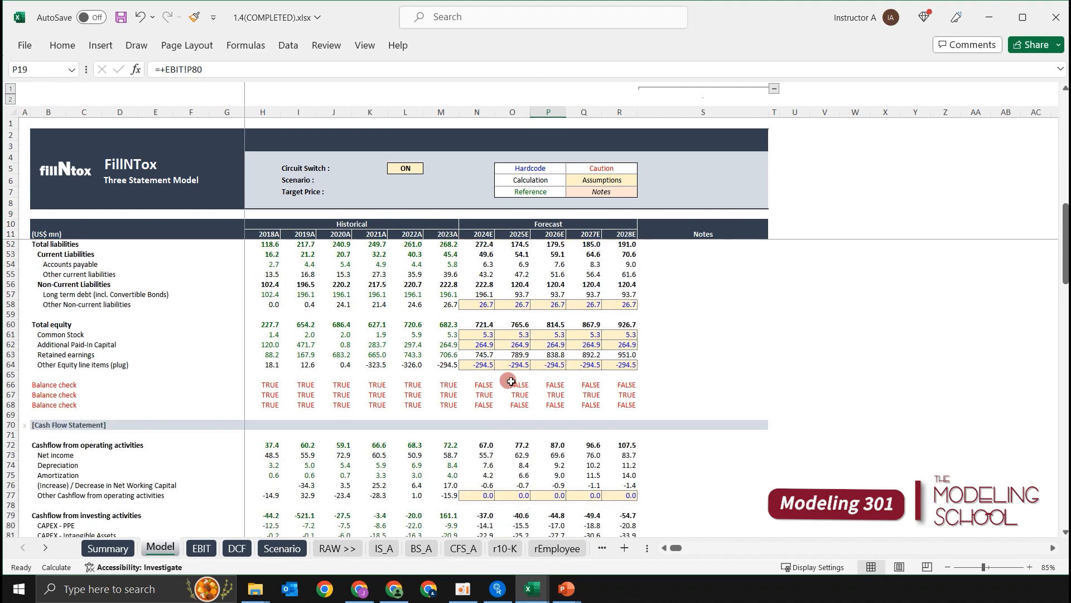
pyautogui.scroll(11, 517, 389)
pyautogui.scroll(3, 517, 389)
pyautogui.click(376, 302)
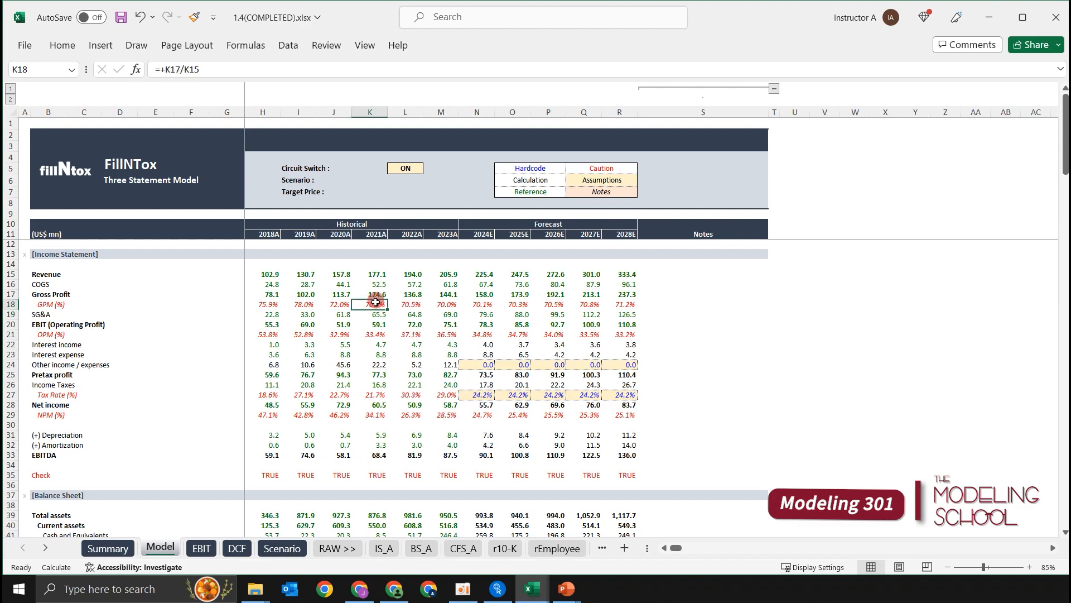
pyautogui.hotkey('ctrl', 'Home')
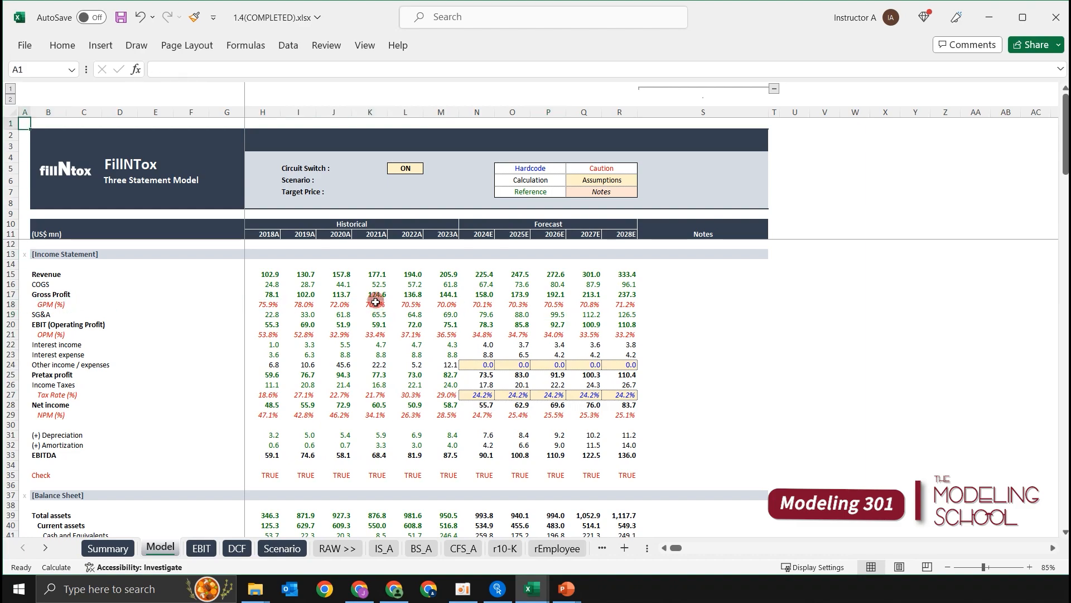
# Go back to the Scenario sheet, select cell A1 and save the workbook
pyautogui.hotkey('ctrl', 'pagedown')
pyautogui.hotkey('ctrl', 'pagedown')
pyautogui.hotkey('ctrl', 'pagedown')
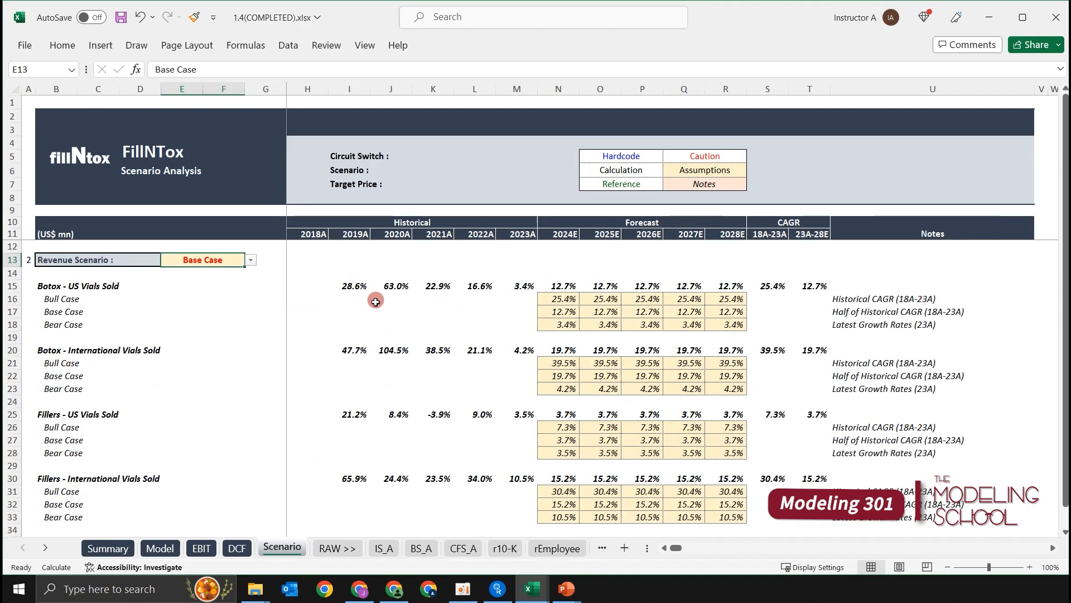
pyautogui.scroll(-1, 190, 212)
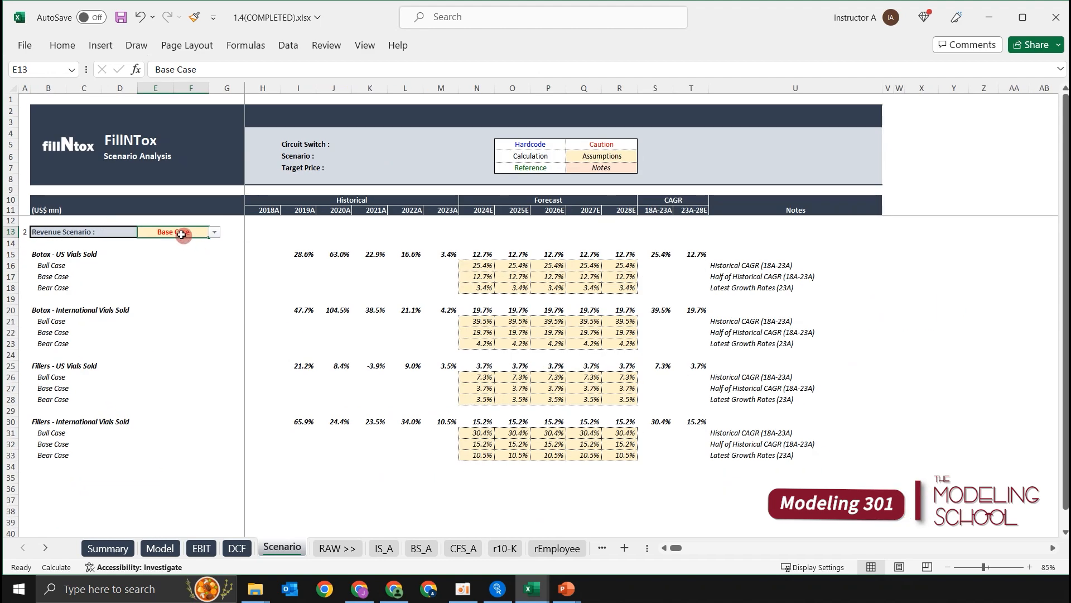
pyautogui.click(163, 265)
pyautogui.hotkey('ctrl', 'Left')
pyautogui.hotkey('ctrl', 'Home')
pyautogui.hotkey('ctrl', 's')
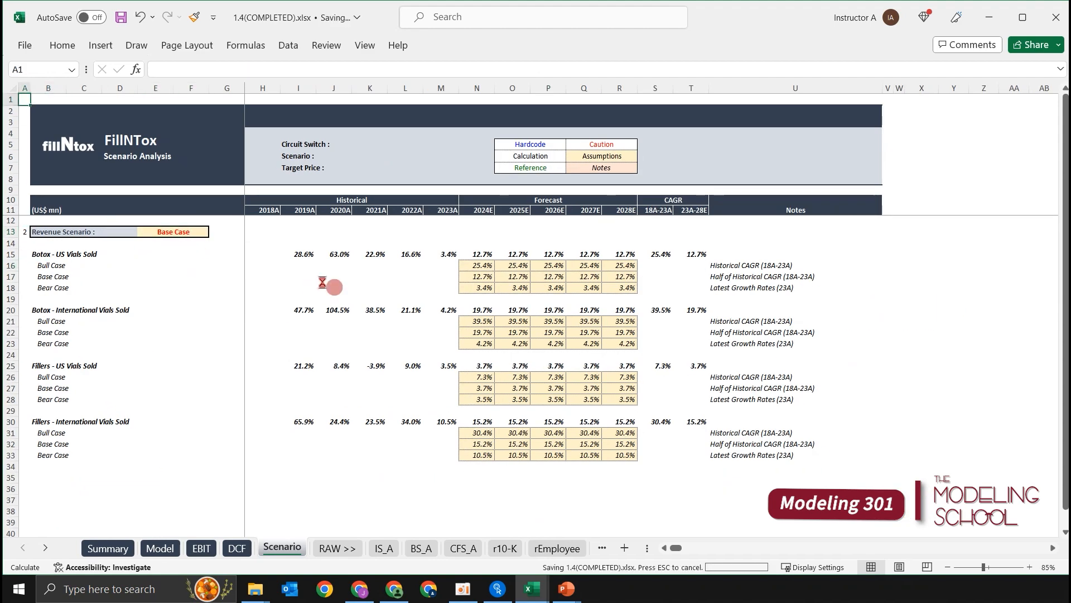